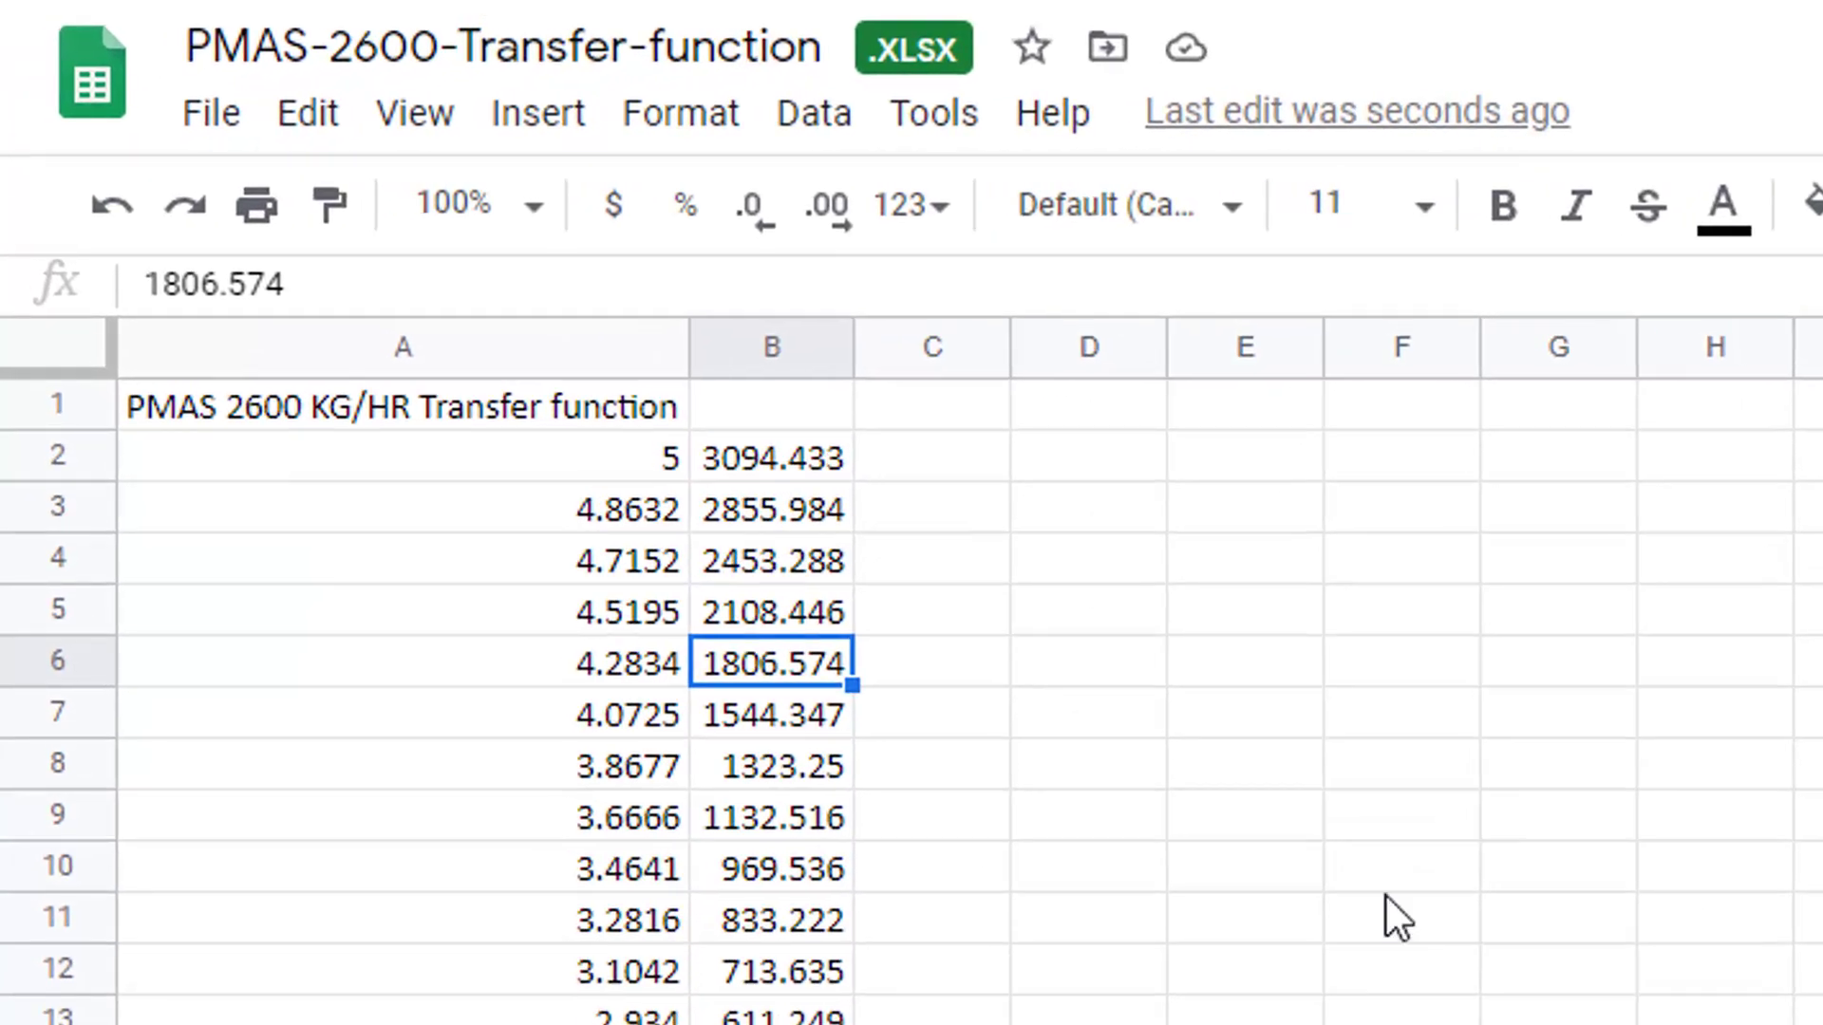
- Examine the voltage and flow value pairs of the PMAS 2600 transfer function from the first row to the last
{"action": "left_click", "coordinate": [794, 467]}
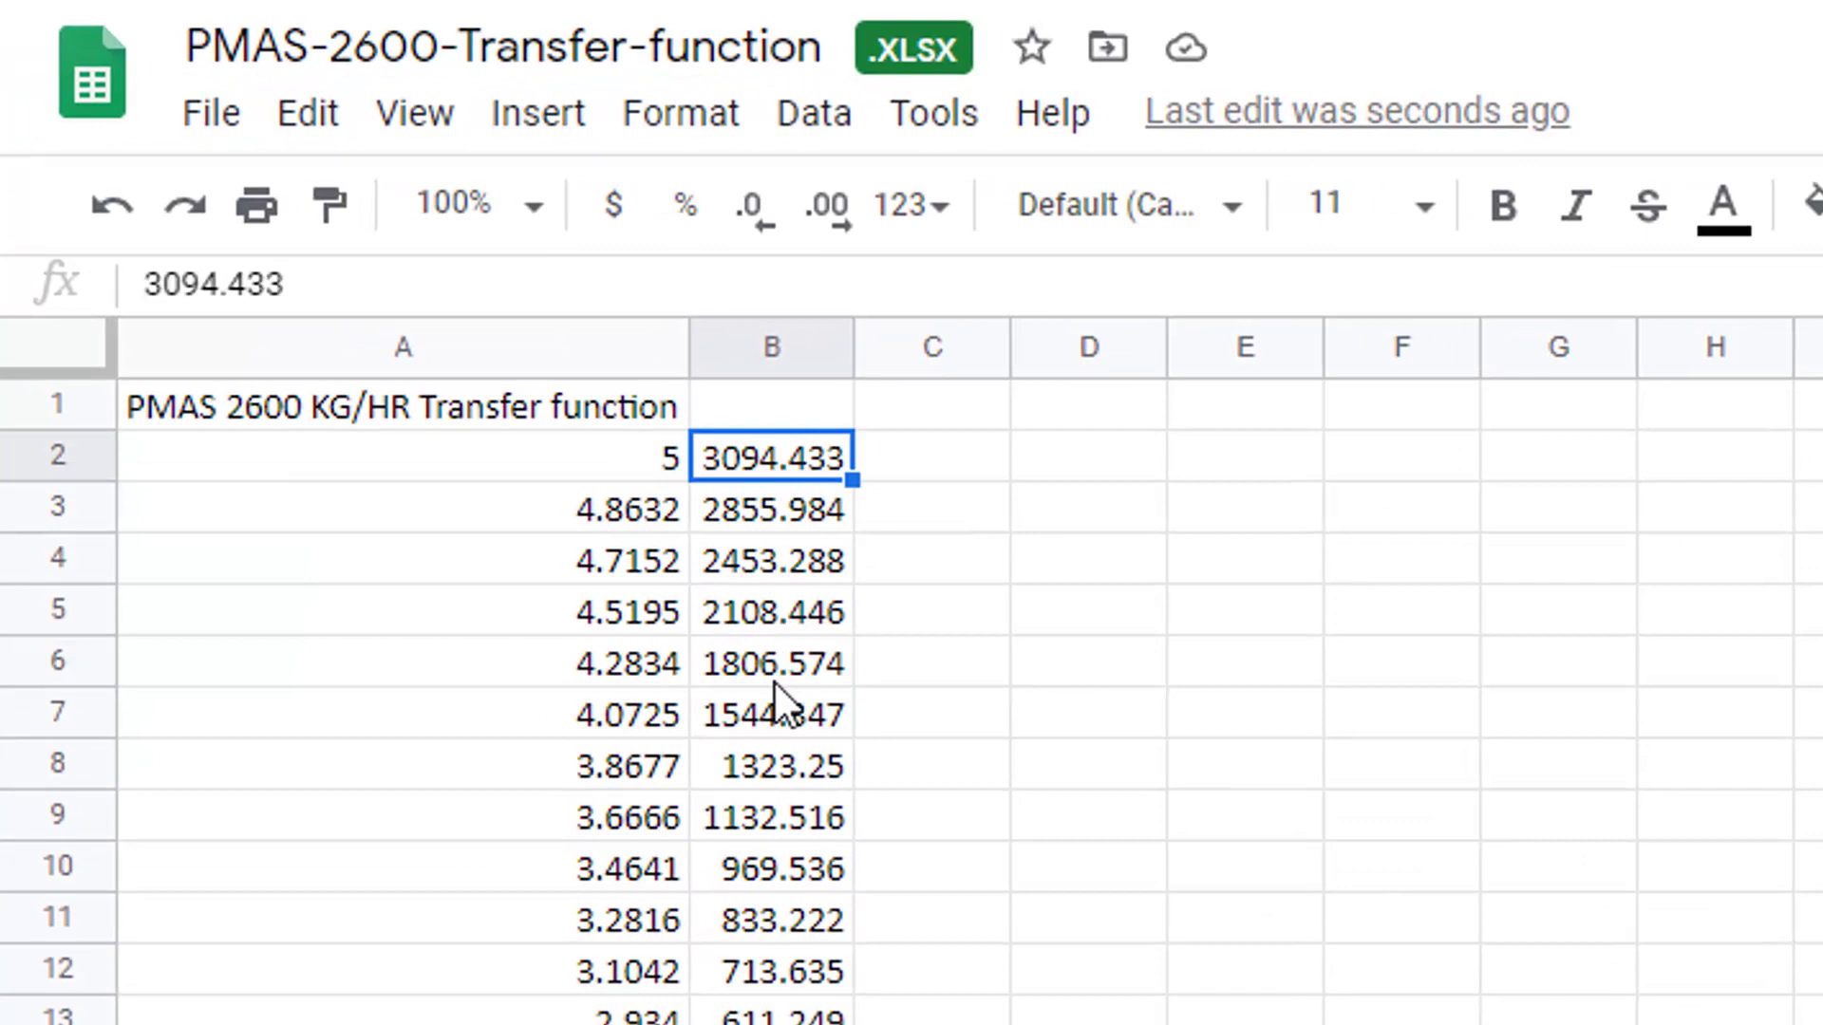
{"action": "left_click_drag", "start_coordinate": [774, 682], "coordinate": [778, 448]}
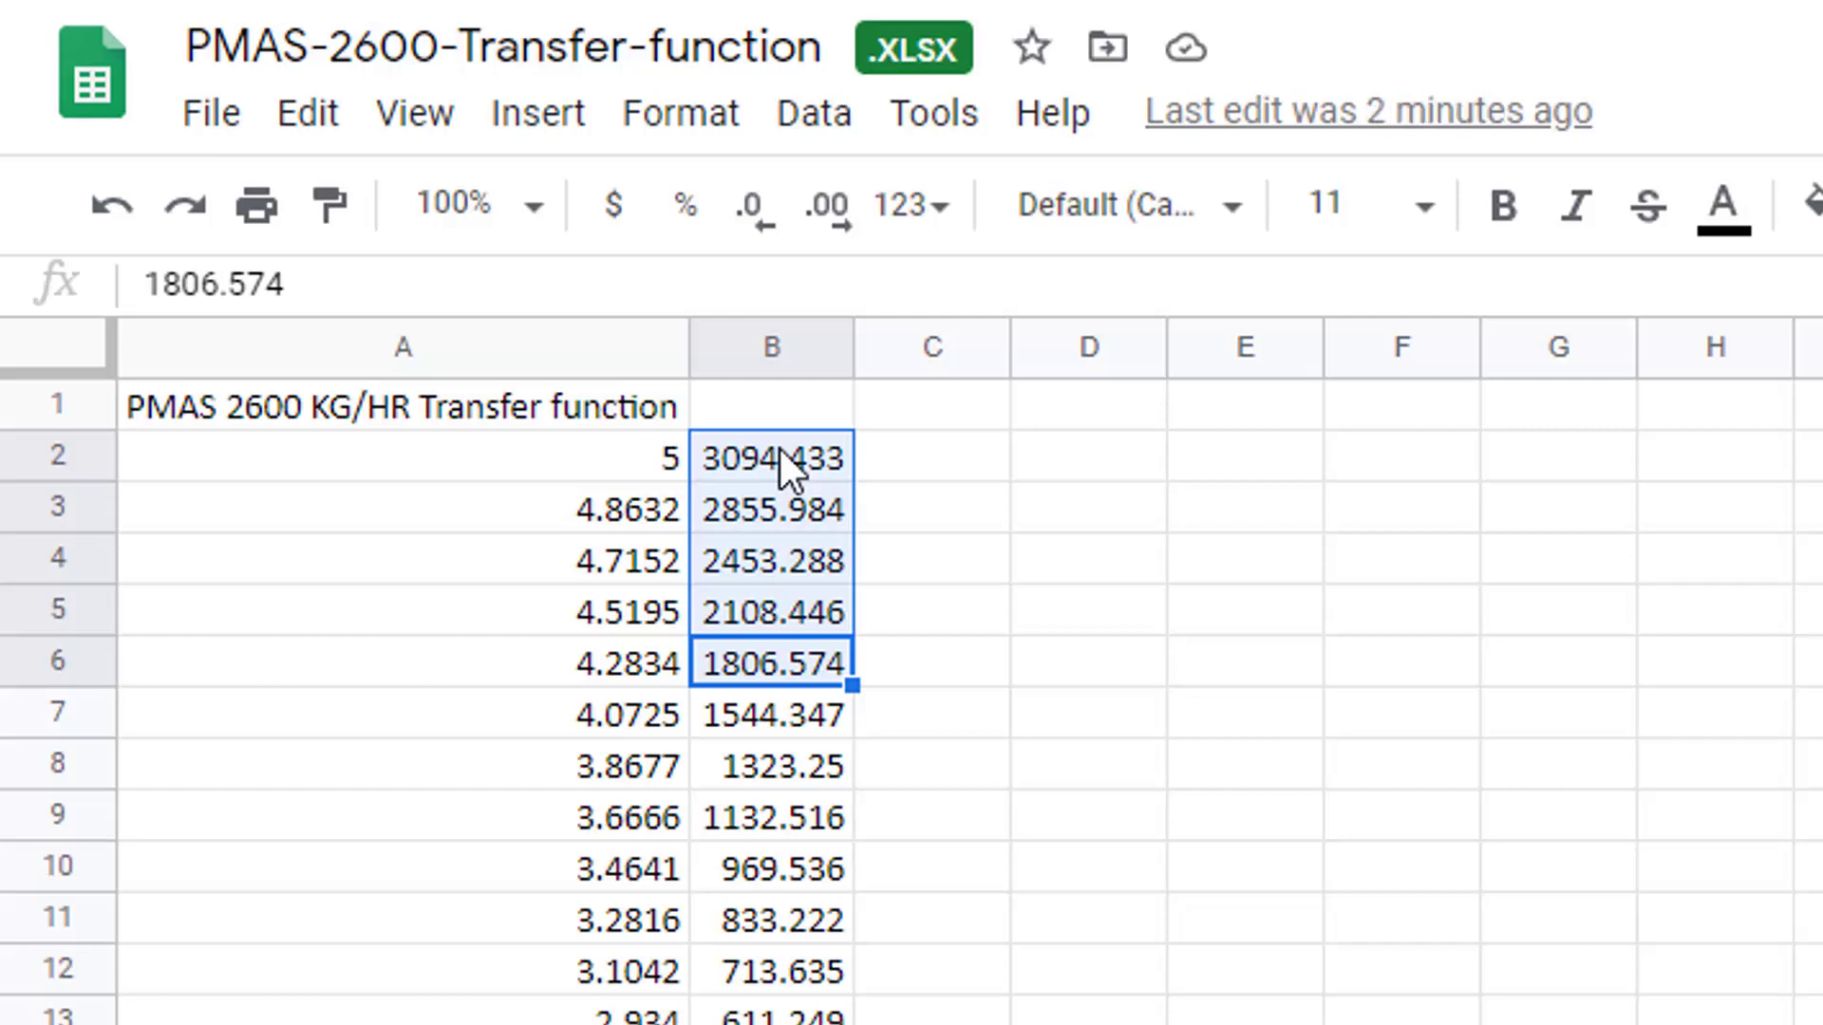
{"action": "left_click", "coordinate": [602, 459]}
{"action": "left_click", "coordinate": [776, 454], "text": "shift"}
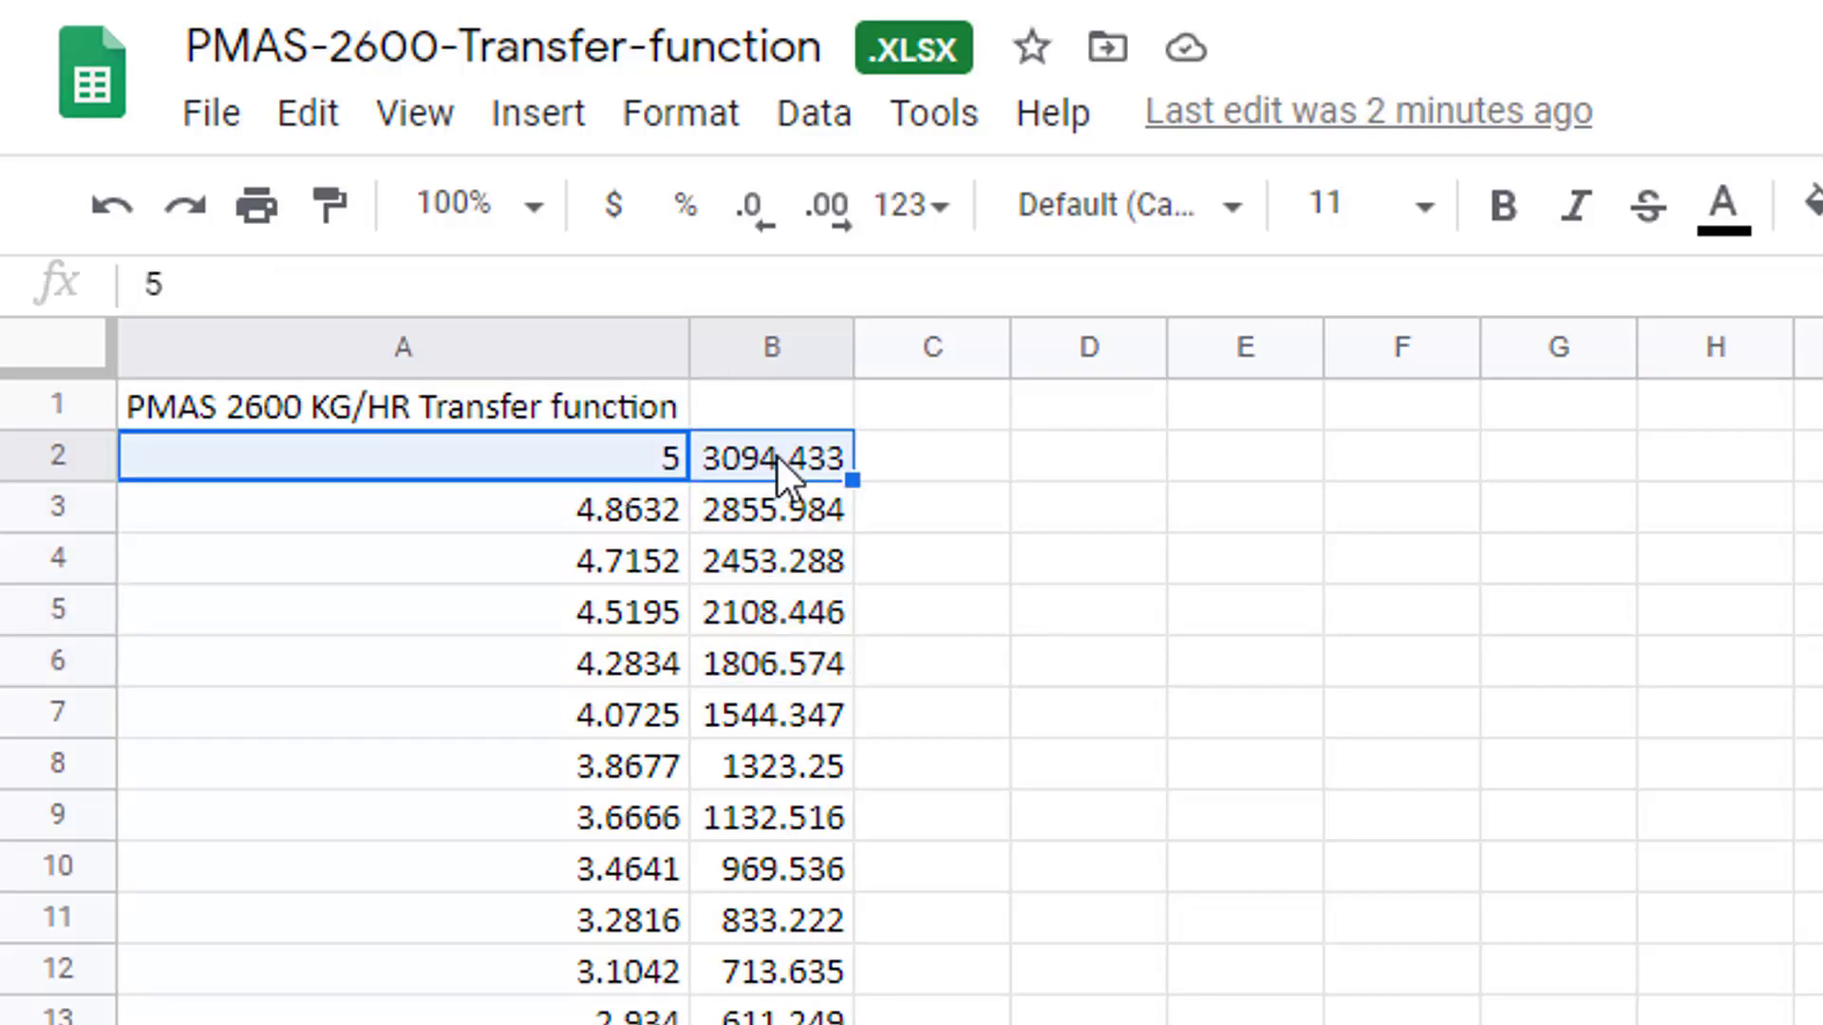
{"action": "scroll", "coordinate": [776, 454], "scroll_direction": "down", "scroll_amount": 5}
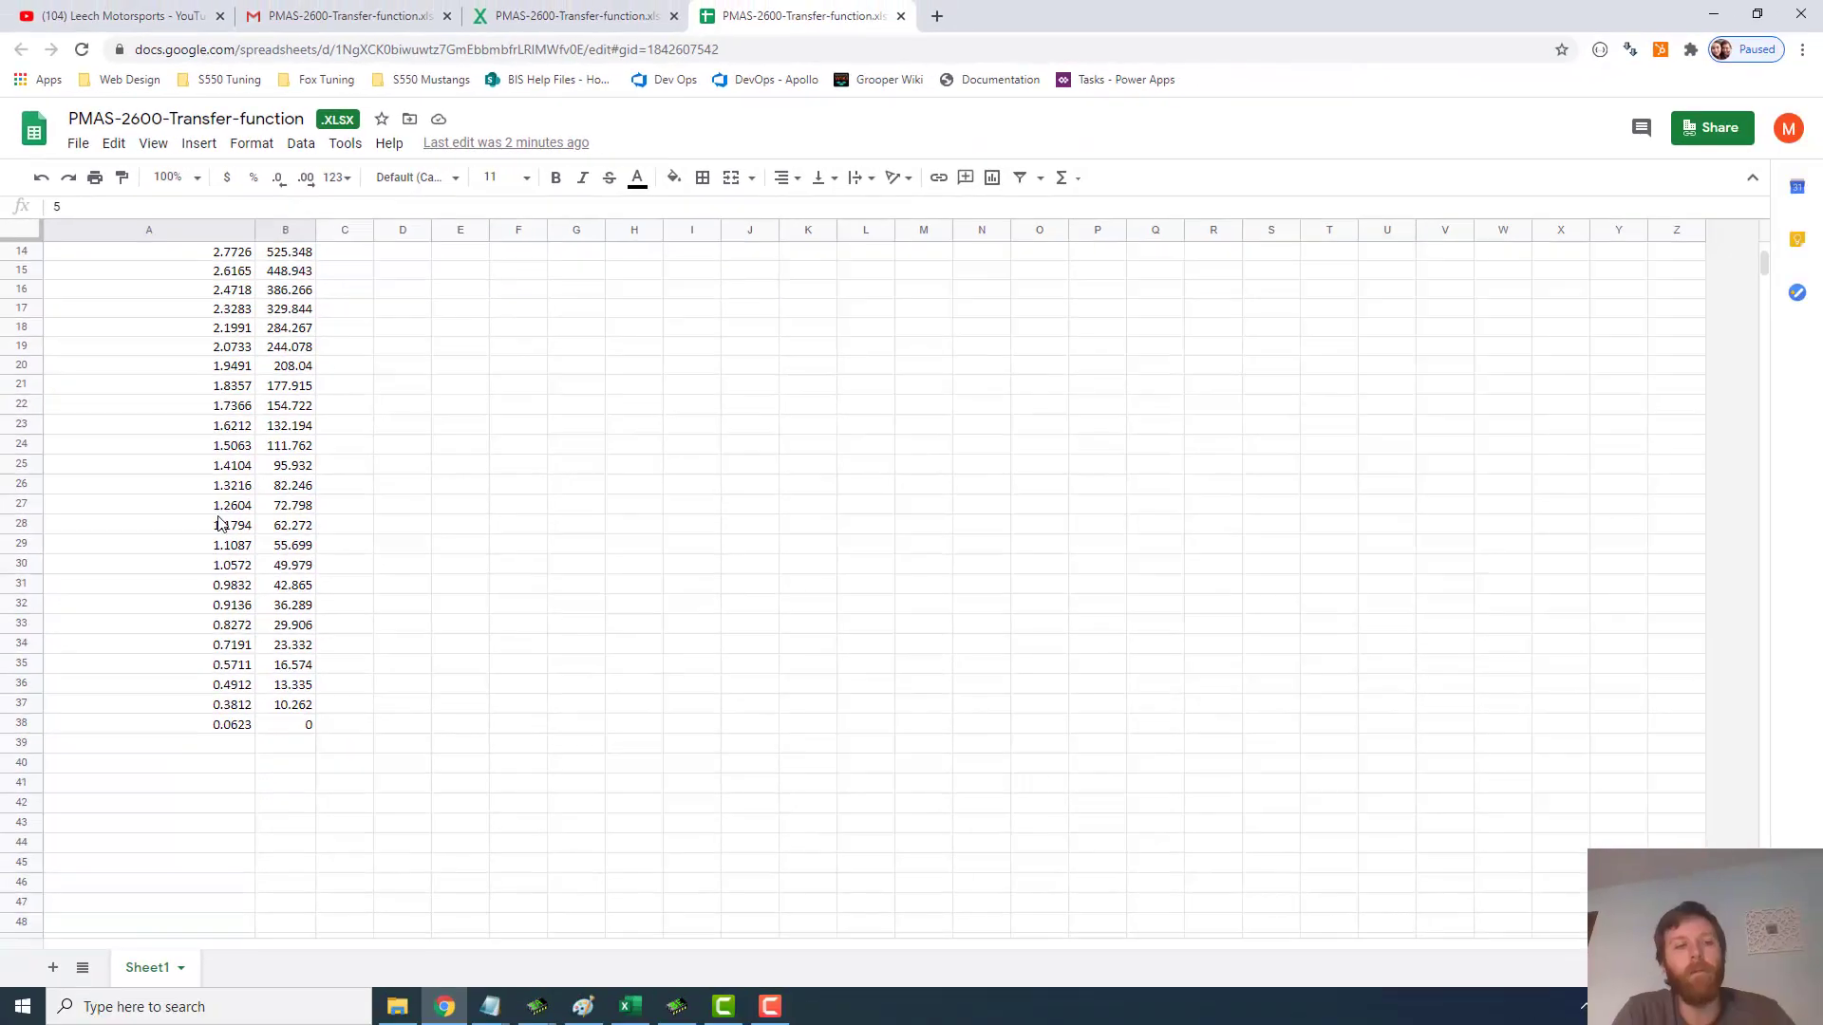
{"action": "scroll", "coordinate": [264, 728], "scroll_direction": "up", "scroll_amount": 5}
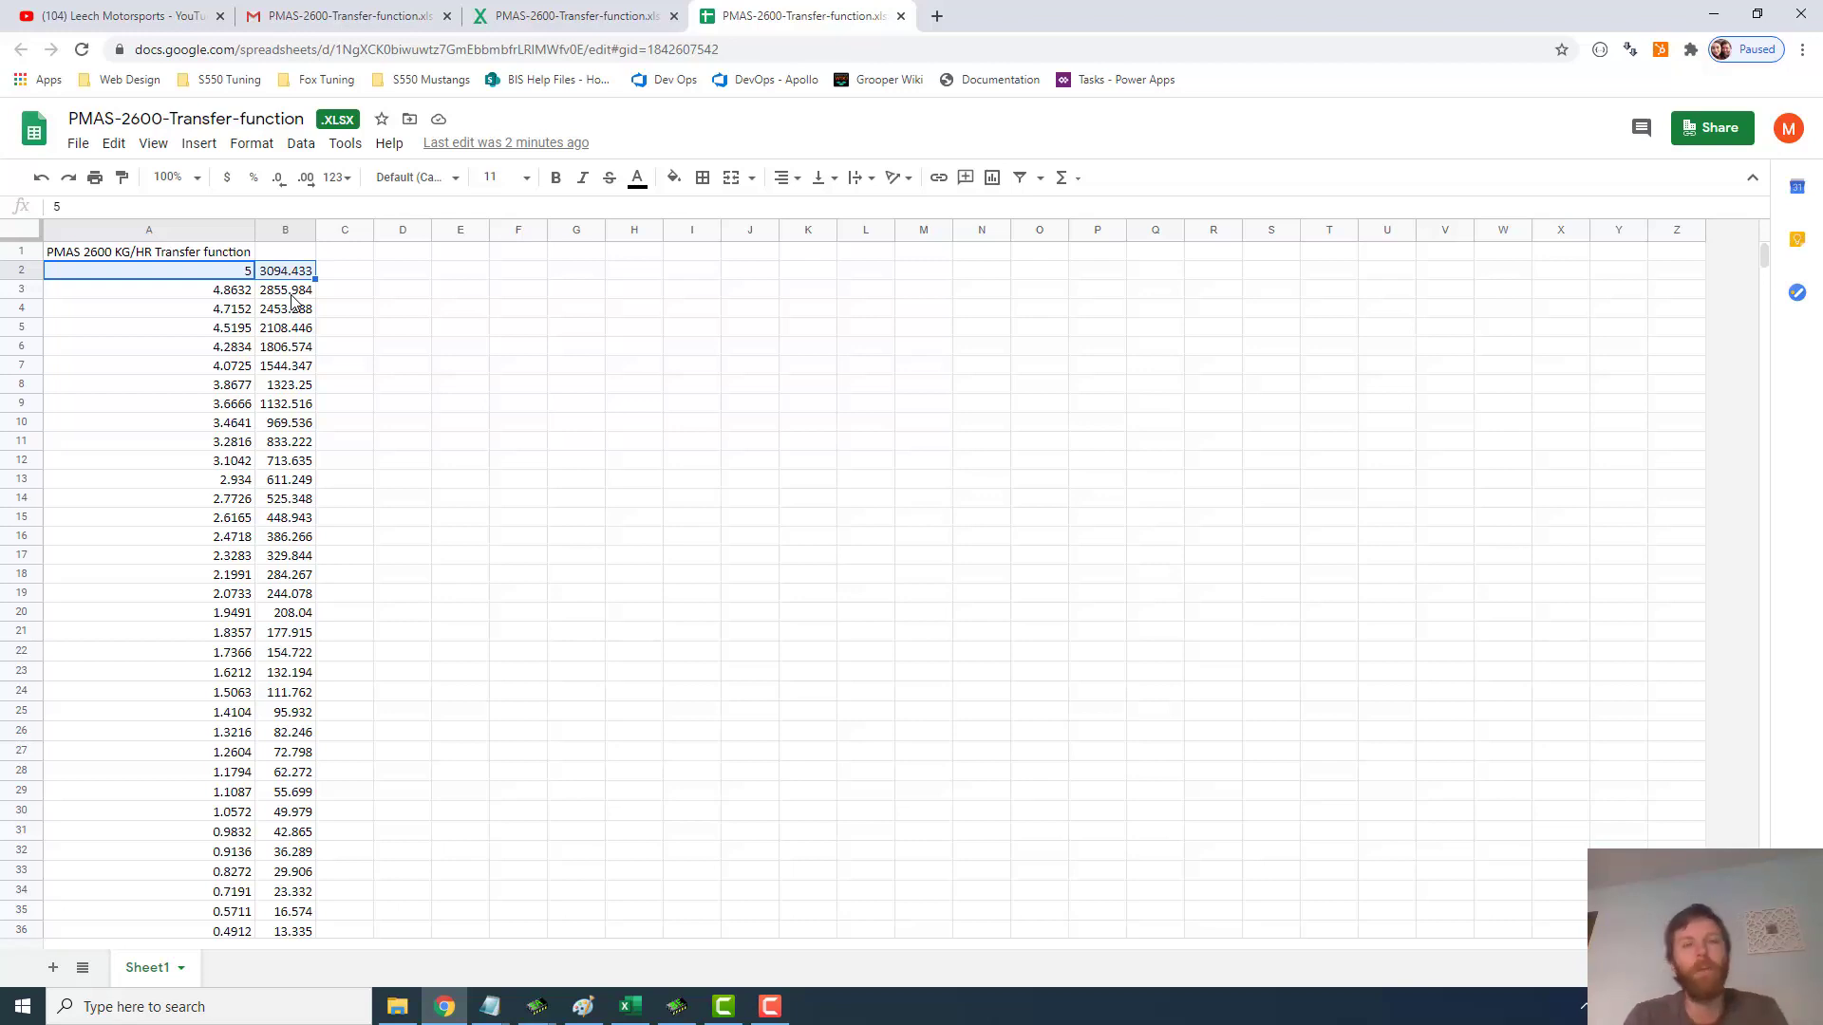
- Copy the full transfer function data, cells A2 through B38, without the title row
{"action": "left_click", "coordinate": [239, 292]}
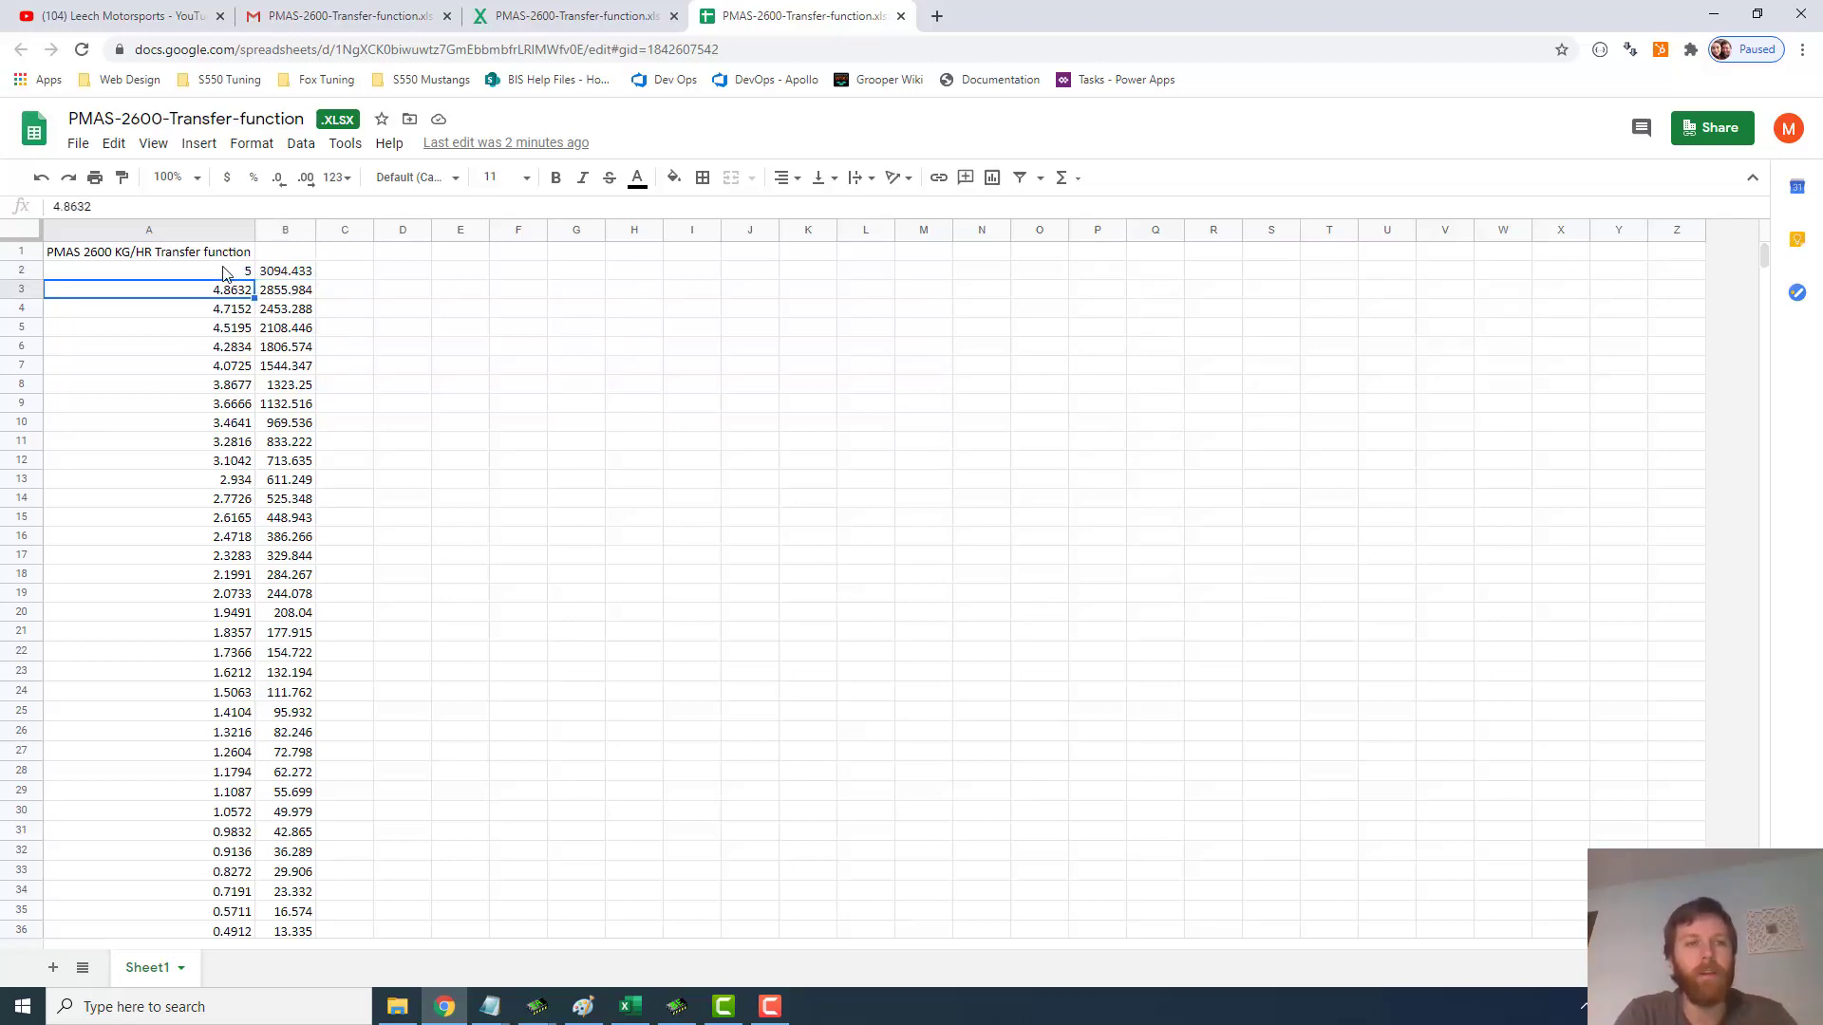
{"action": "left_click", "coordinate": [228, 272]}
{"action": "left_click_drag", "start_coordinate": [234, 265], "coordinate": [304, 630]}
{"action": "right_click", "coordinate": [304, 629]}
{"action": "left_click", "coordinate": [388, 338]}
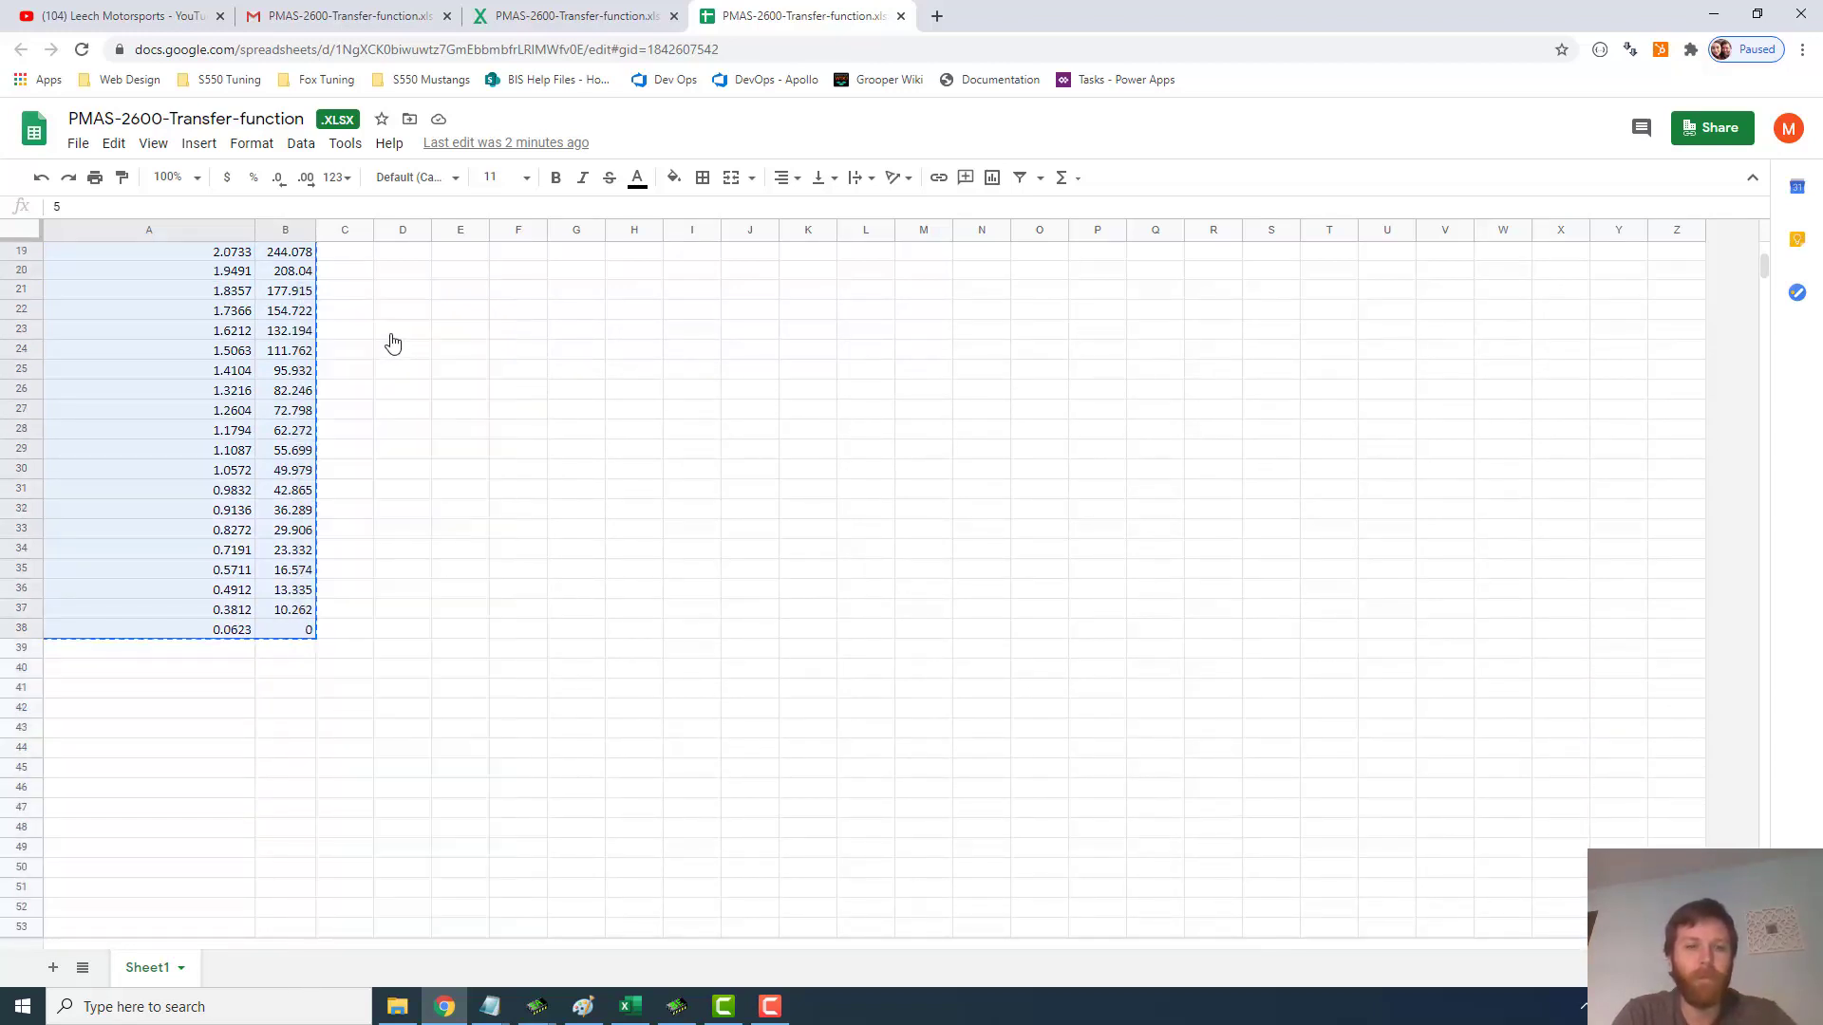
- Switch to Binary Editor and open the Air - MAF Transfer function in the Air - MAF folder
{"action": "left_click", "coordinate": [676, 1006]}
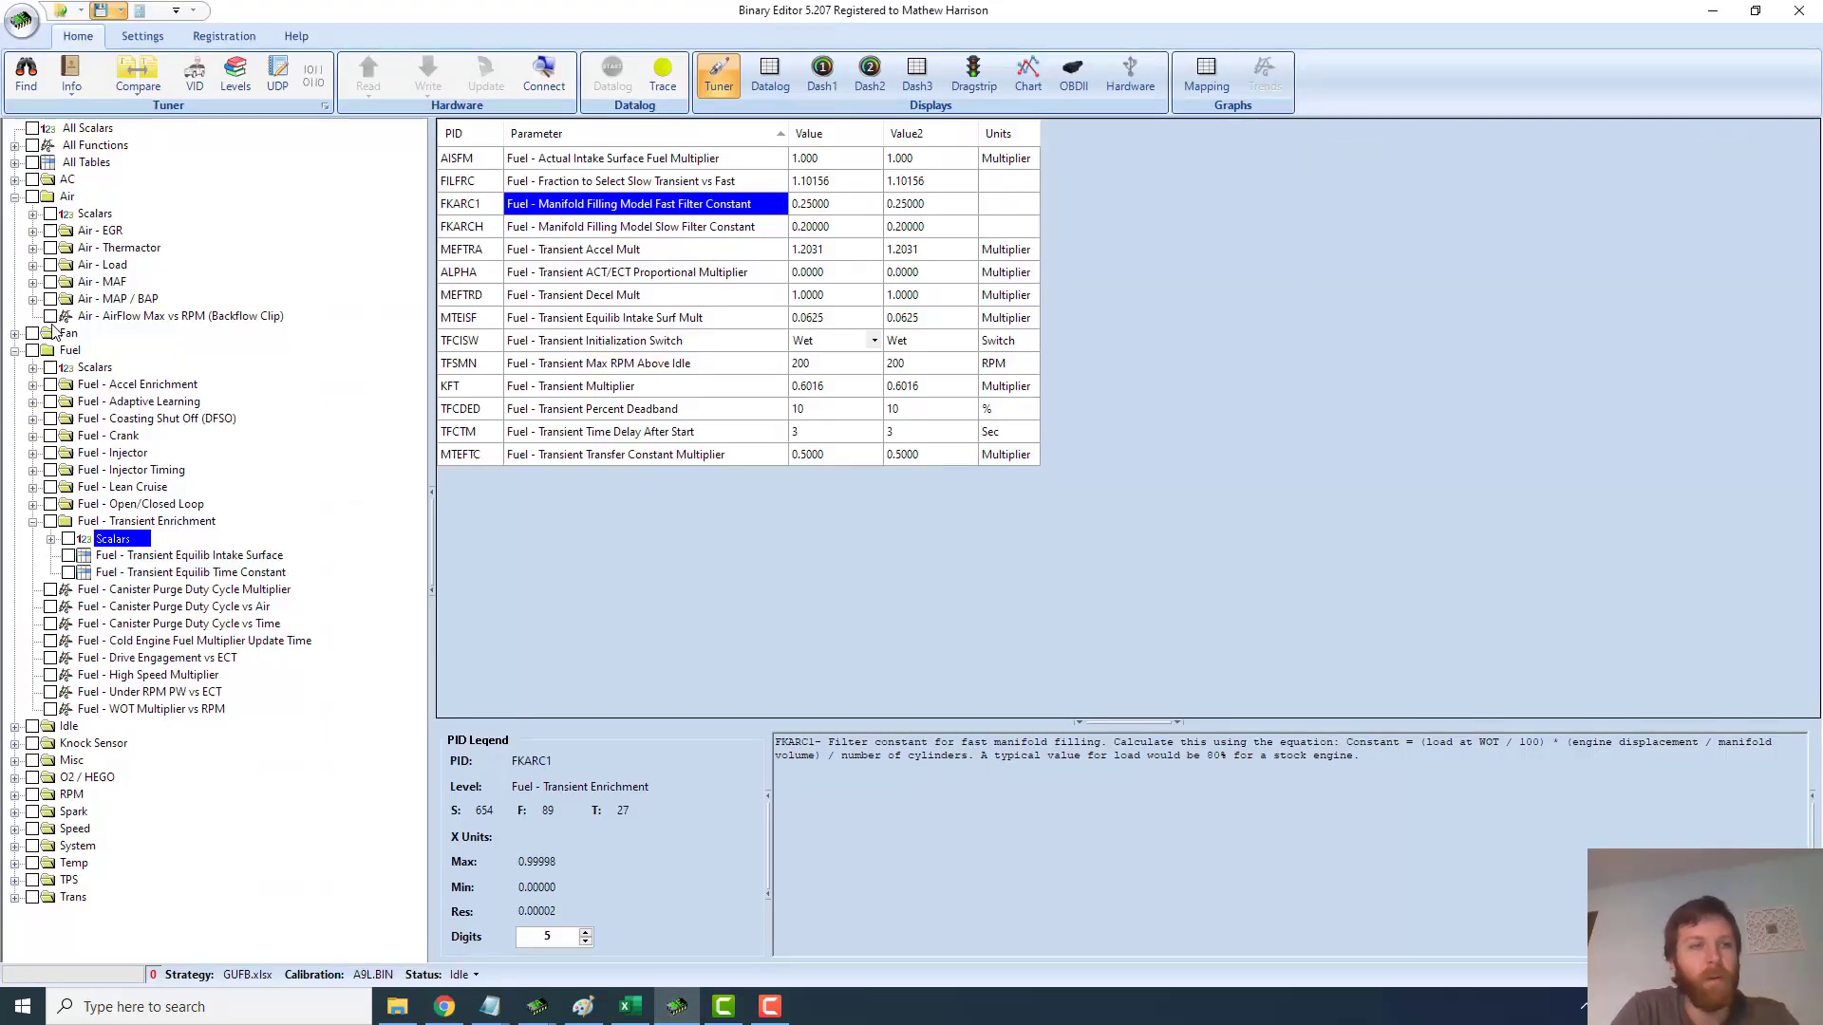
{"action": "double_click", "coordinate": [68, 350]}
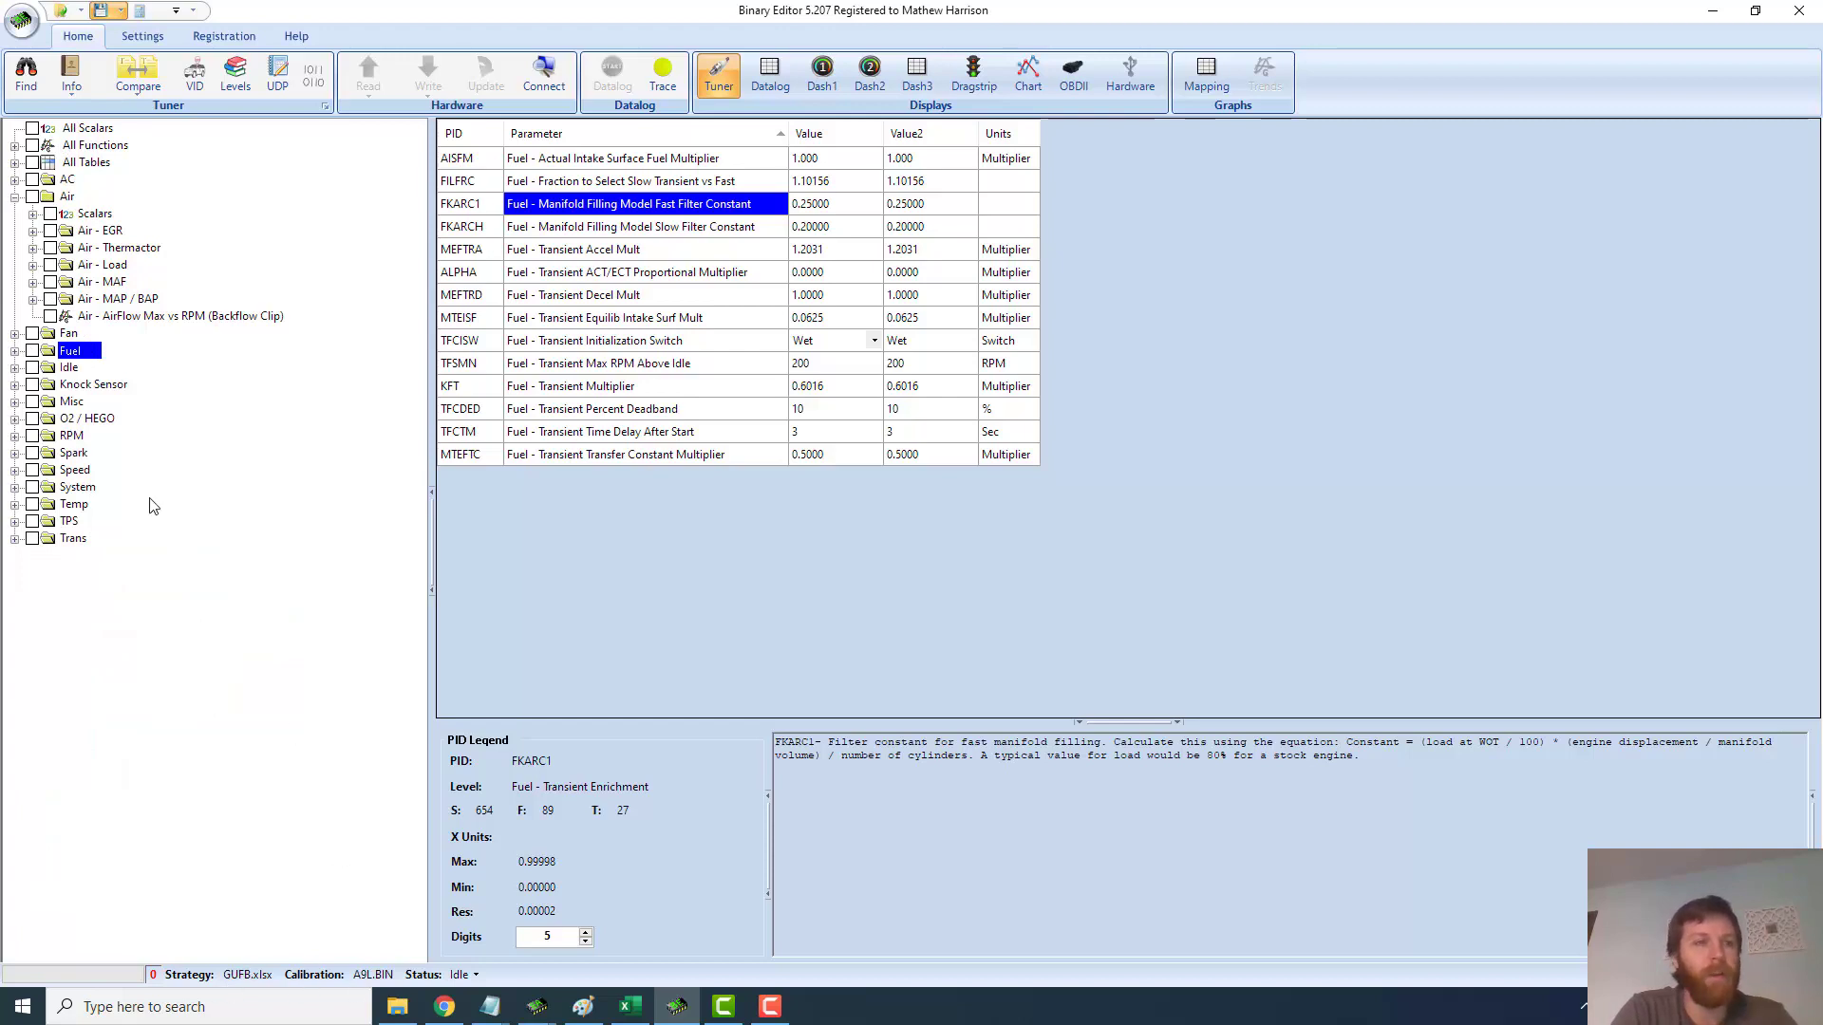
{"action": "left_click", "coordinate": [35, 283]}
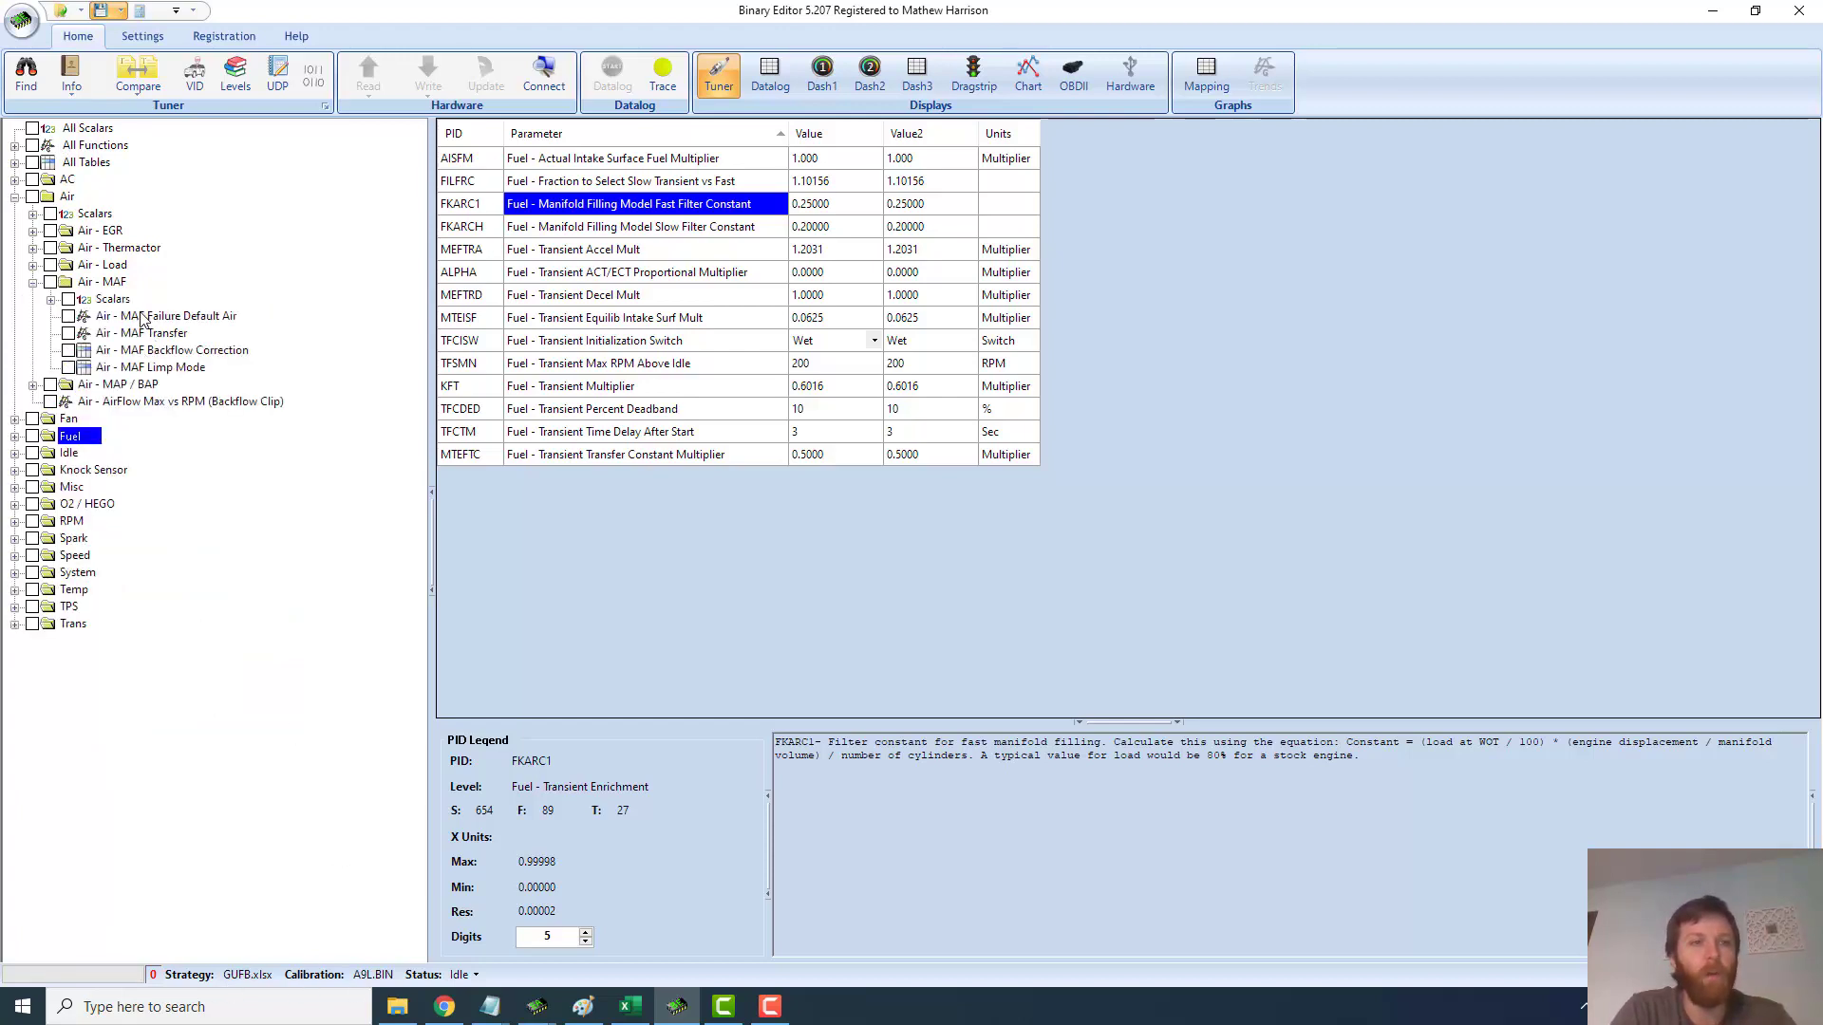
{"action": "left_click", "coordinate": [152, 335]}
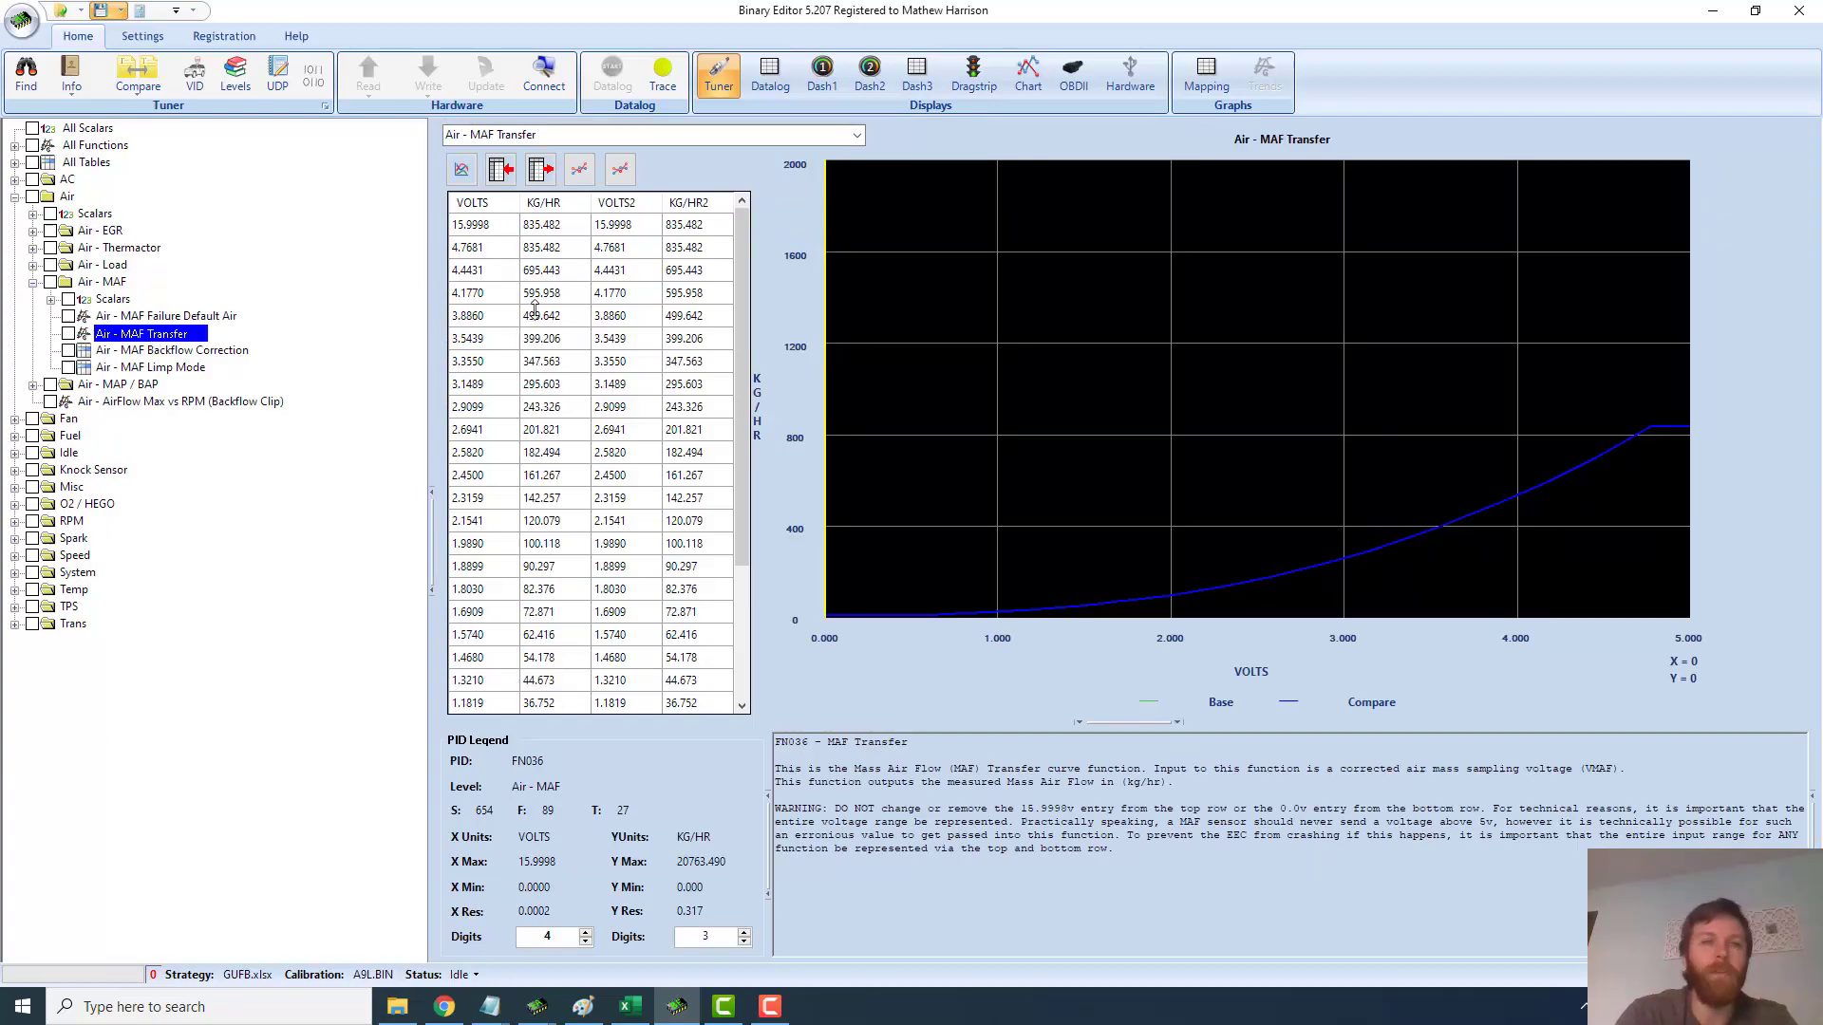
- Examine the highest and lowest voltage rows of the MAF Transfer table
{"action": "left_click", "coordinate": [484, 226]}
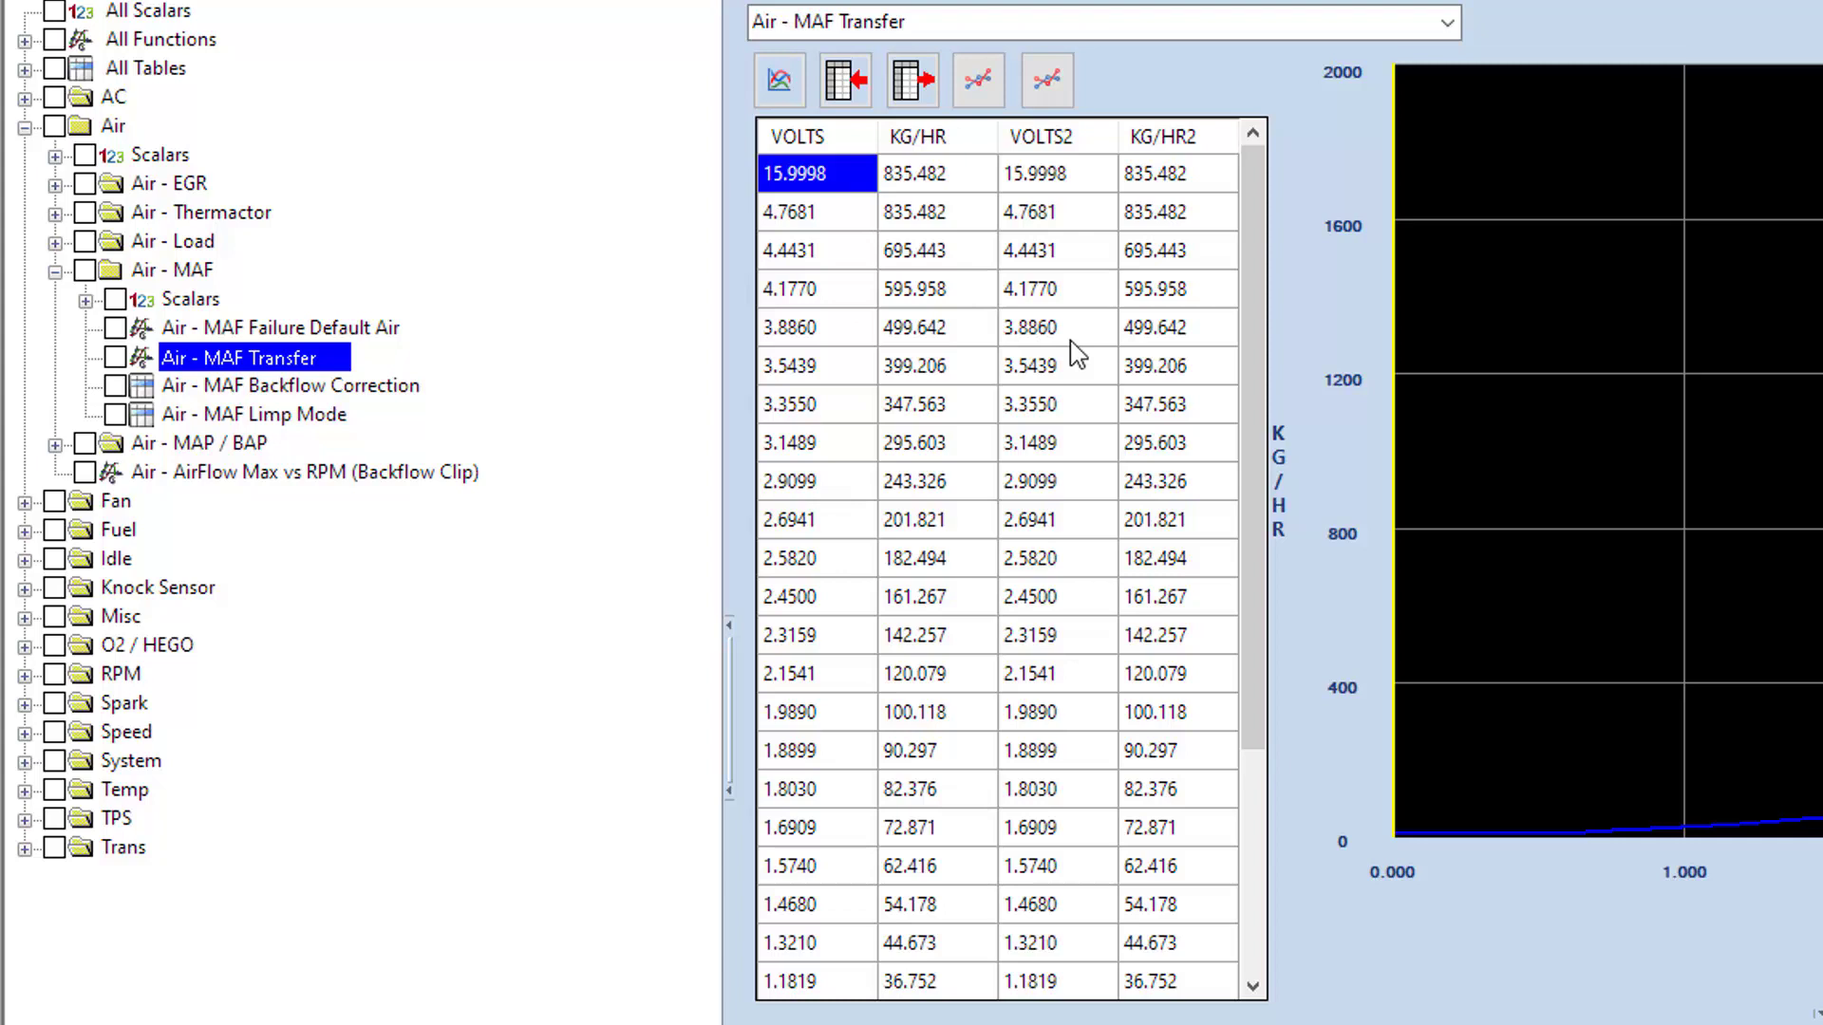
{"action": "left_click_drag", "start_coordinate": [1255, 302], "coordinate": [1286, 630]}
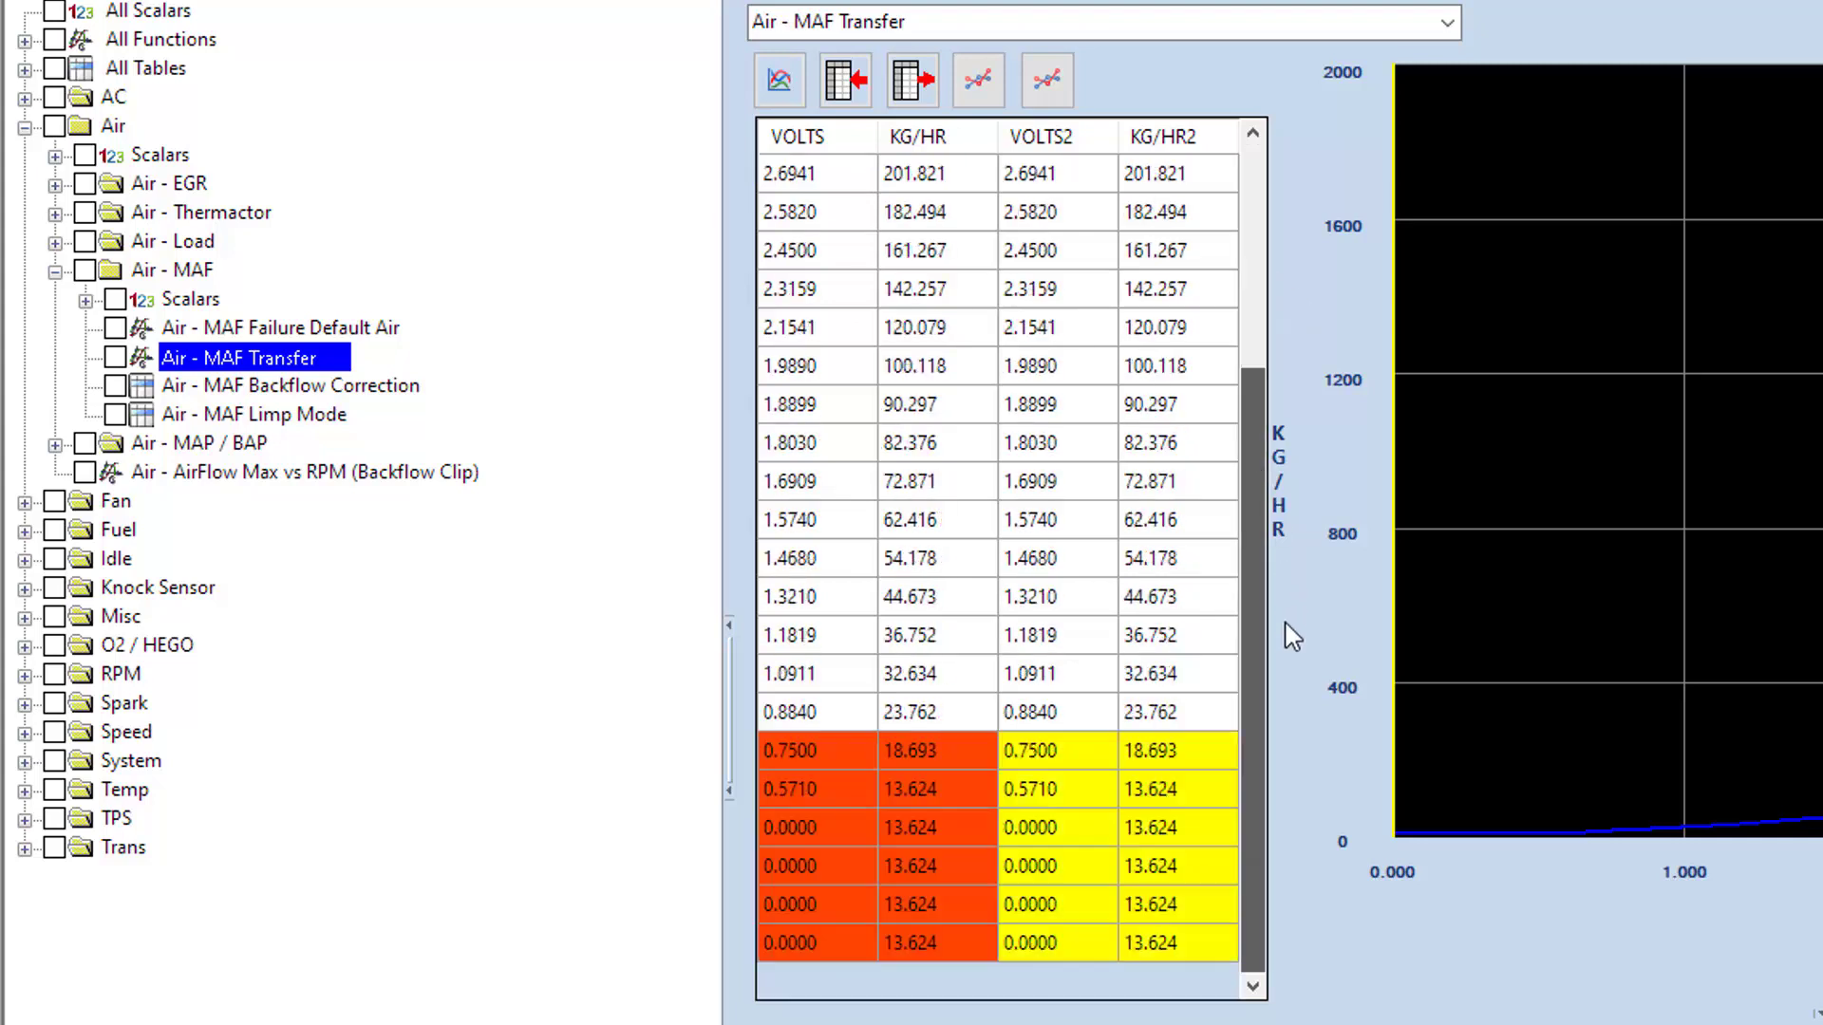
{"action": "left_click", "coordinate": [811, 941]}
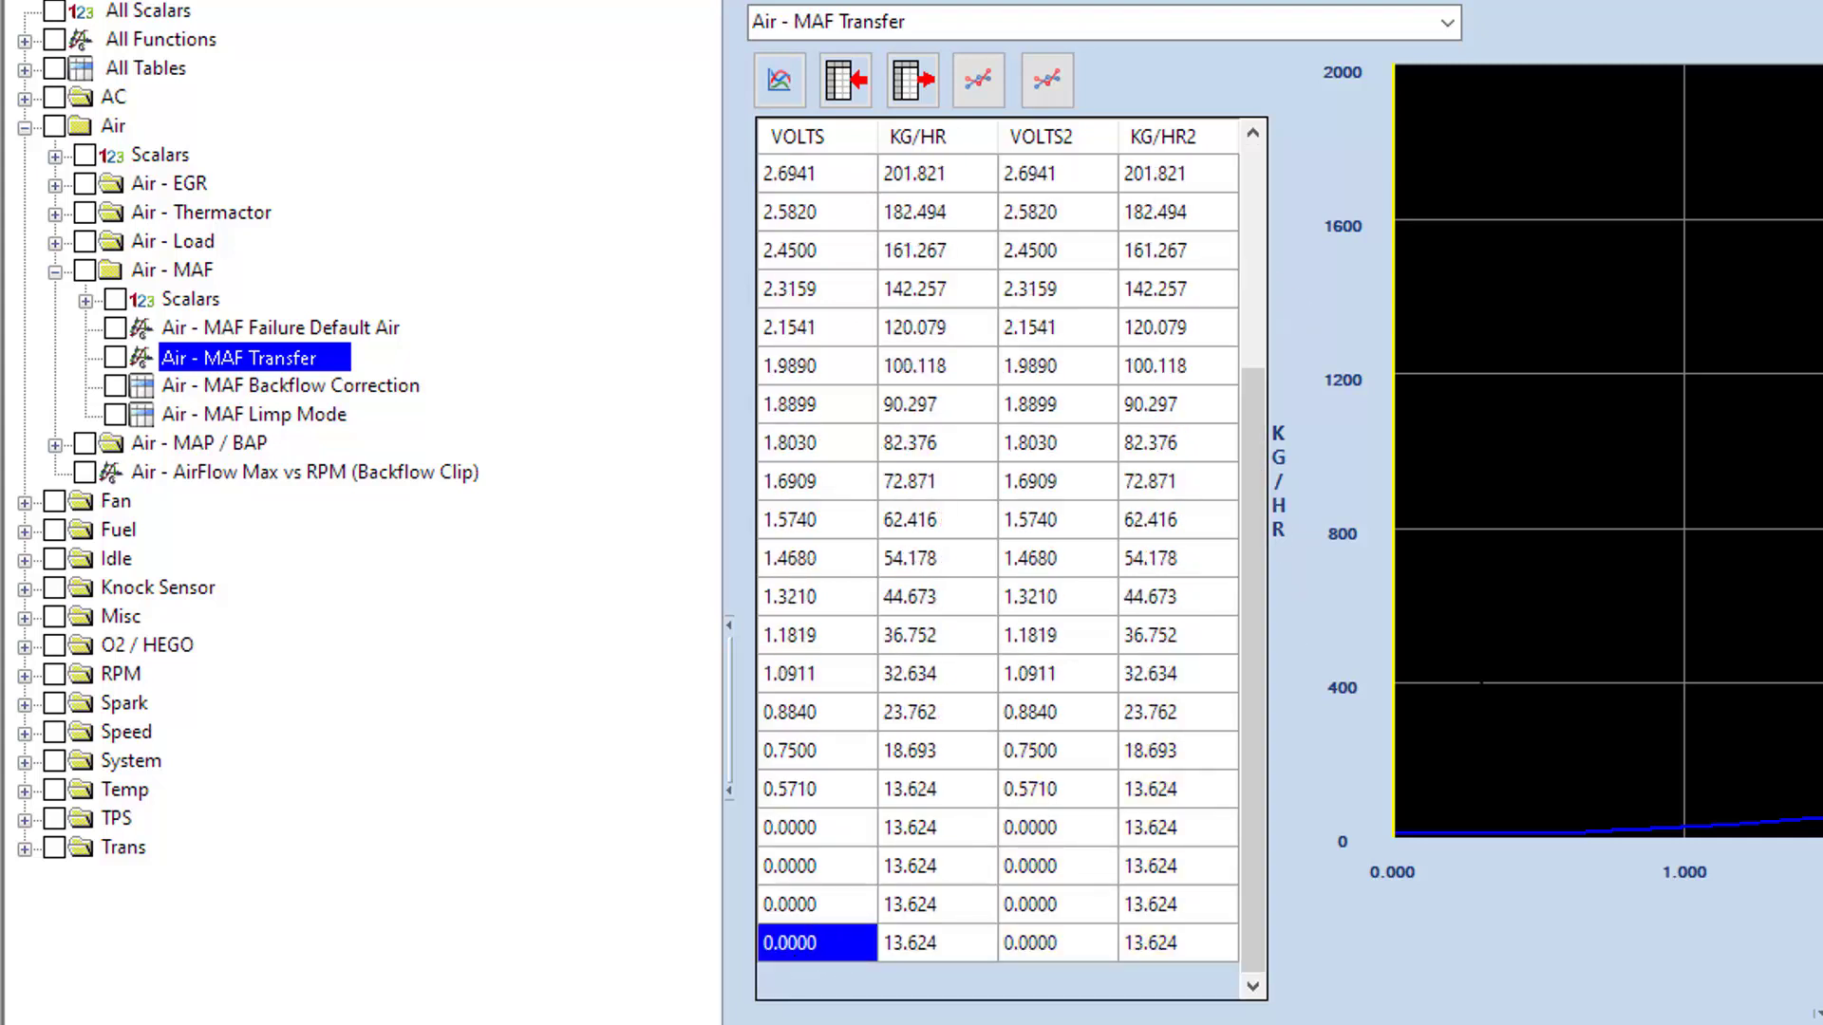
{"action": "left_click_drag", "start_coordinate": [1250, 698], "coordinate": [1310, 201]}
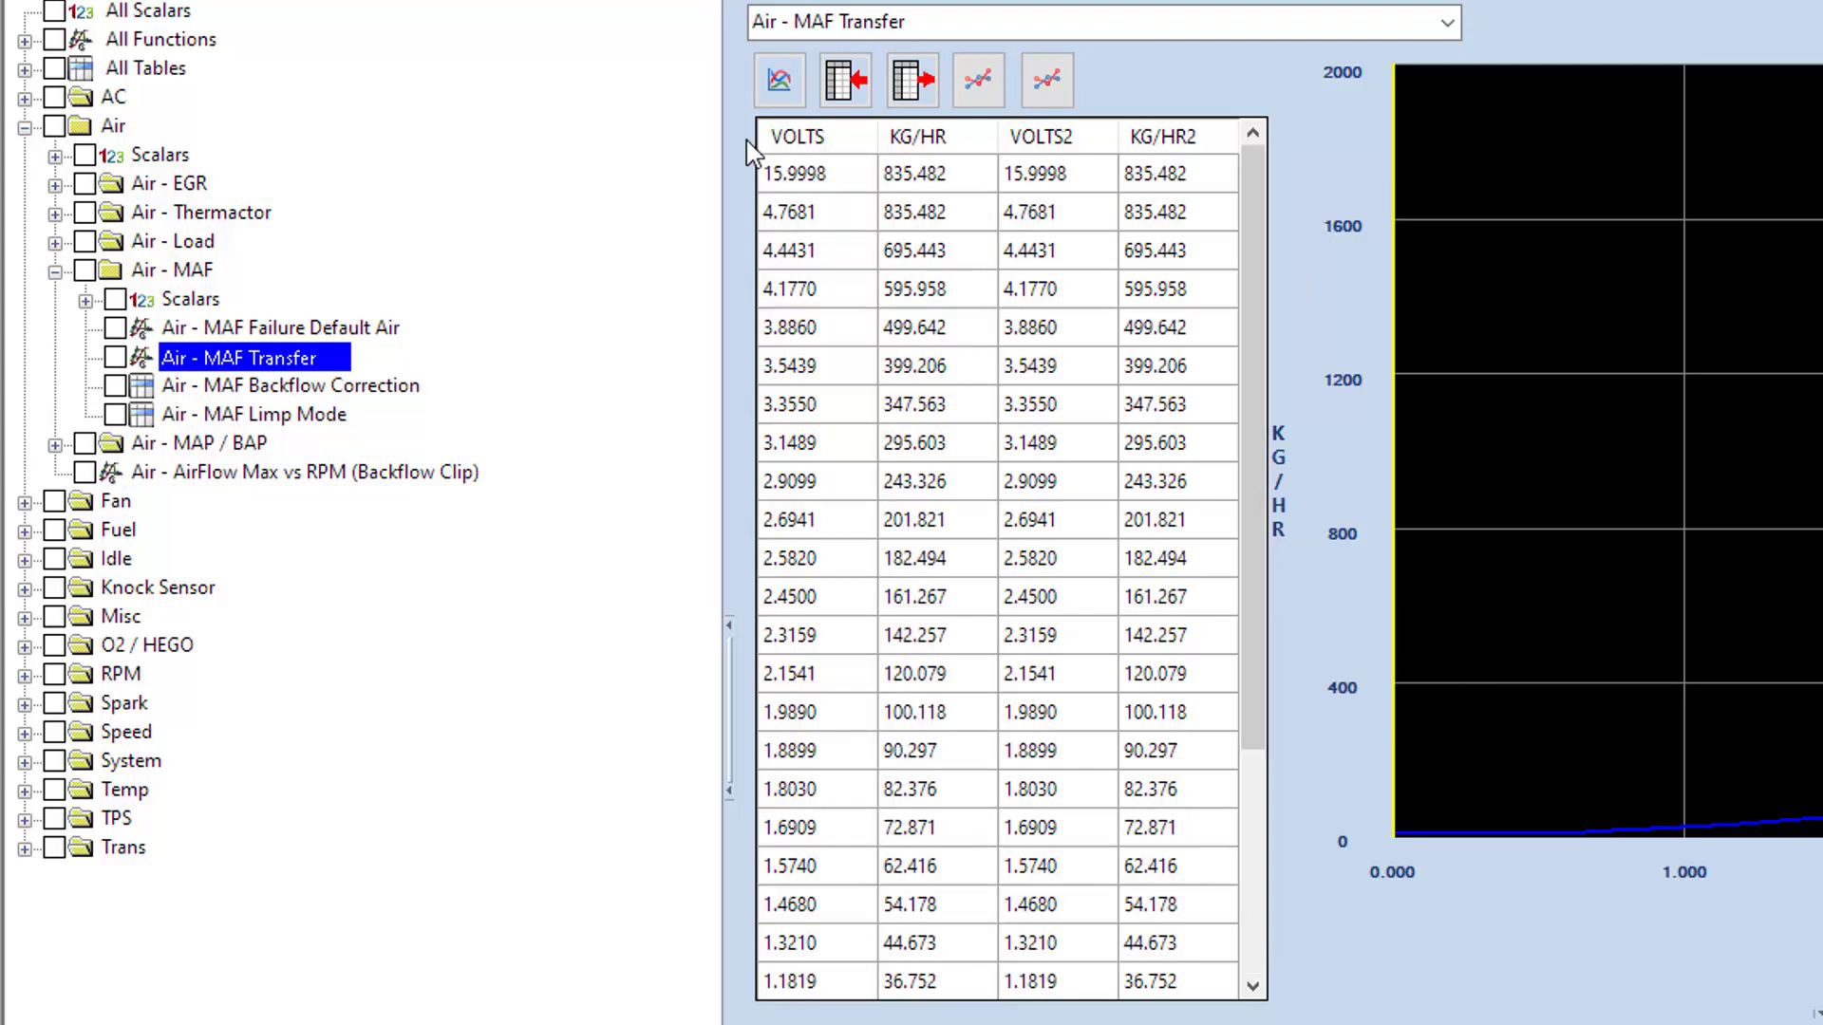
{"action": "left_click", "coordinate": [805, 173]}
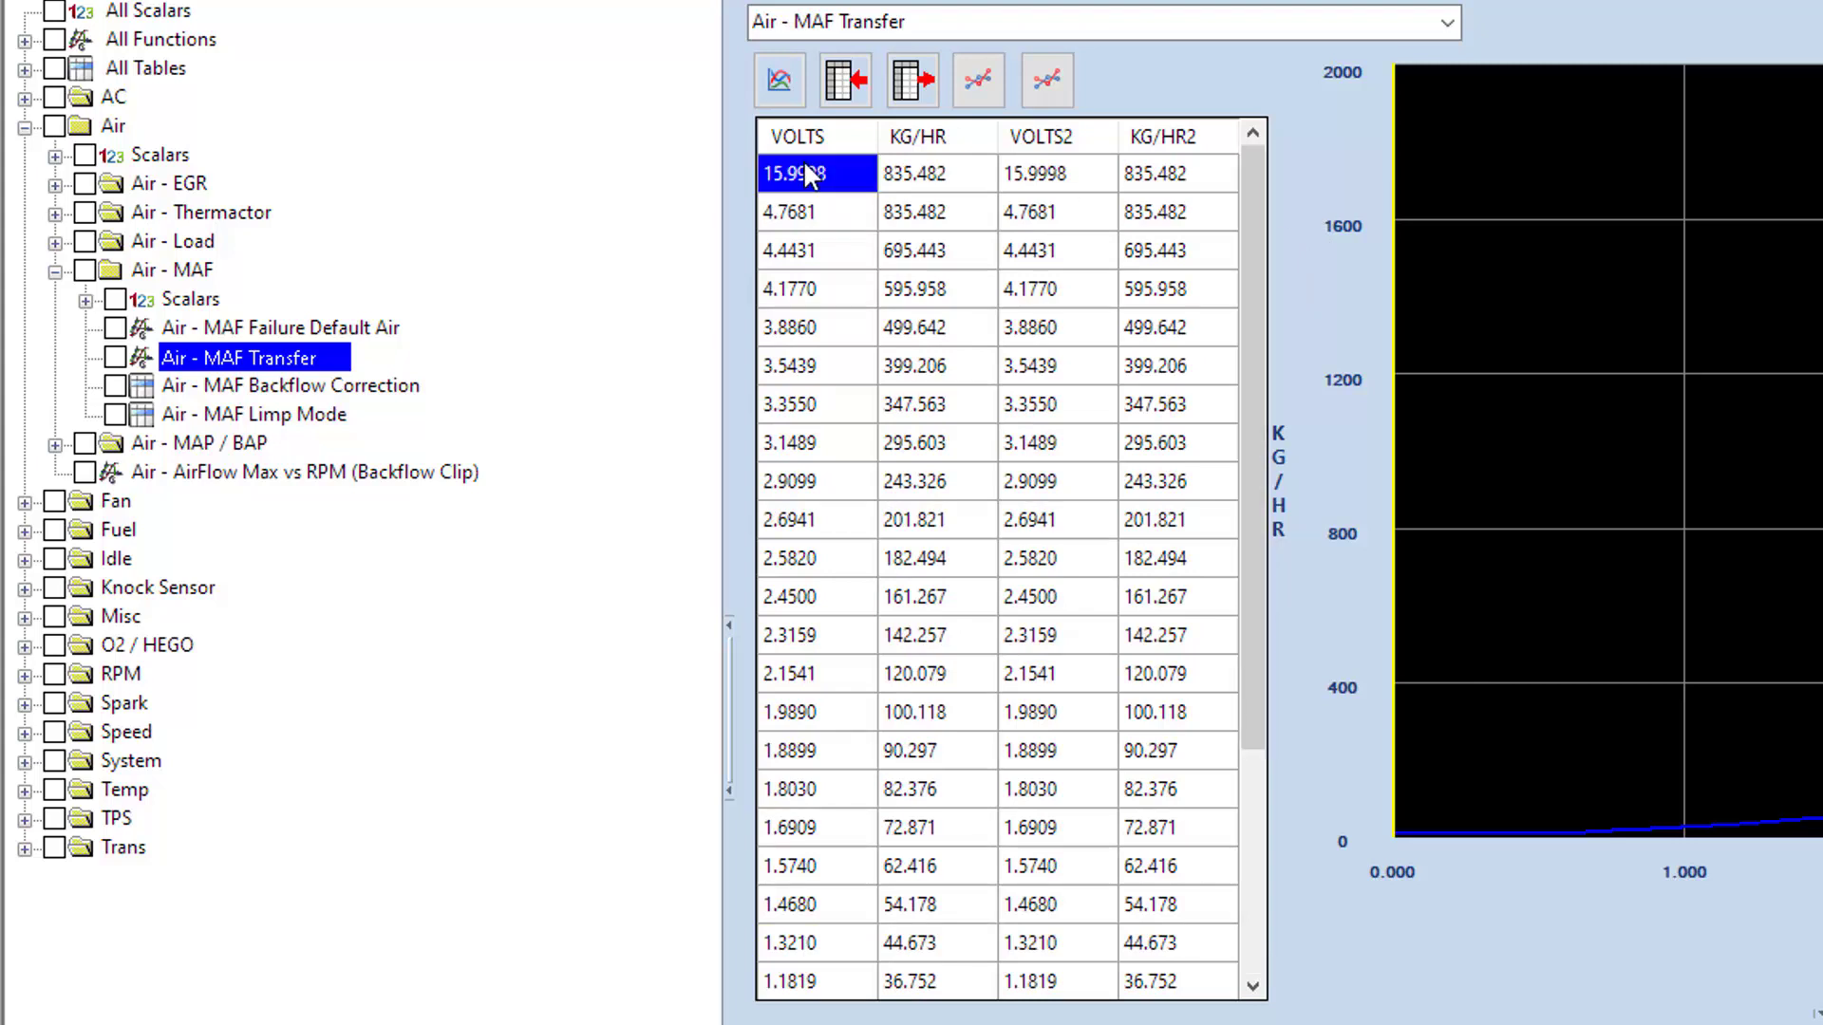
- Paste the copied transfer function data into the MAF Transfer table, starting at the VOLTS cell directly below the 15.9998 row
{"action": "left_click", "coordinate": [809, 209]}
{"action": "right_click", "coordinate": [817, 206]}
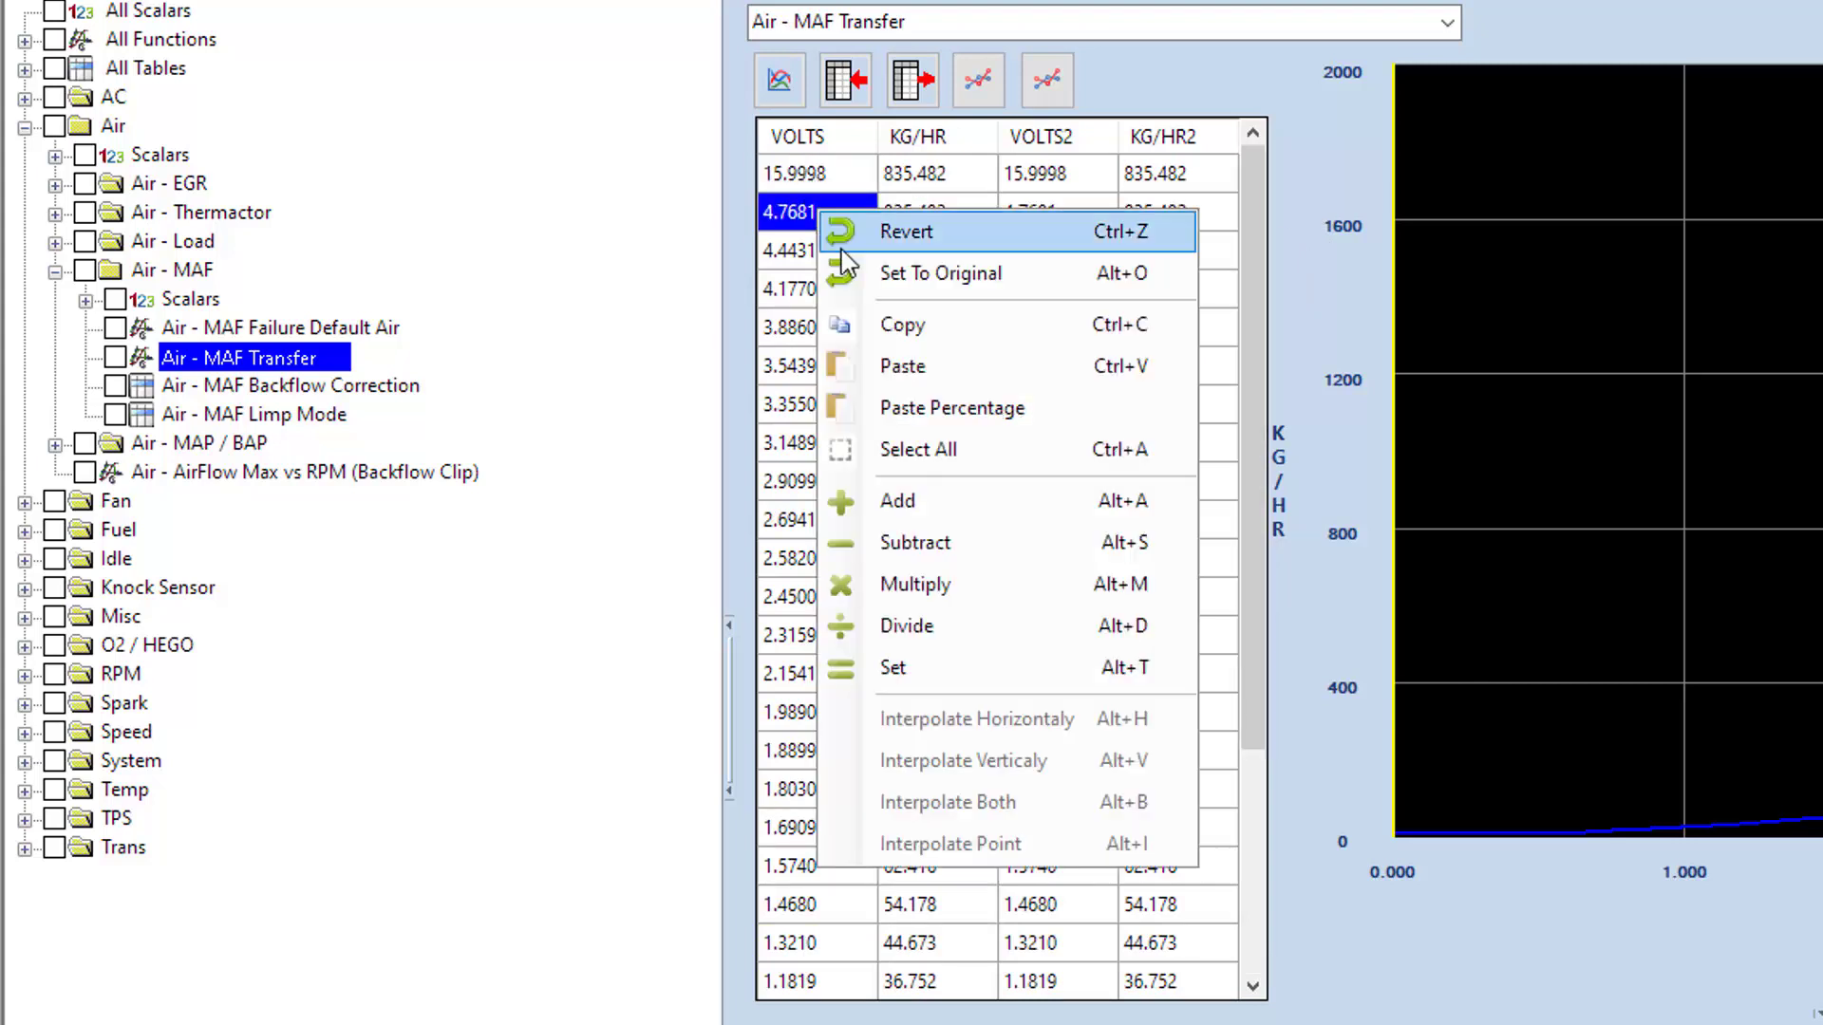
{"action": "left_click", "coordinate": [919, 365]}
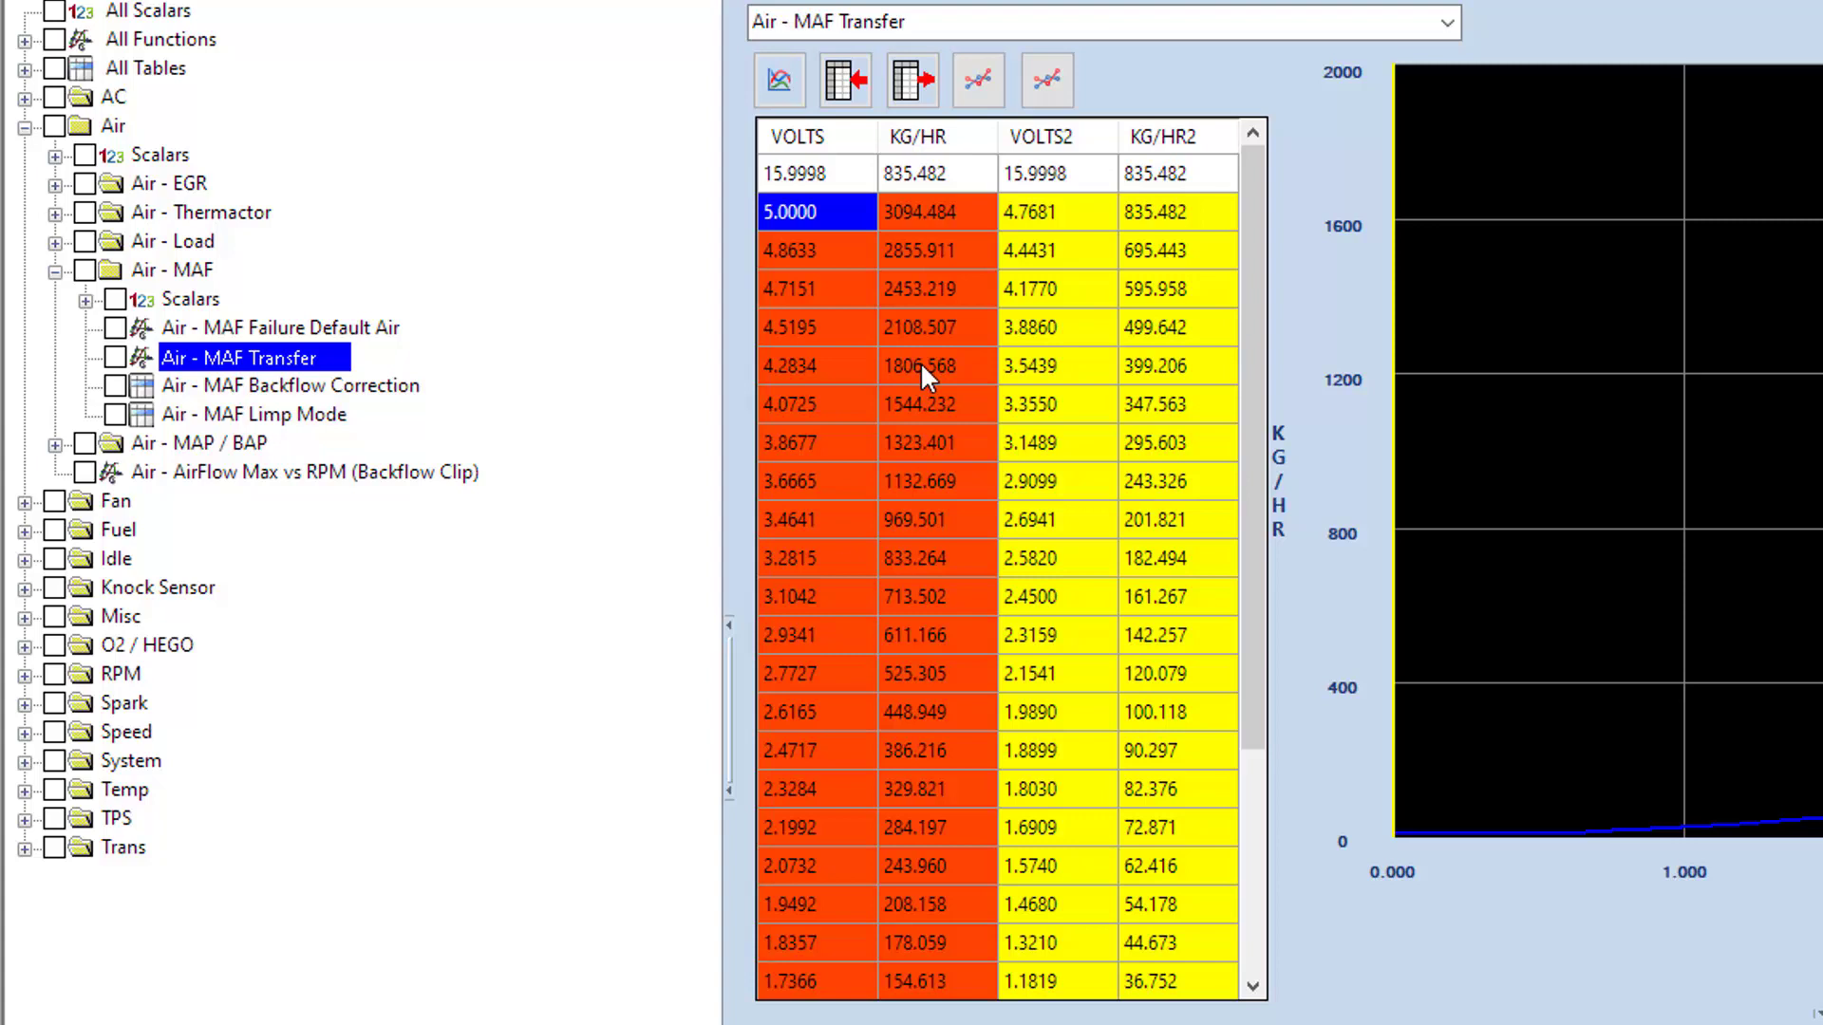
- Set the KG/HR value of the 15.9998 volt row to 3094.484, matching the 5.0000 volt row
{"action": "left_click", "coordinate": [917, 212]}
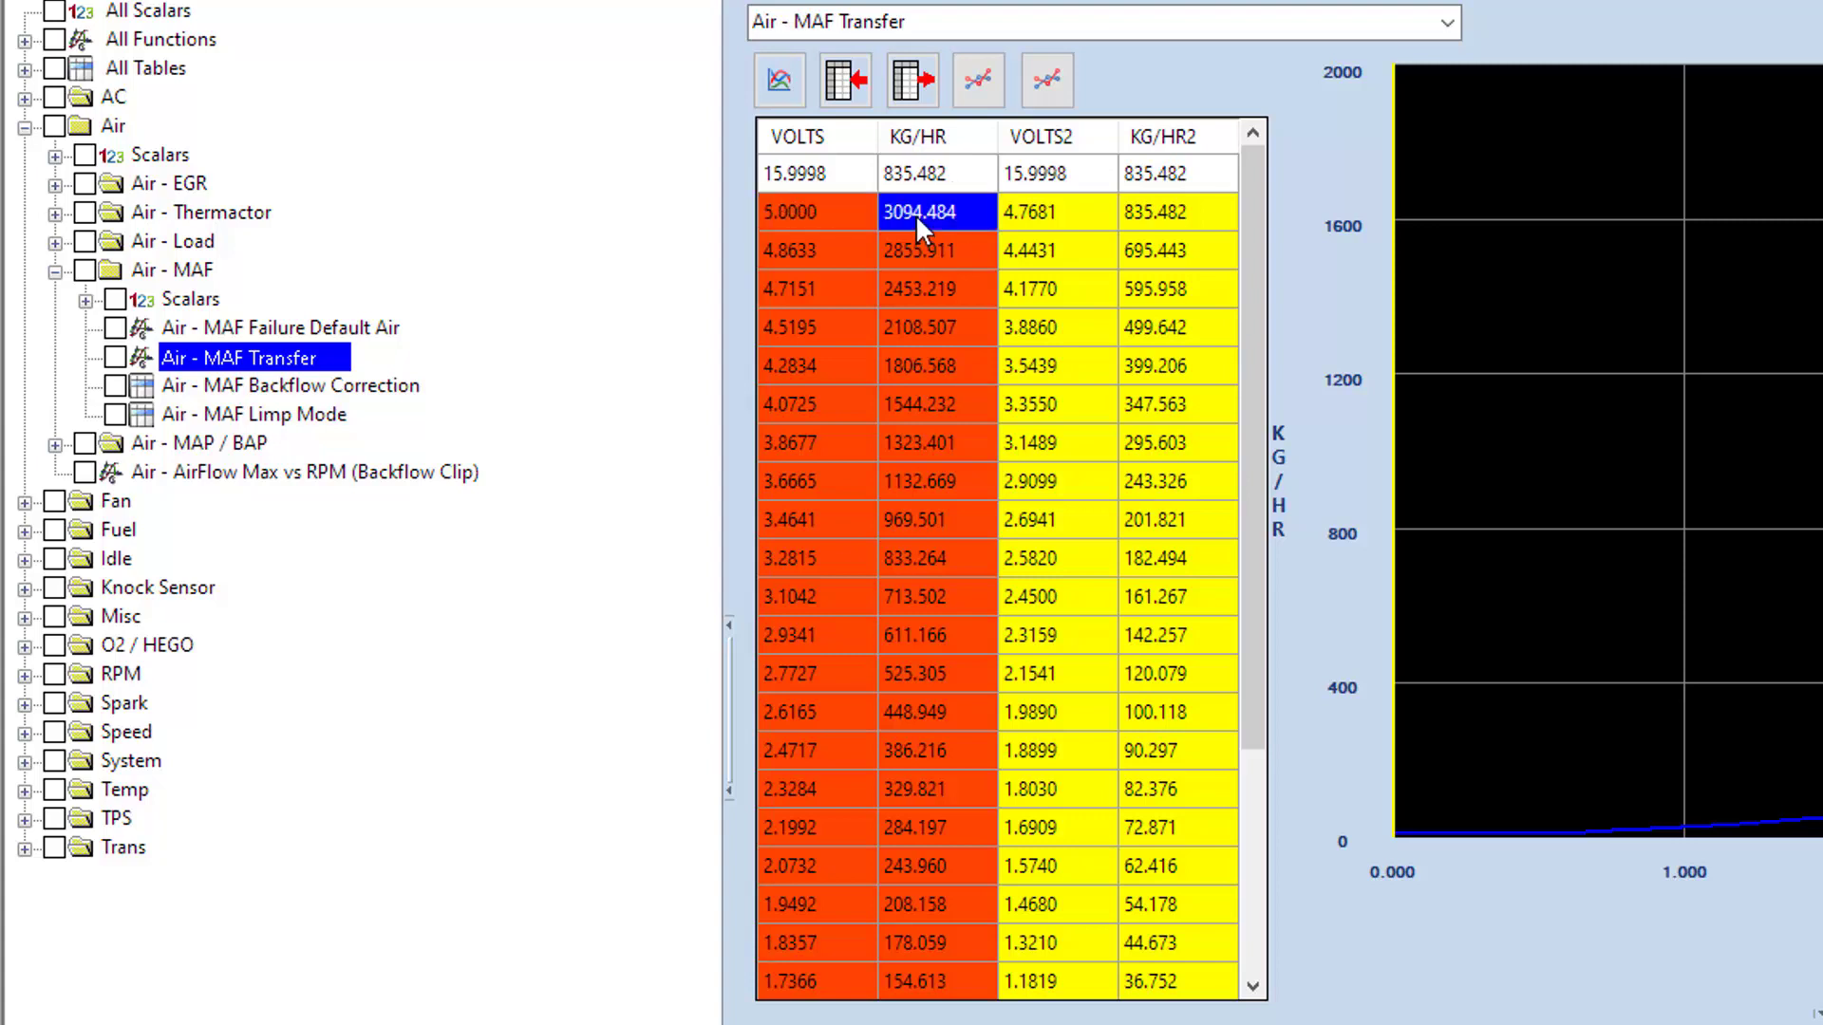
{"action": "key", "text": "Left"}
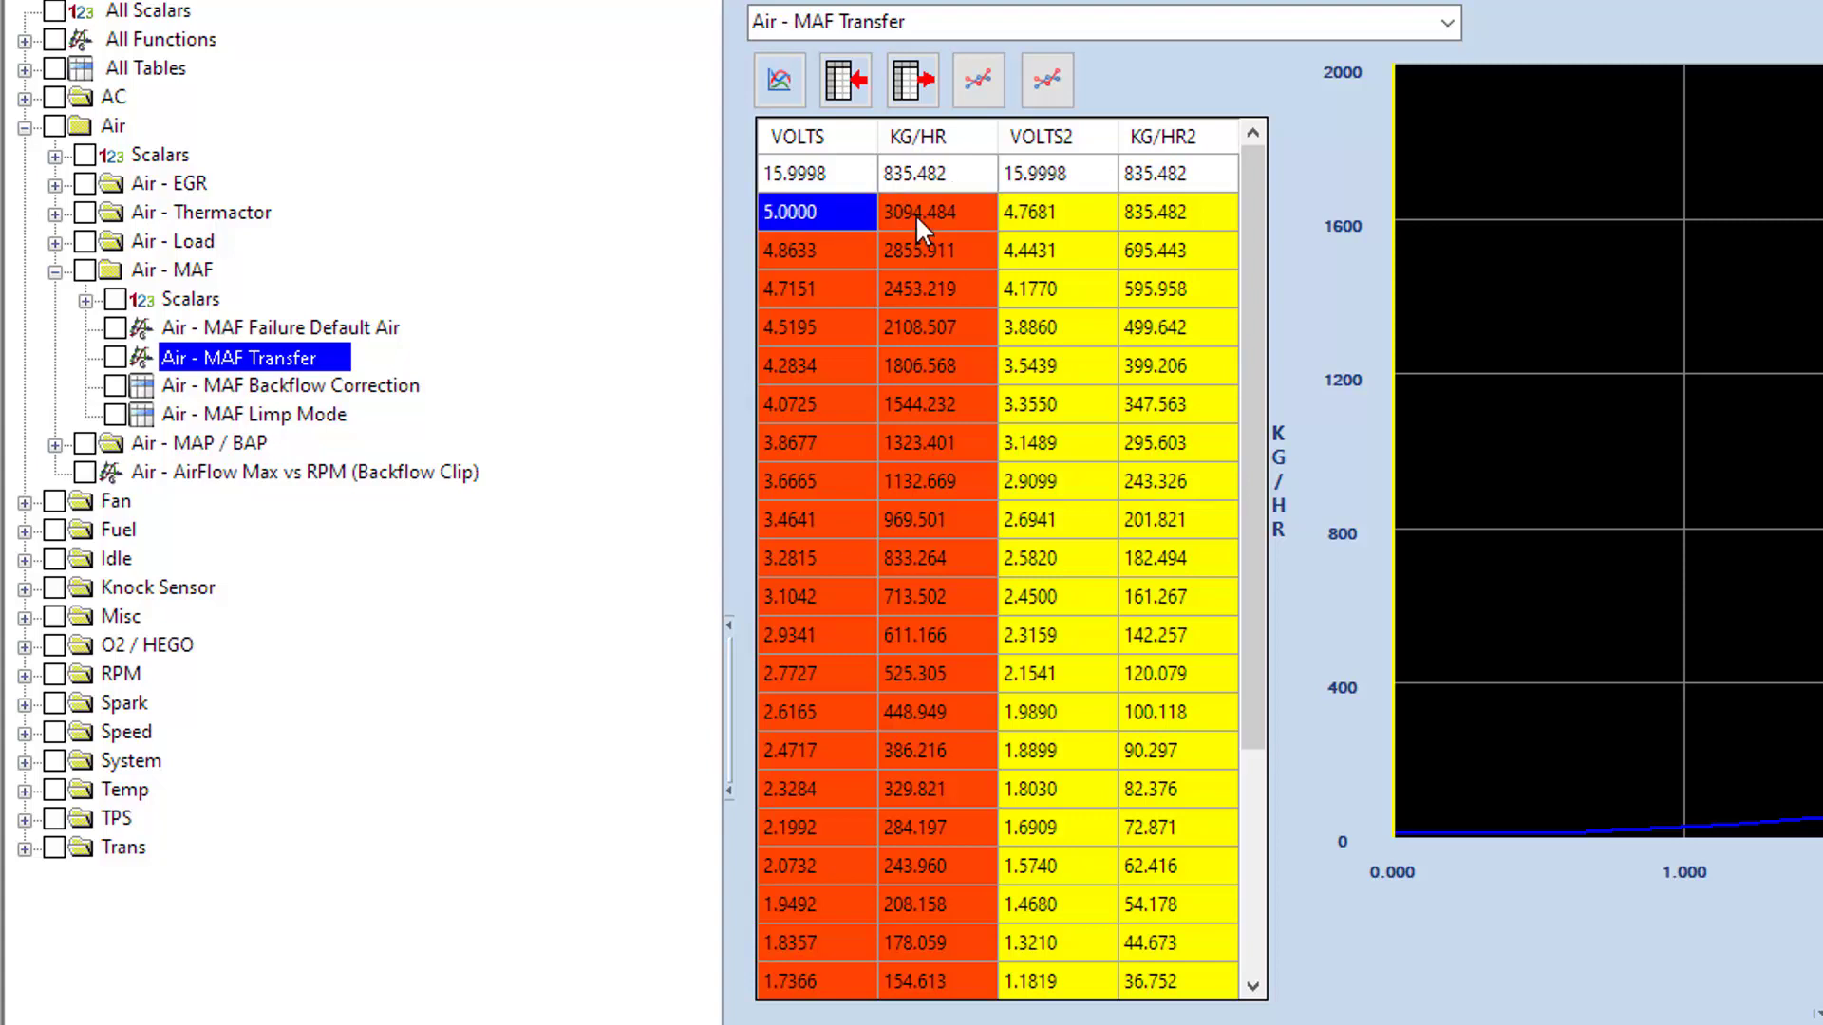
{"action": "key", "text": "Right"}
{"action": "key", "text": "Left"}
{"action": "left_click", "coordinate": [948, 173]}
{"action": "type", "text": "3094.484"}
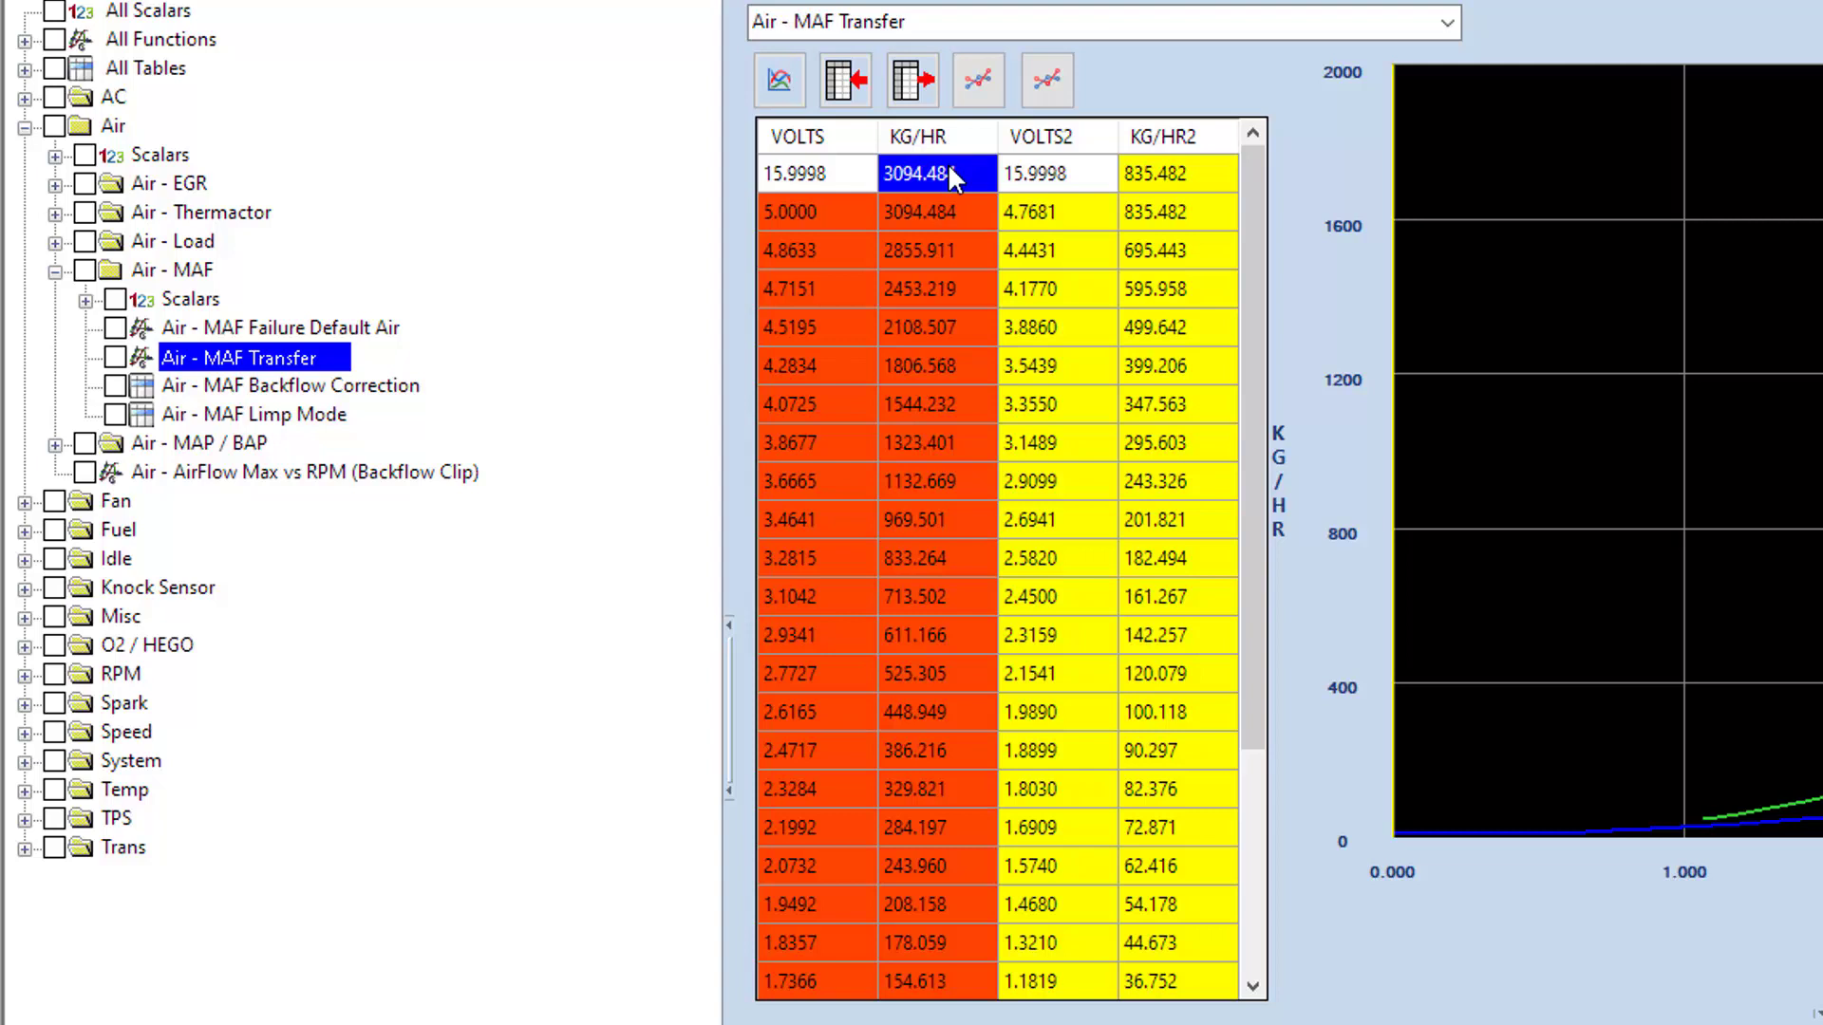
- Examine the last rows of the pasted MAF Transfer table to see where the low-voltage data ends
{"action": "scroll", "coordinate": [950, 169], "scroll_direction": "down", "scroll_amount": 3}
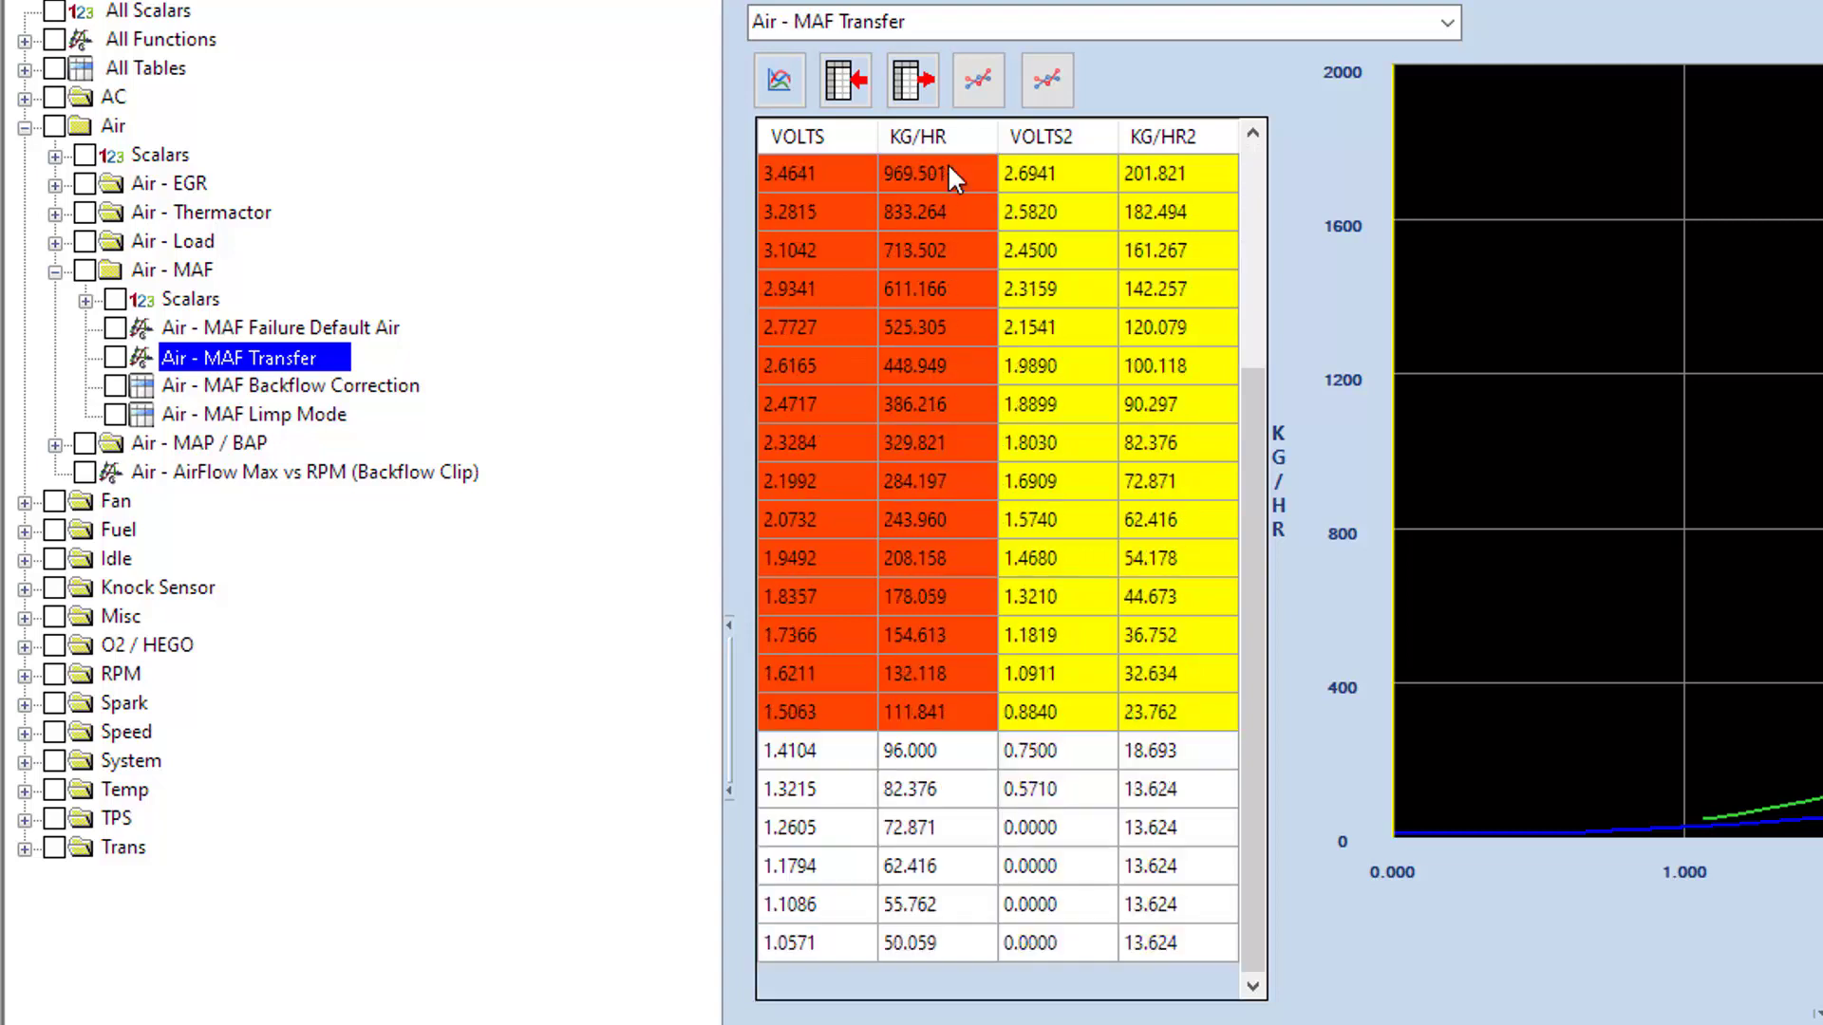
{"action": "left_click", "coordinate": [816, 939]}
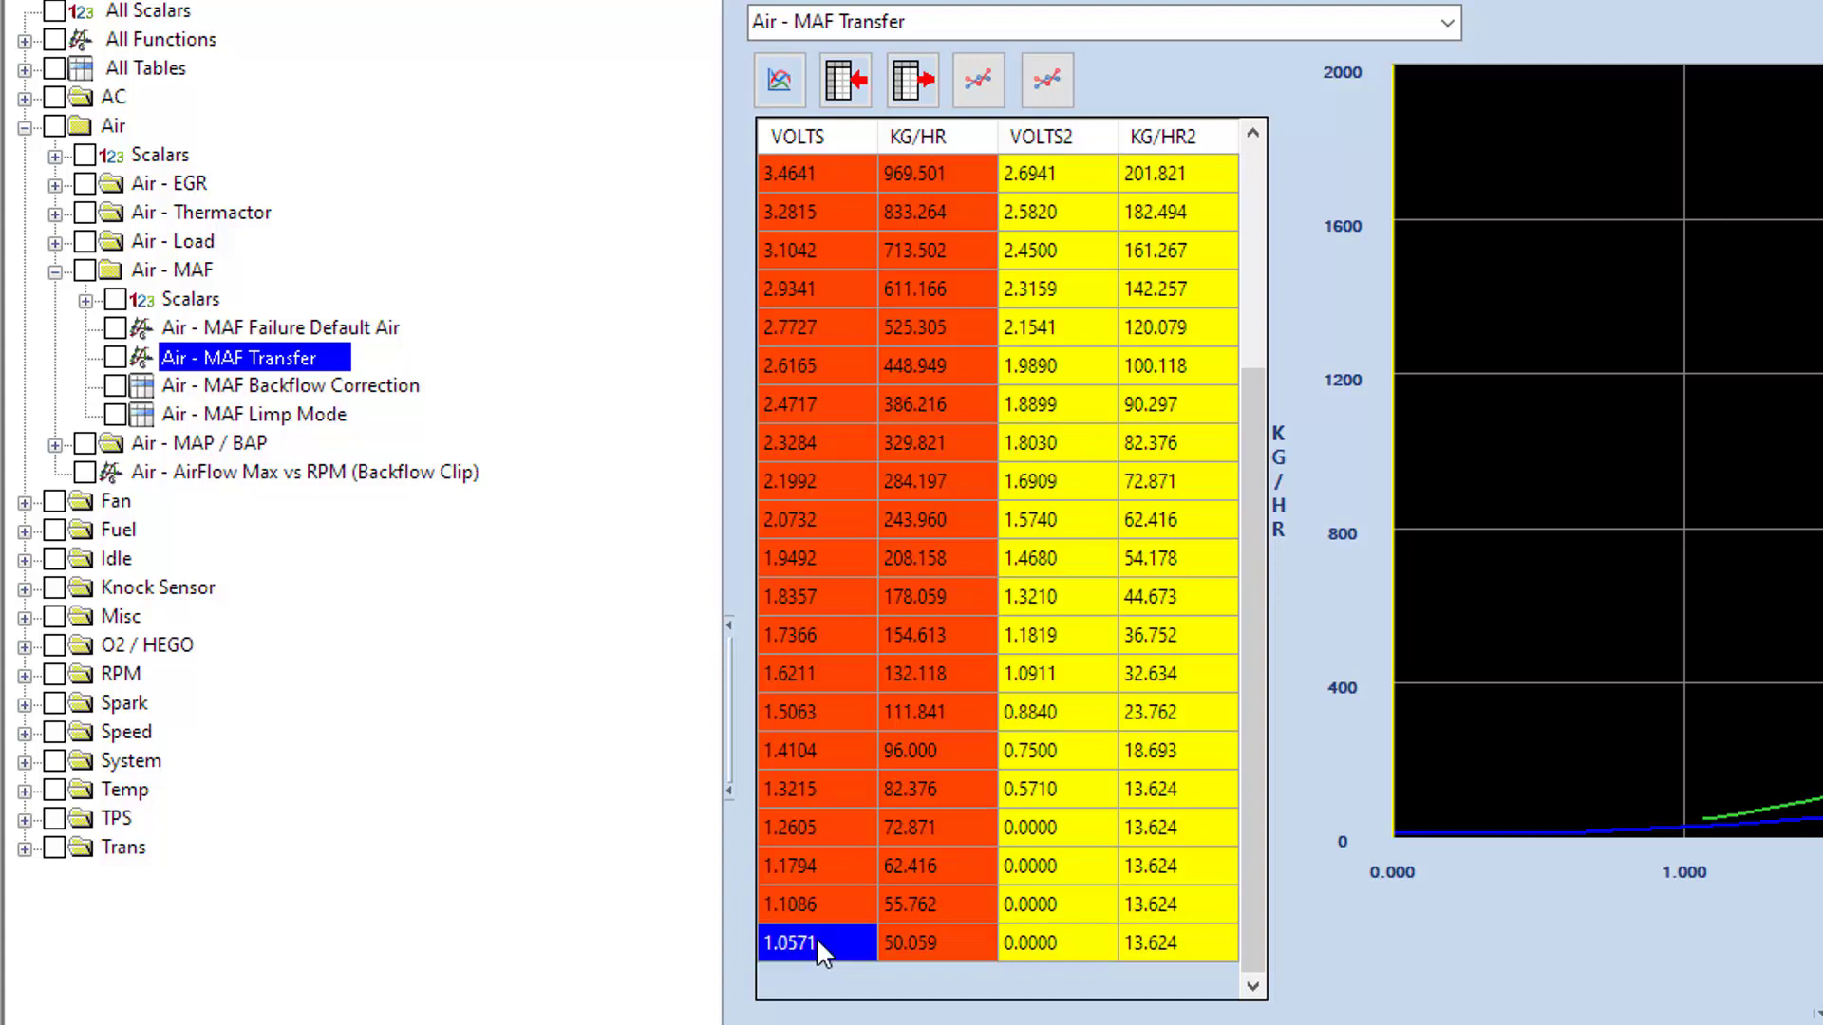
{"action": "key", "text": "shift+Right"}
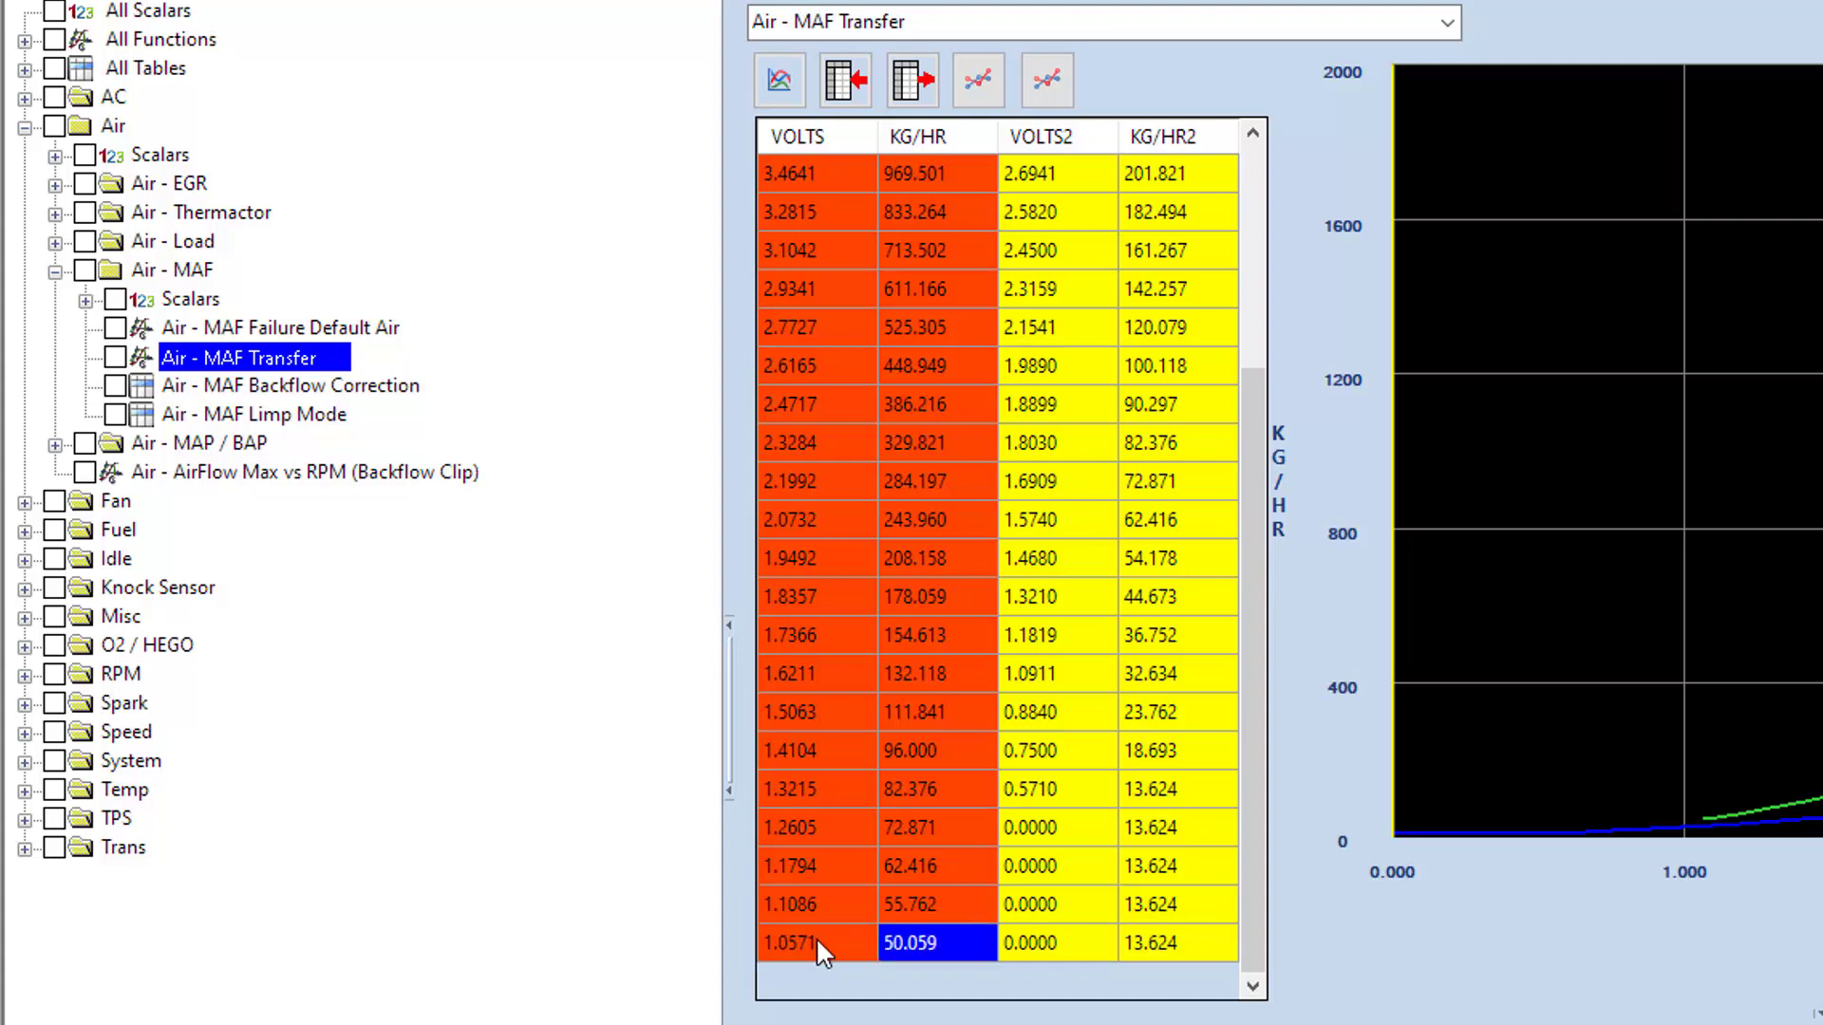
{"action": "key", "text": "shift+Up"}
{"action": "key", "text": "shift+Up"}
{"action": "key", "text": "shift+Up"}
{"action": "key", "text": "shift+Up"}
{"action": "key", "text": "shift+Up"}
{"action": "key", "text": "shift+Up"}
{"action": "key", "text": "shift+Down"}
{"action": "key", "text": "shift+Down"}
{"action": "key", "text": "shift+Down"}
{"action": "key", "text": "shift+Down"}
{"action": "key", "text": "shift+Down"}
{"action": "key", "text": "shift+Down"}
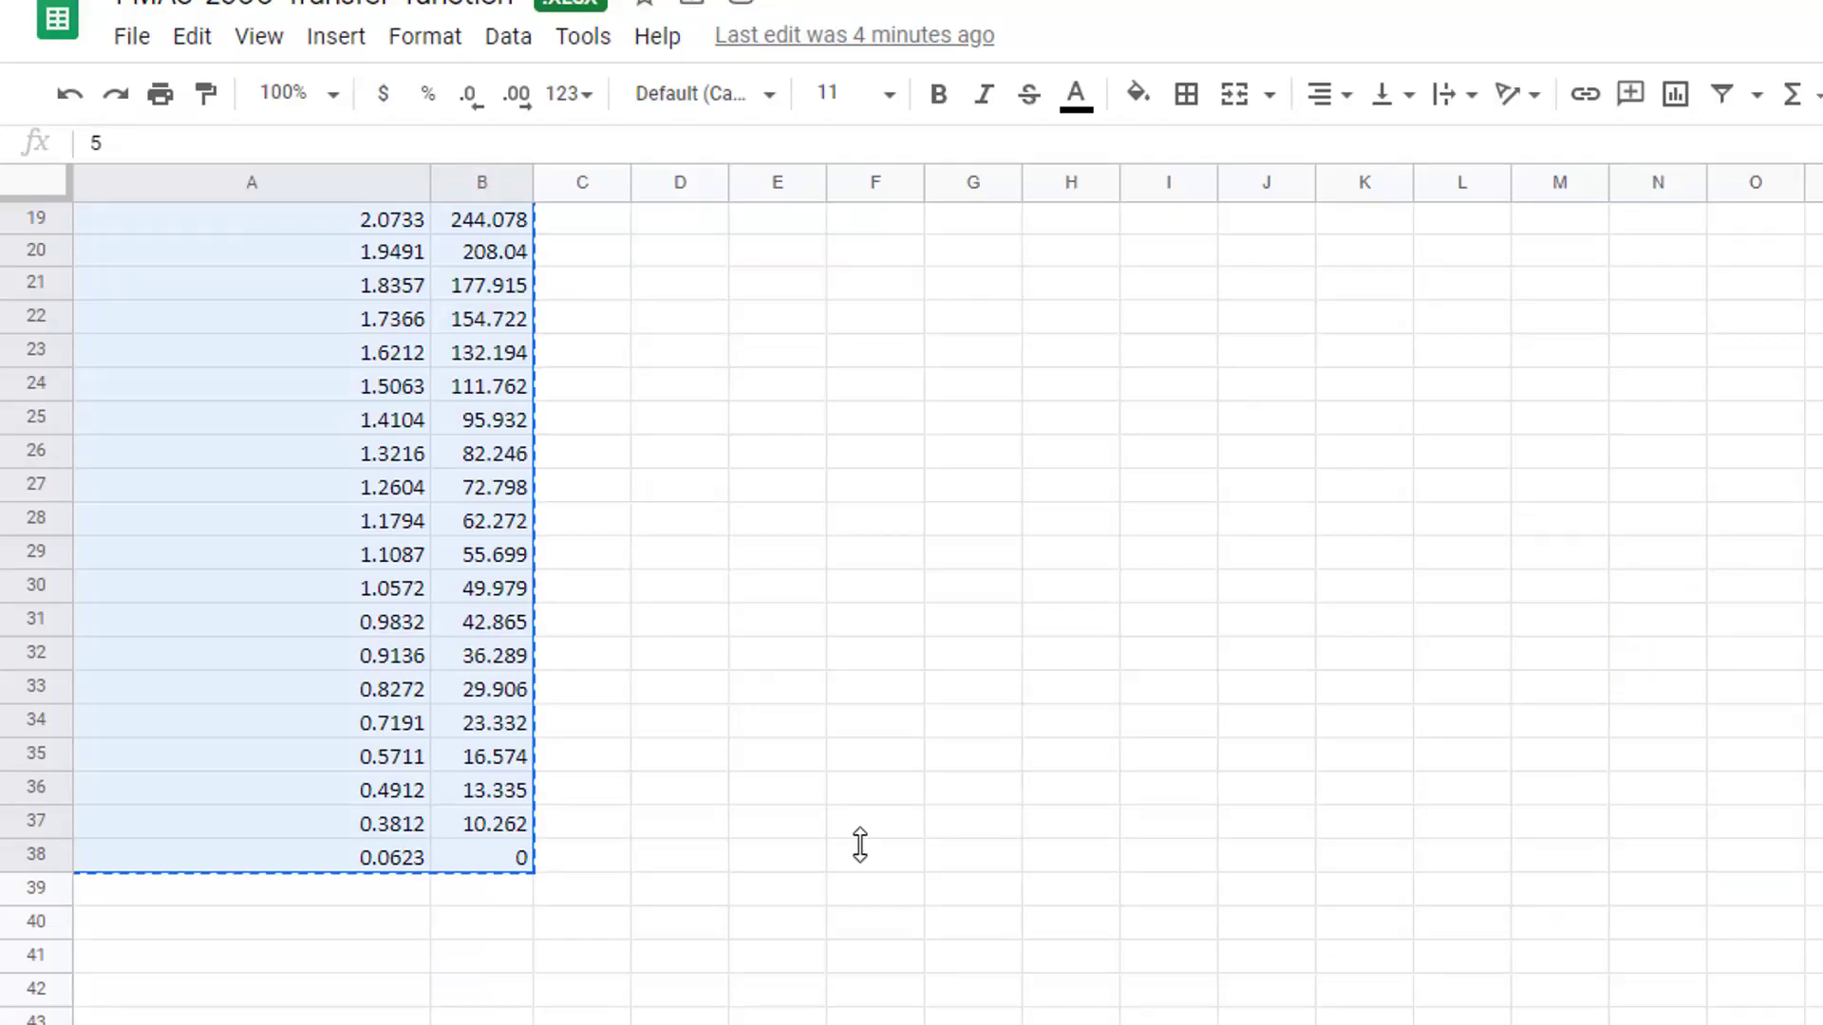
- Switch to the transfer function spreadsheet and review the low-voltage rows 26 to 38 for points that could be left out
{"action": "left_click", "coordinate": [378, 826]}
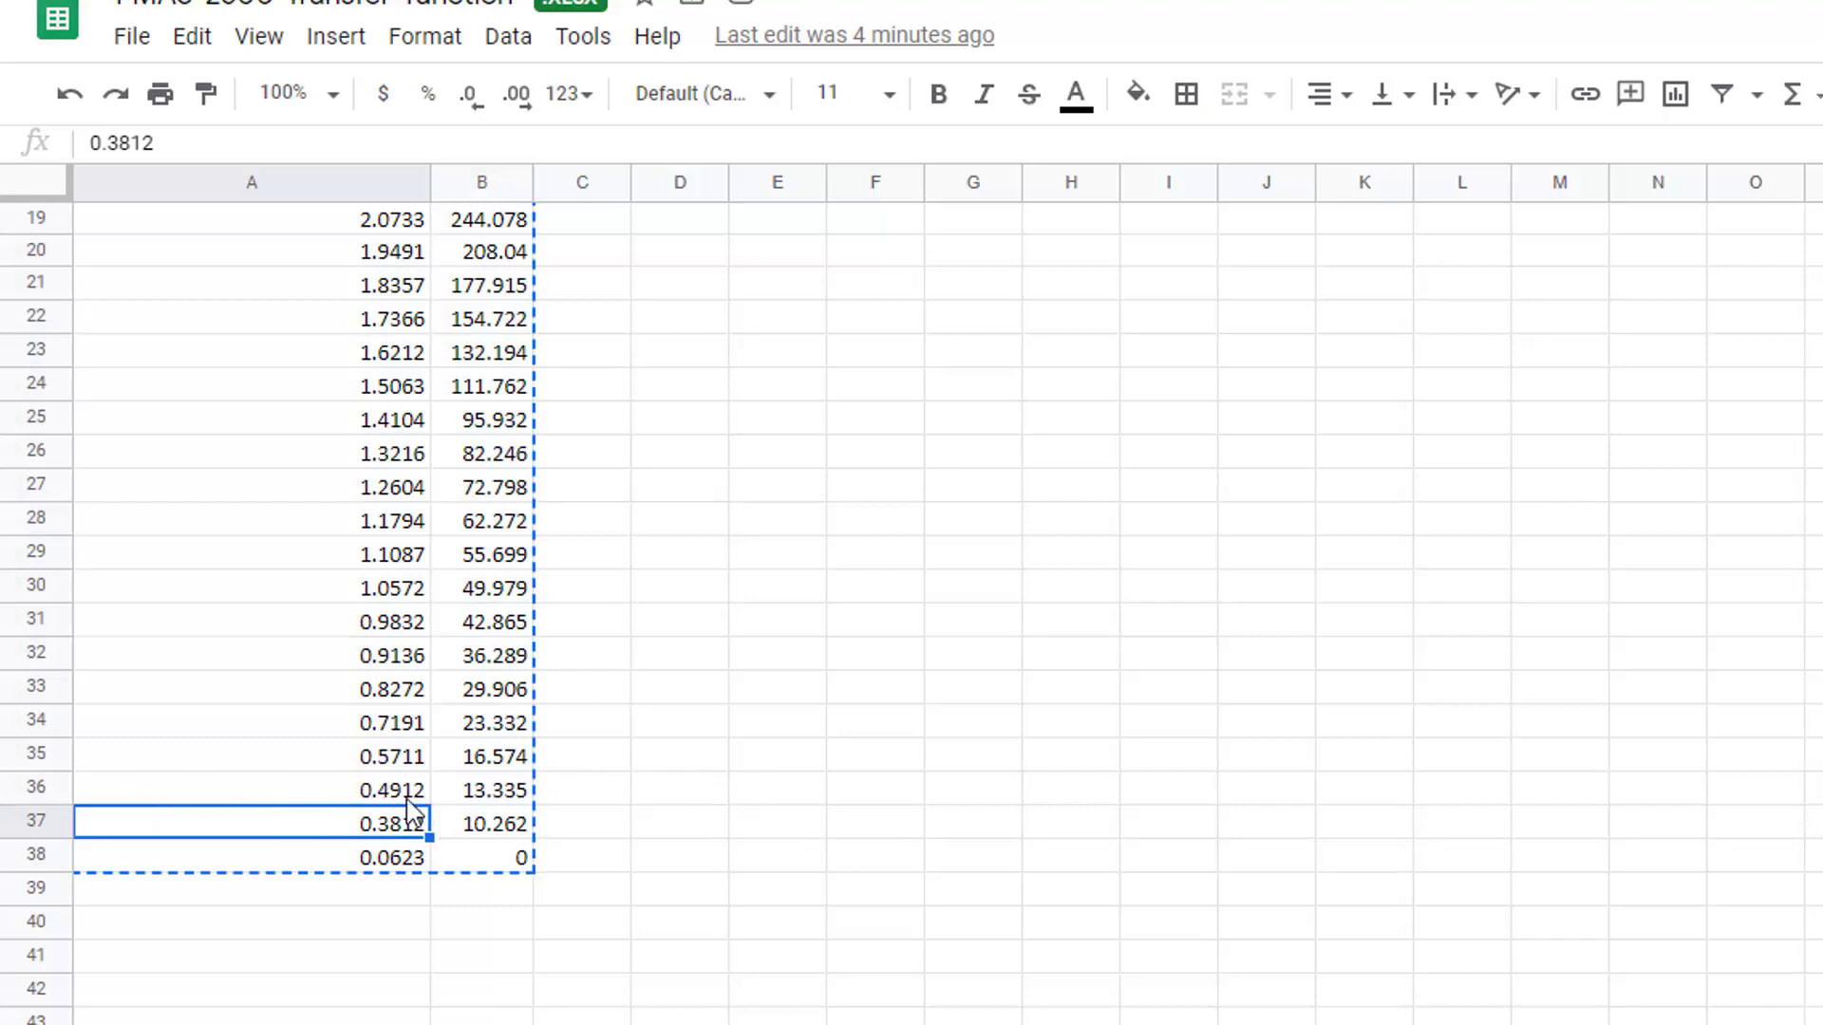
{"action": "left_click_drag", "start_coordinate": [370, 797], "coordinate": [476, 802]}
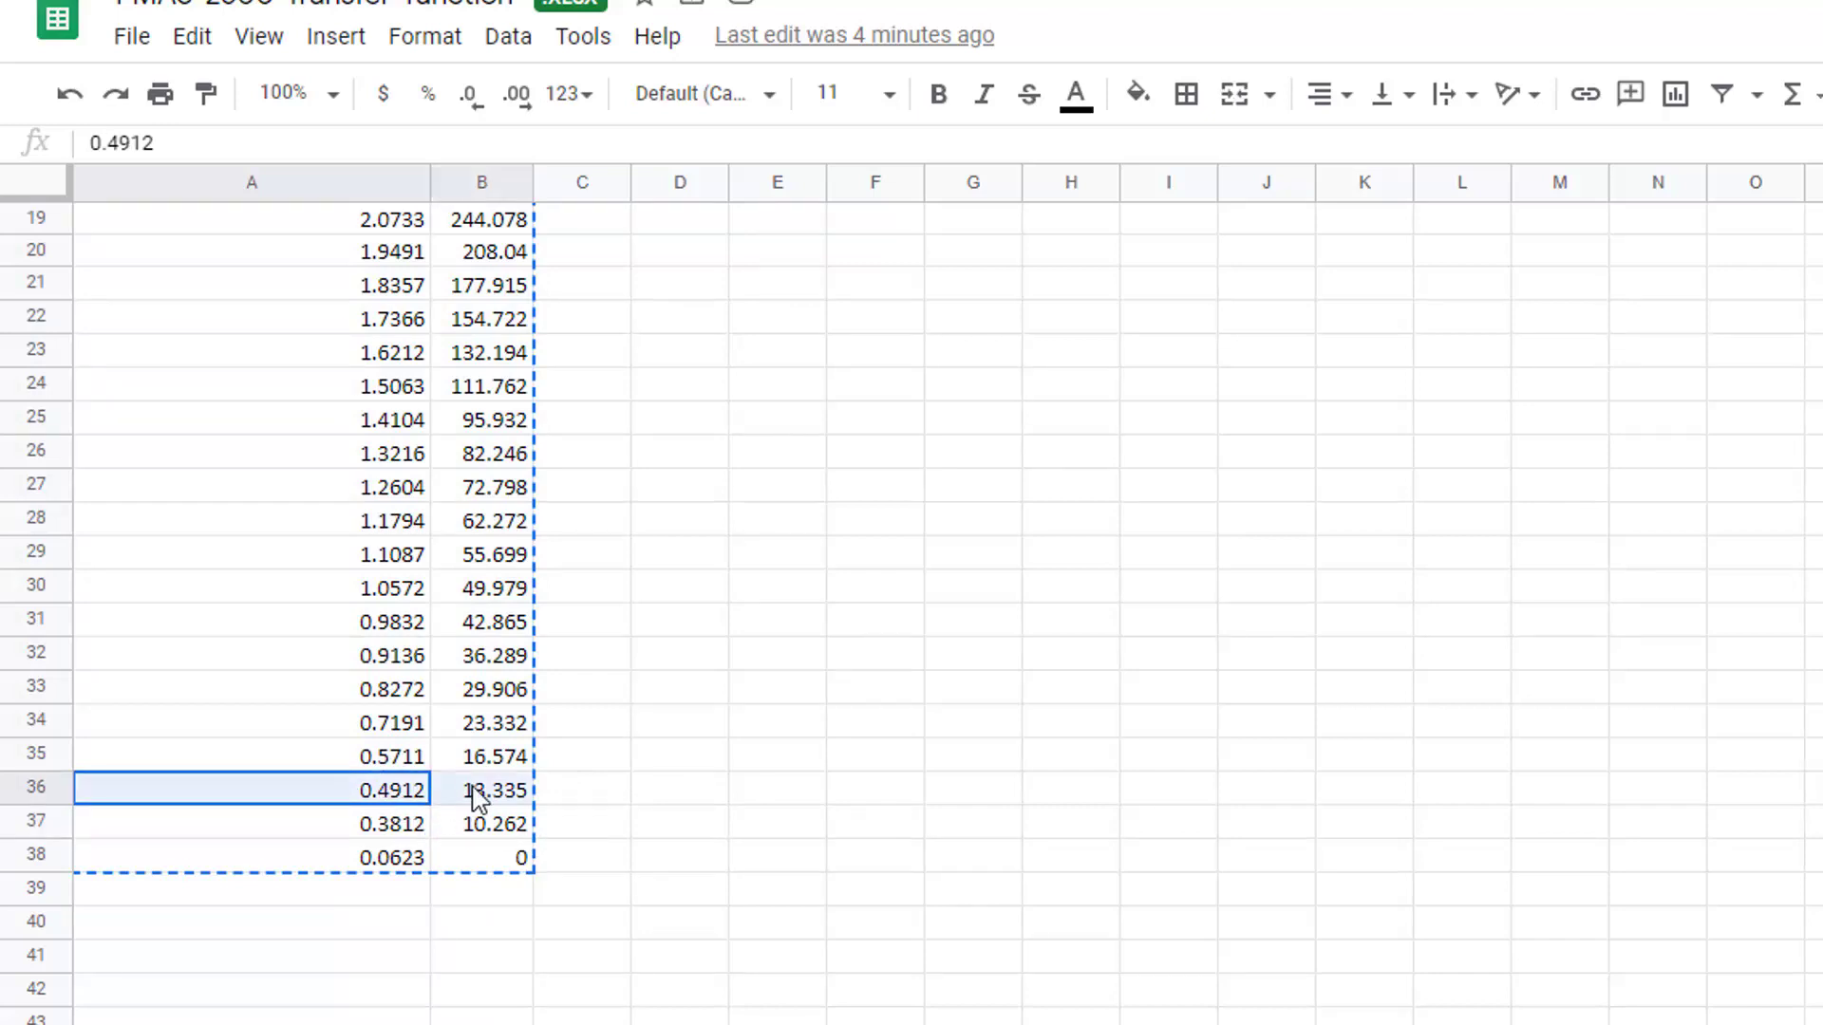
{"action": "left_click", "coordinate": [394, 726]}
{"action": "left_click", "coordinate": [395, 655]}
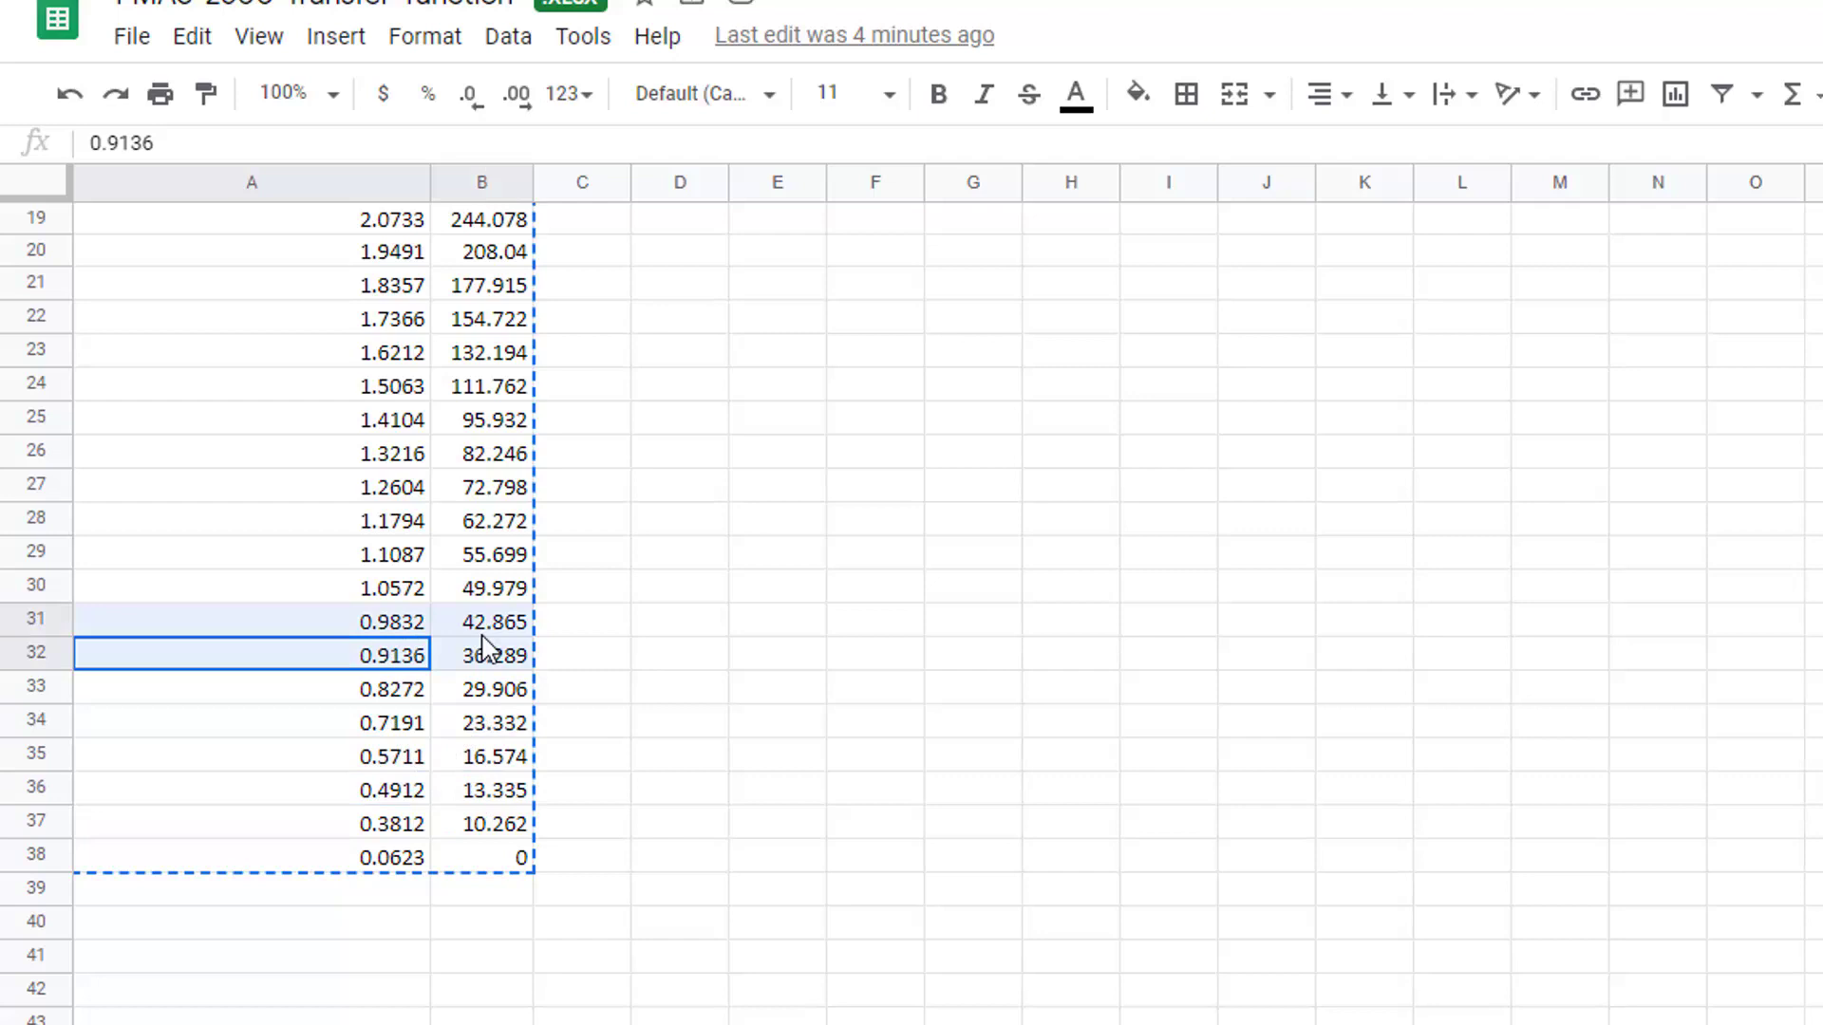
{"action": "left_click", "coordinate": [424, 588]}
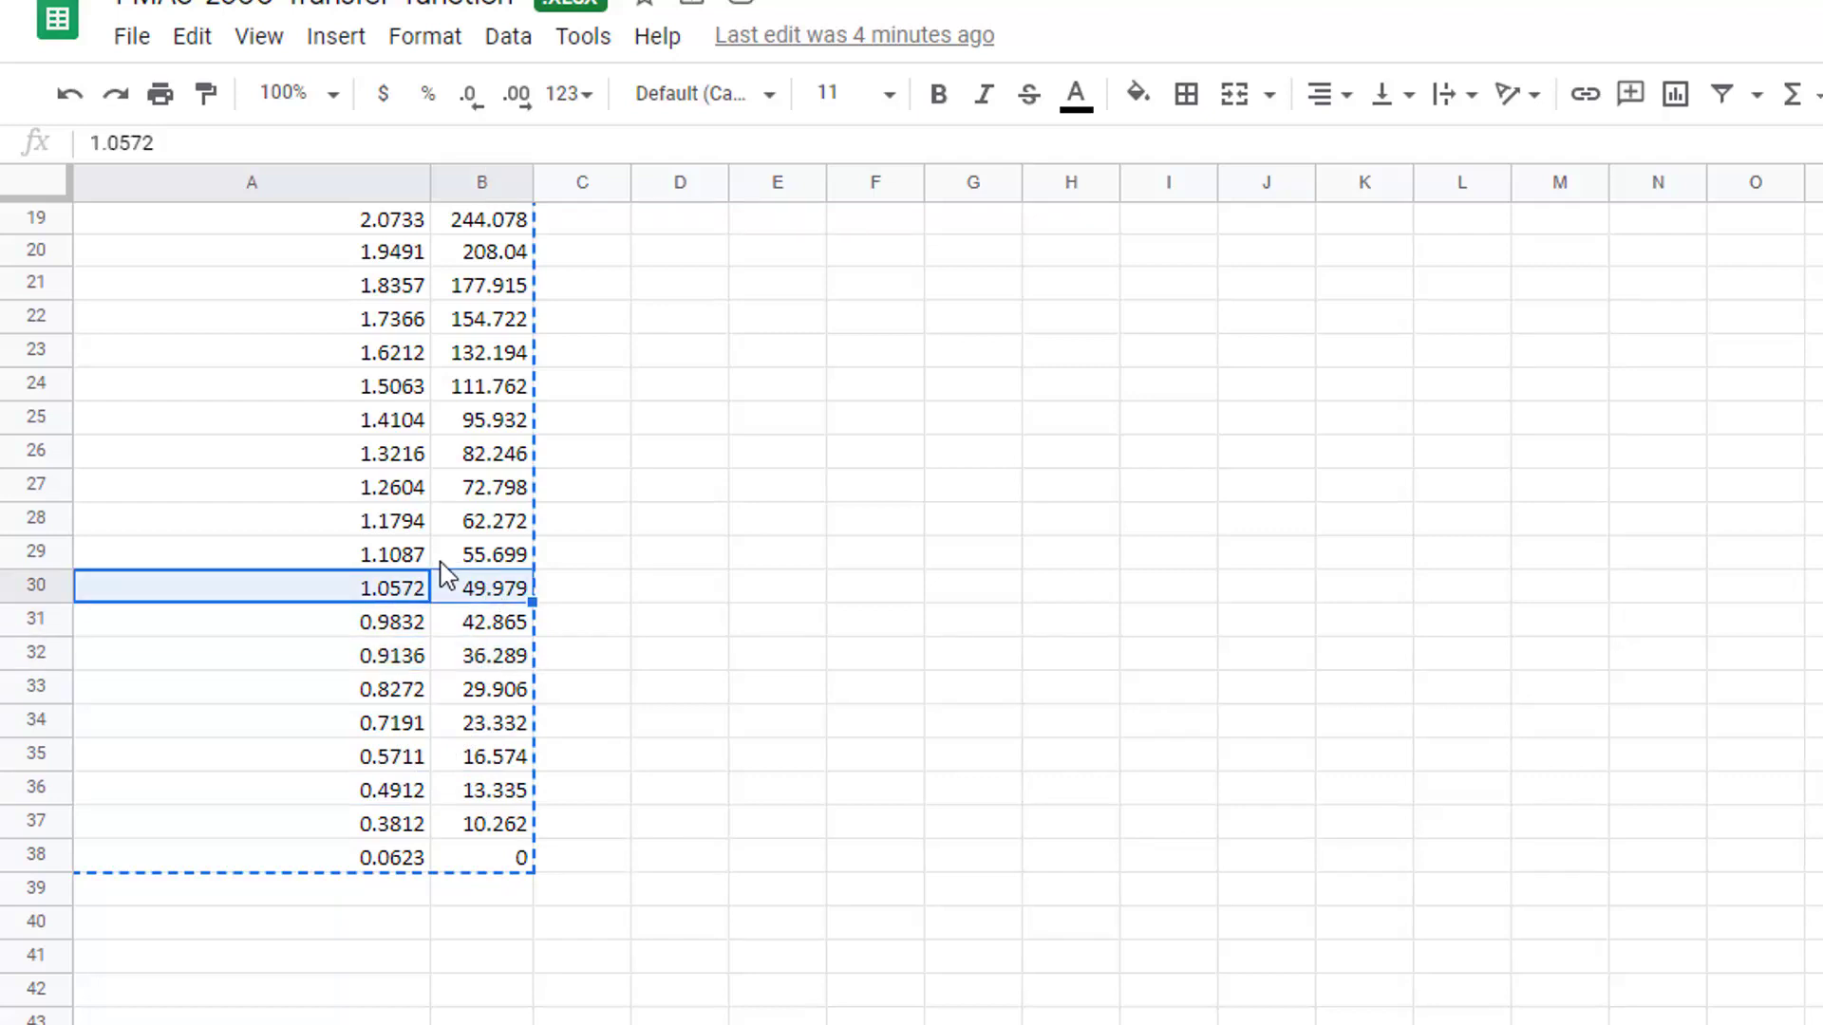
{"action": "left_click_drag", "start_coordinate": [320, 466], "coordinate": [525, 760]}
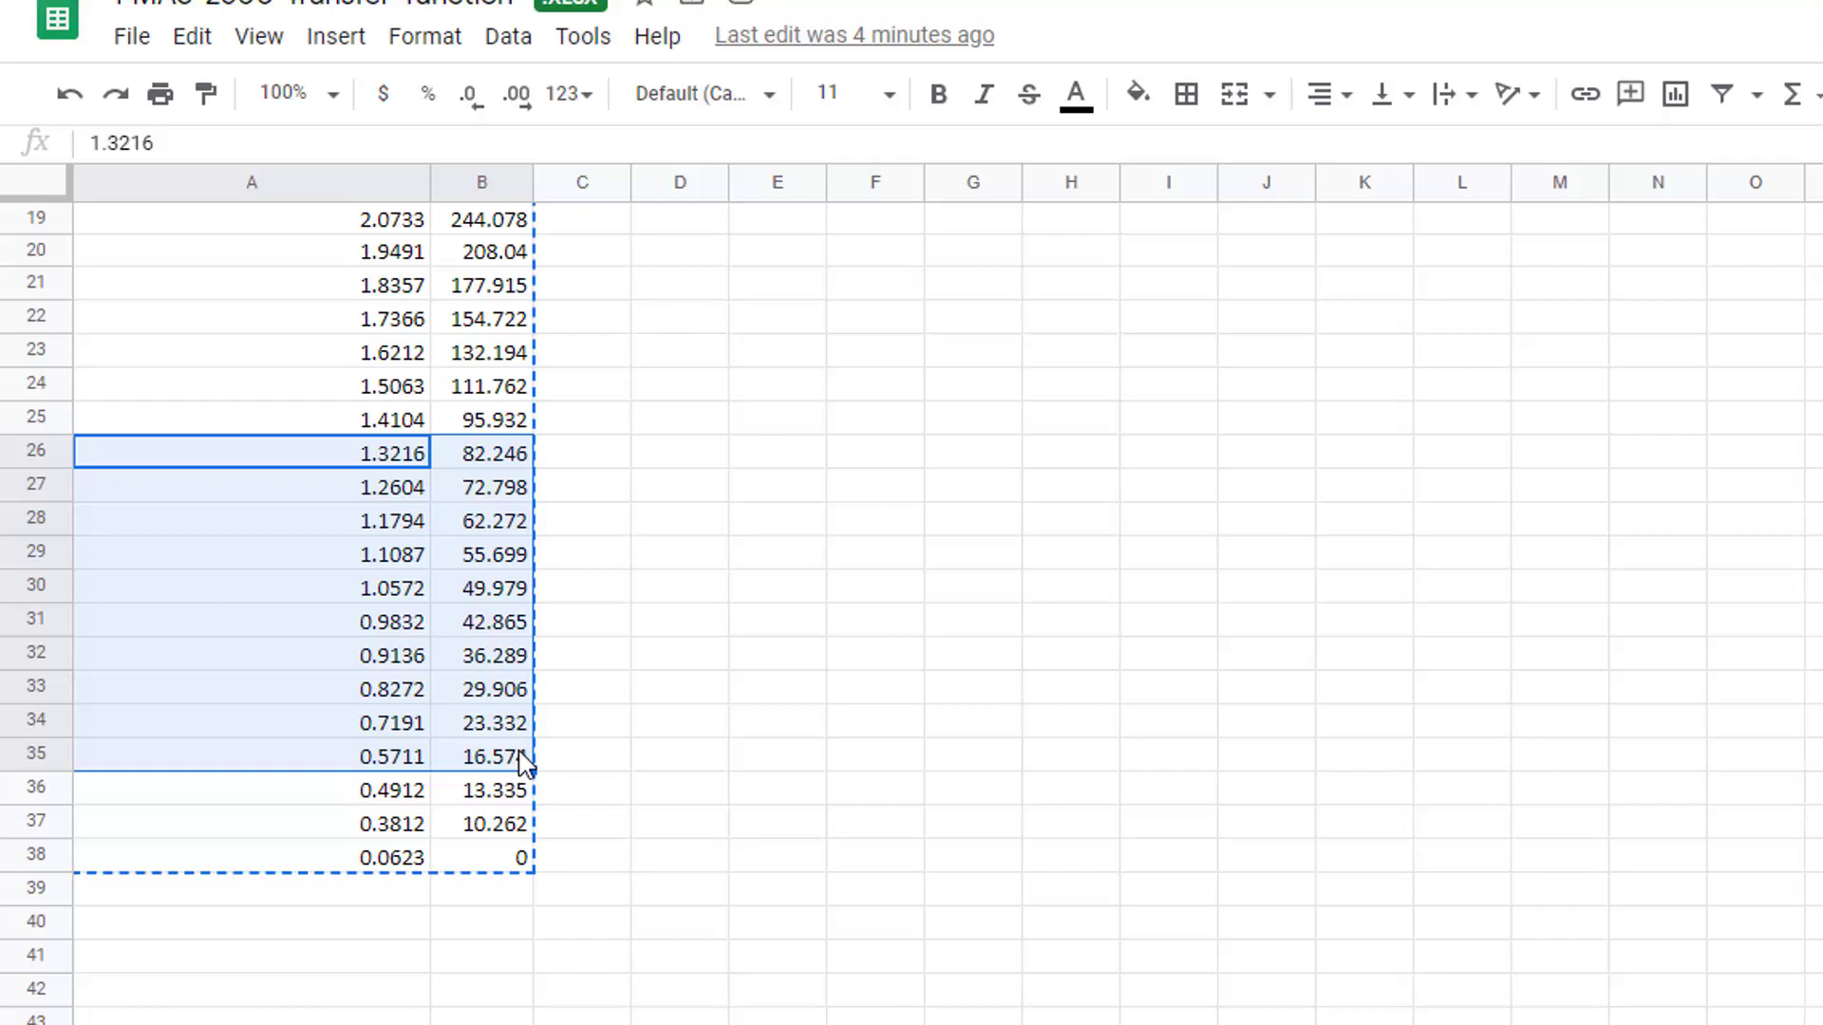
{"action": "left_click", "coordinate": [372, 596]}
{"action": "left_click", "coordinate": [373, 630]}
{"action": "left_click", "coordinate": [373, 665]}
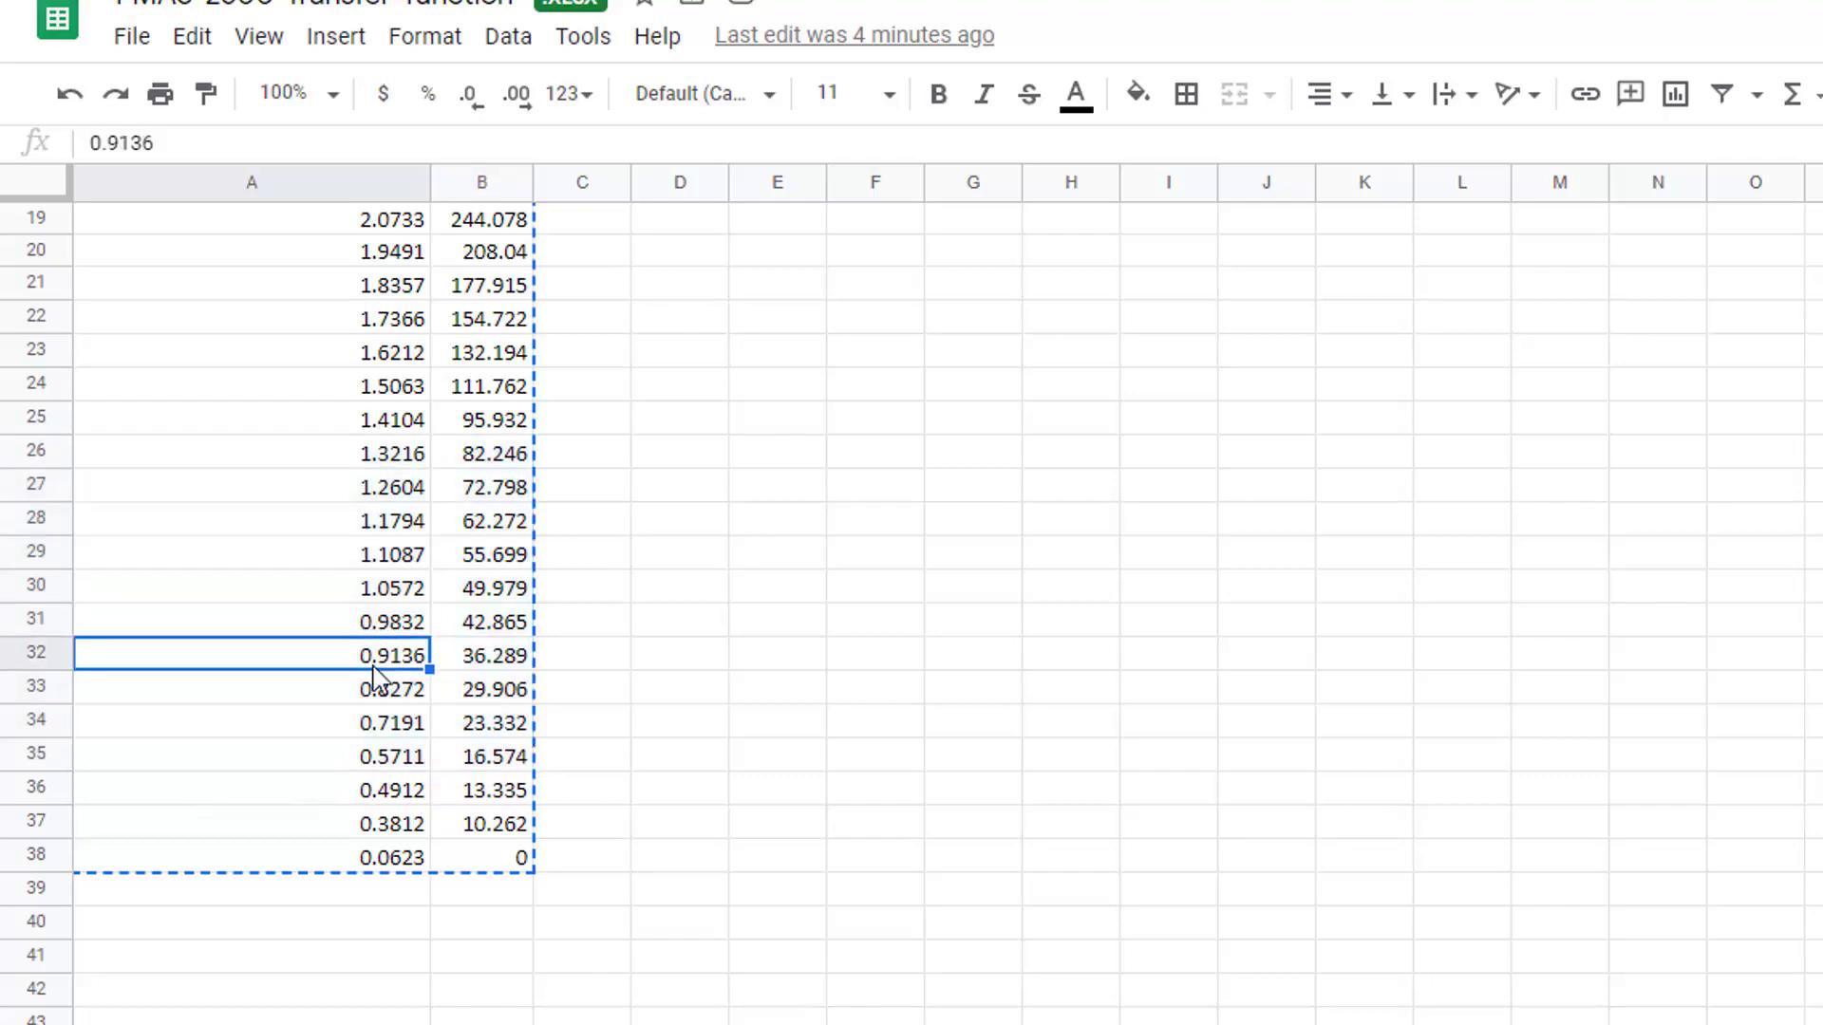
{"action": "left_click", "coordinate": [380, 723]}
{"action": "left_click", "coordinate": [378, 662]}
{"action": "key", "text": "Down"}
{"action": "key", "text": "Up"}
{"action": "key", "text": "Up"}
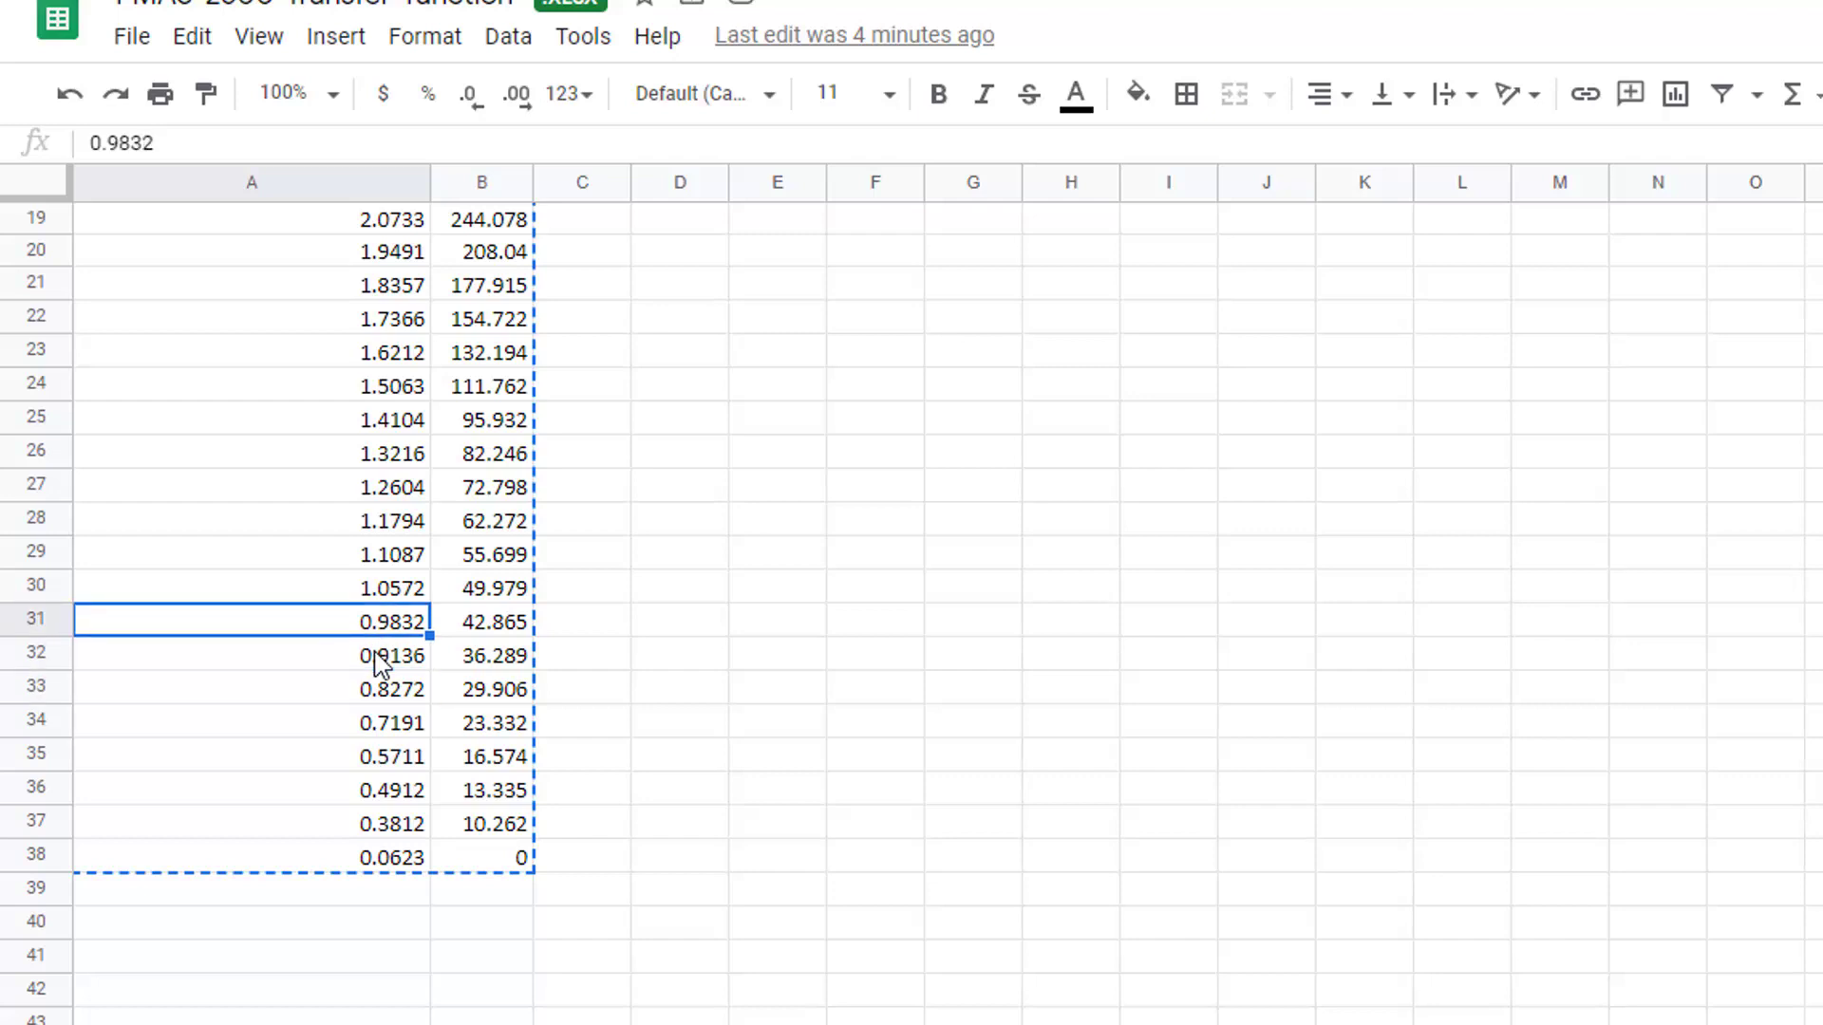
{"action": "key", "text": "Down"}
{"action": "key", "text": "Down"}
{"action": "key", "text": "Down"}
{"action": "key", "text": "Down"}
{"action": "key", "text": "Down"}
{"action": "key", "text": "Up"}
{"action": "key", "text": "Up"}
{"action": "key", "text": "Up"}
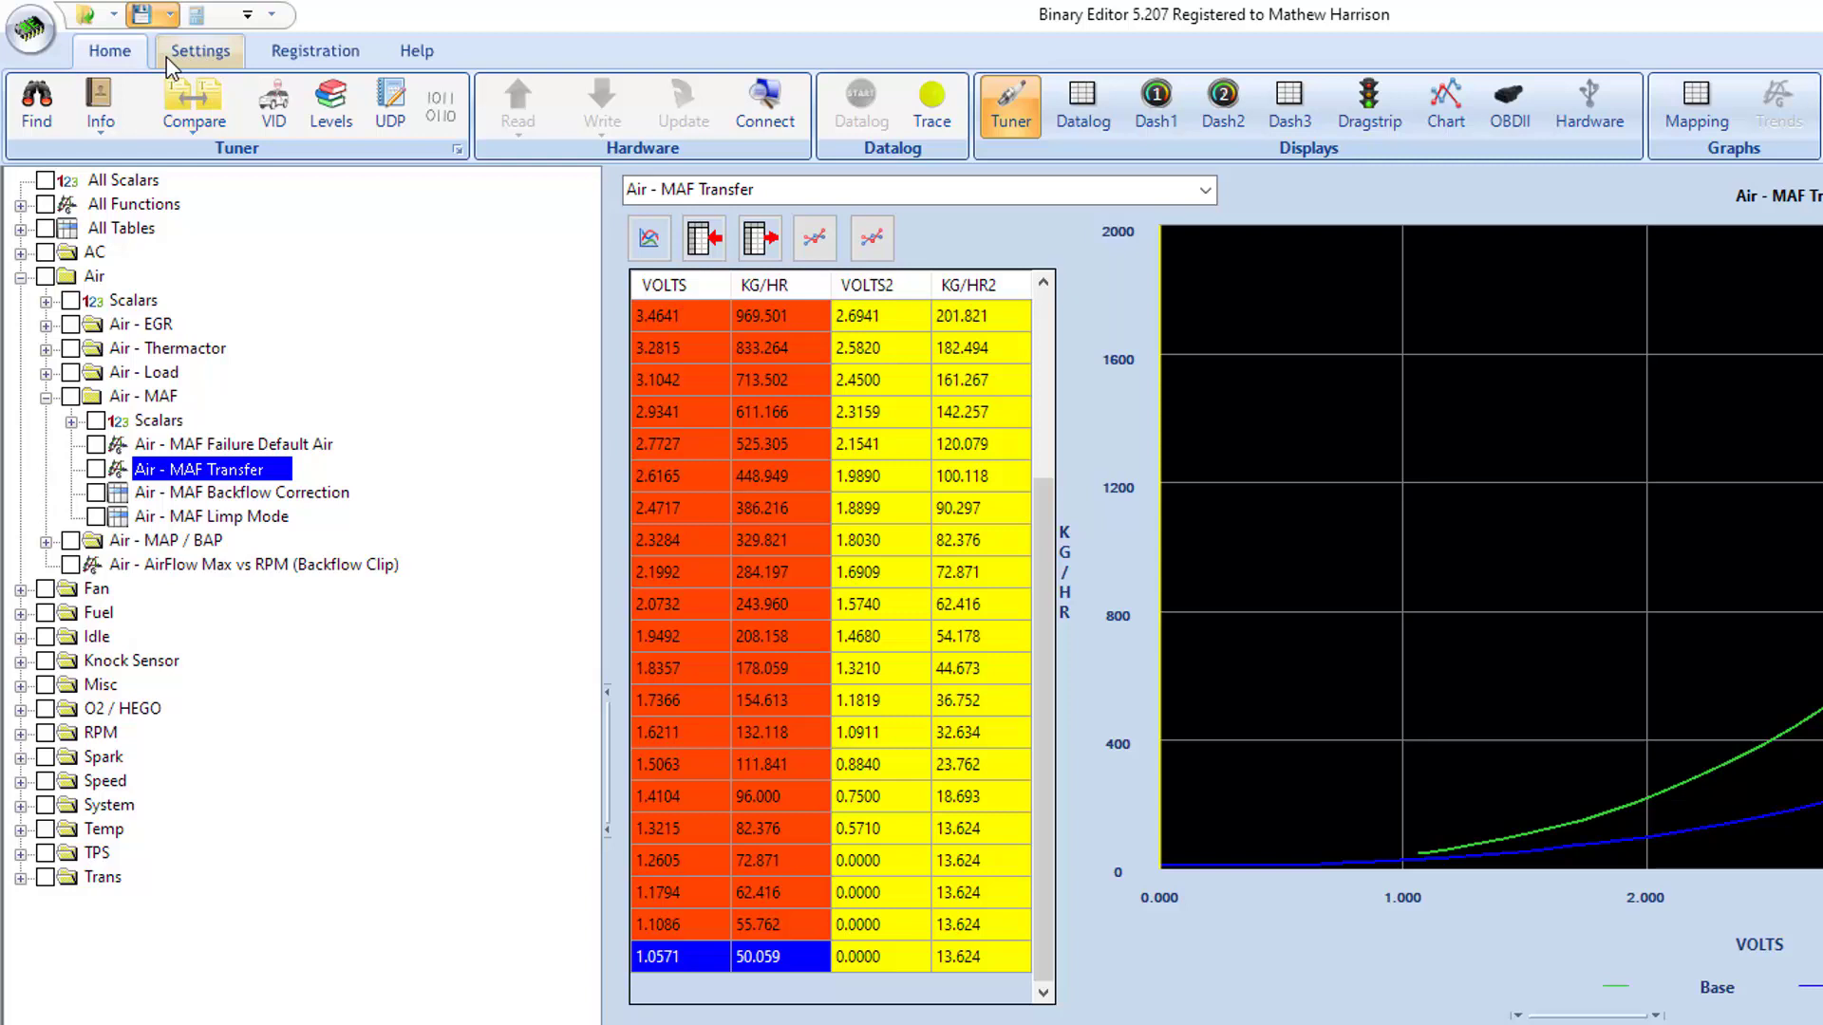
- Switch back to Binary Editor and open the MAF Fitting Tool
{"action": "left_click", "coordinate": [194, 54]}
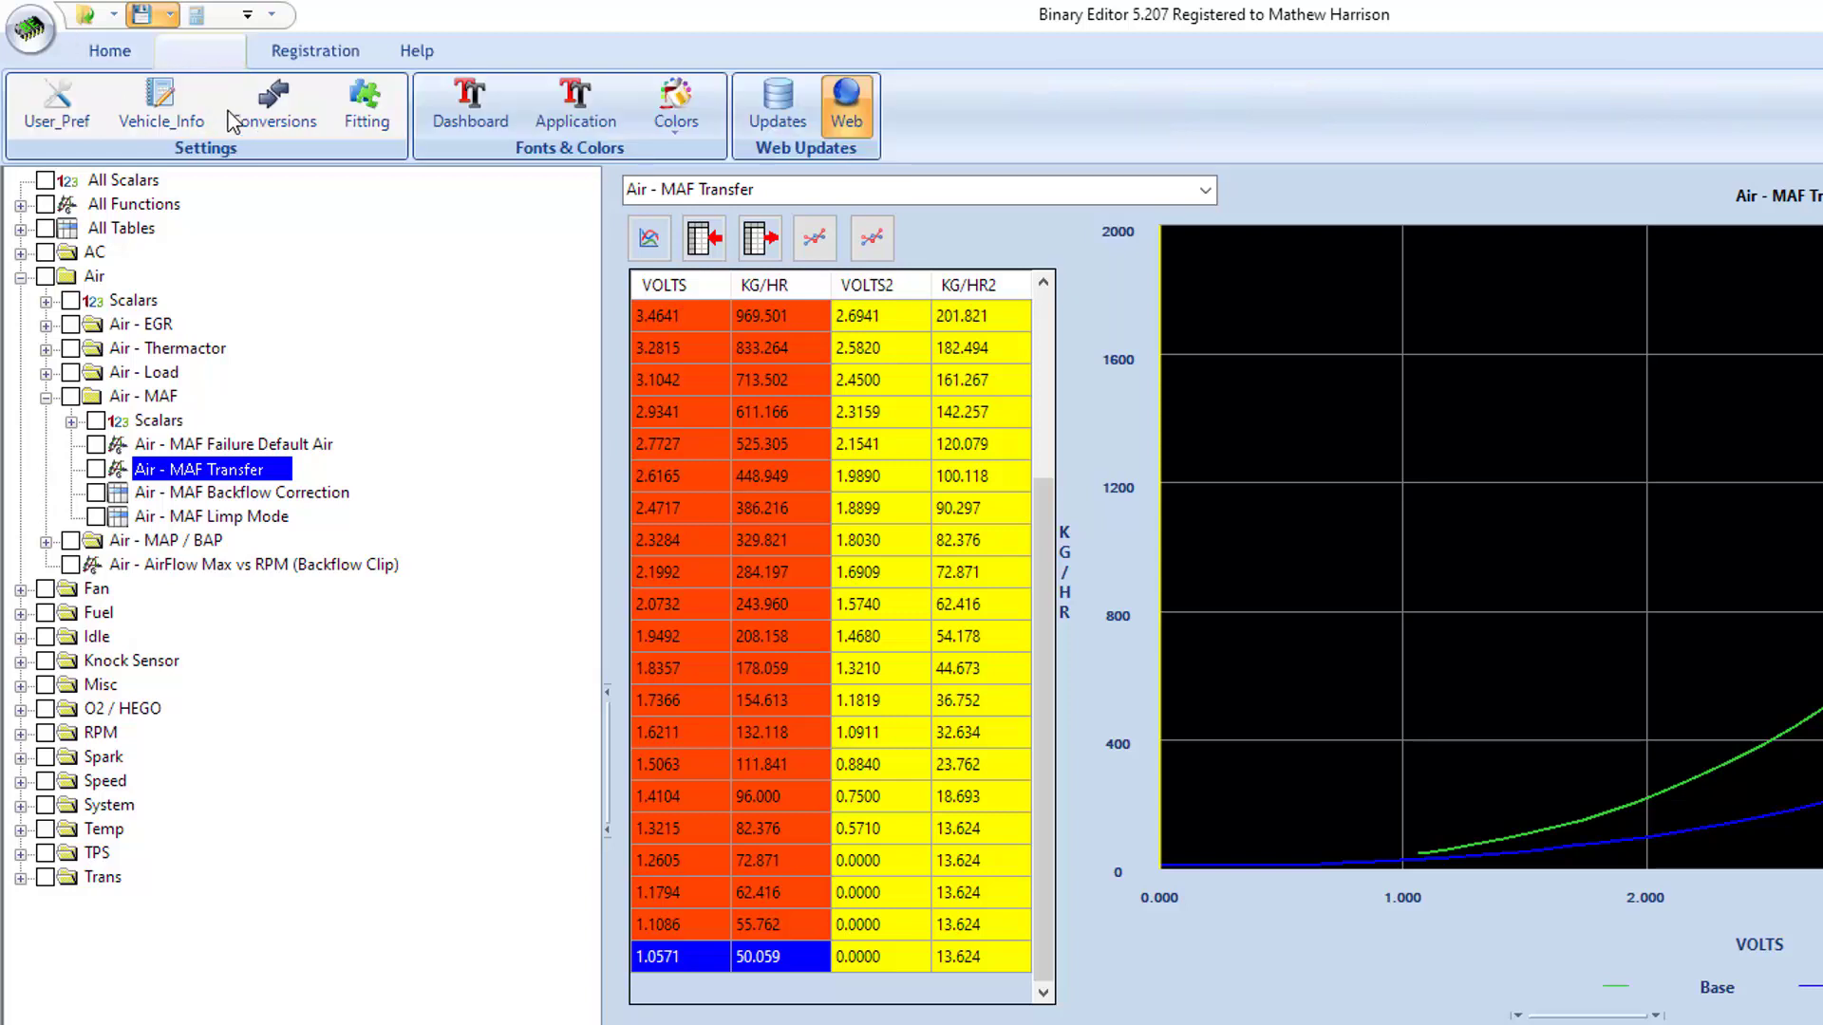
{"action": "left_click", "coordinate": [364, 106]}
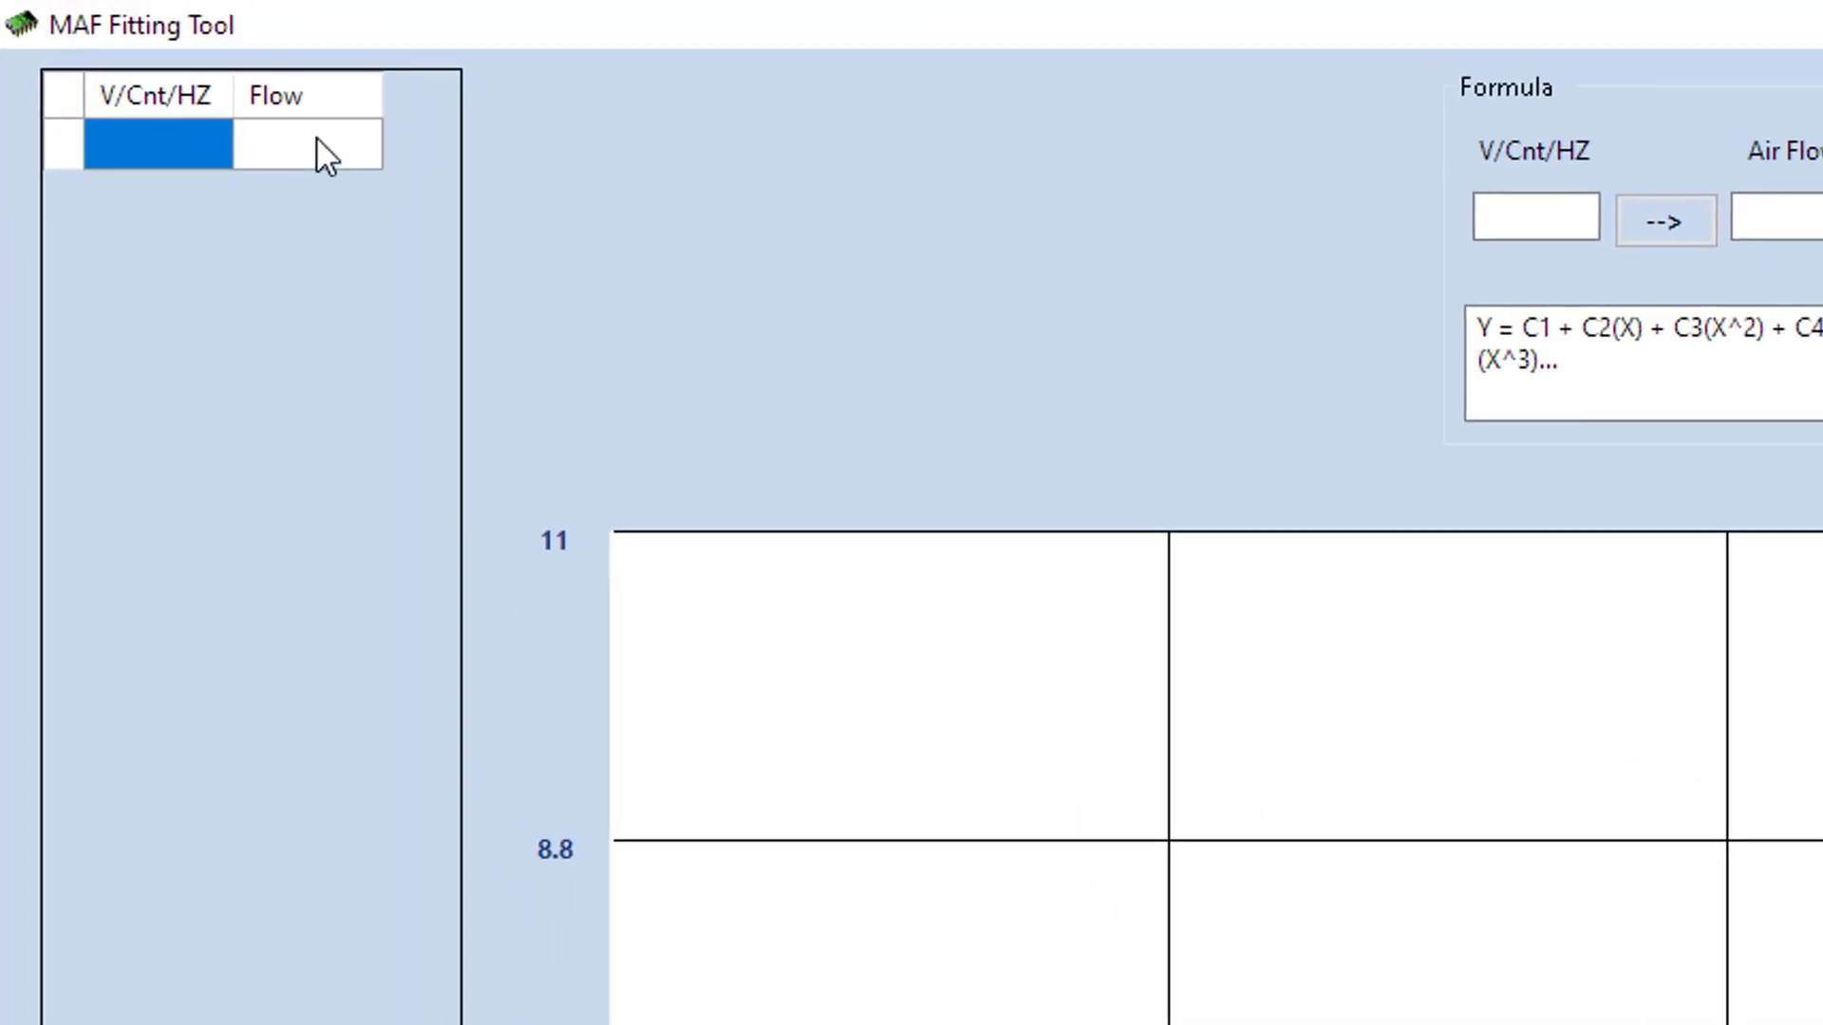
- Copy the PMAS 2600 voltage and flow values in A2:B38 of the Google Sheets spreadsheet and paste them into the MAF Fitting Tool's input table
{"action": "type", "text": "3094.484\t0"}
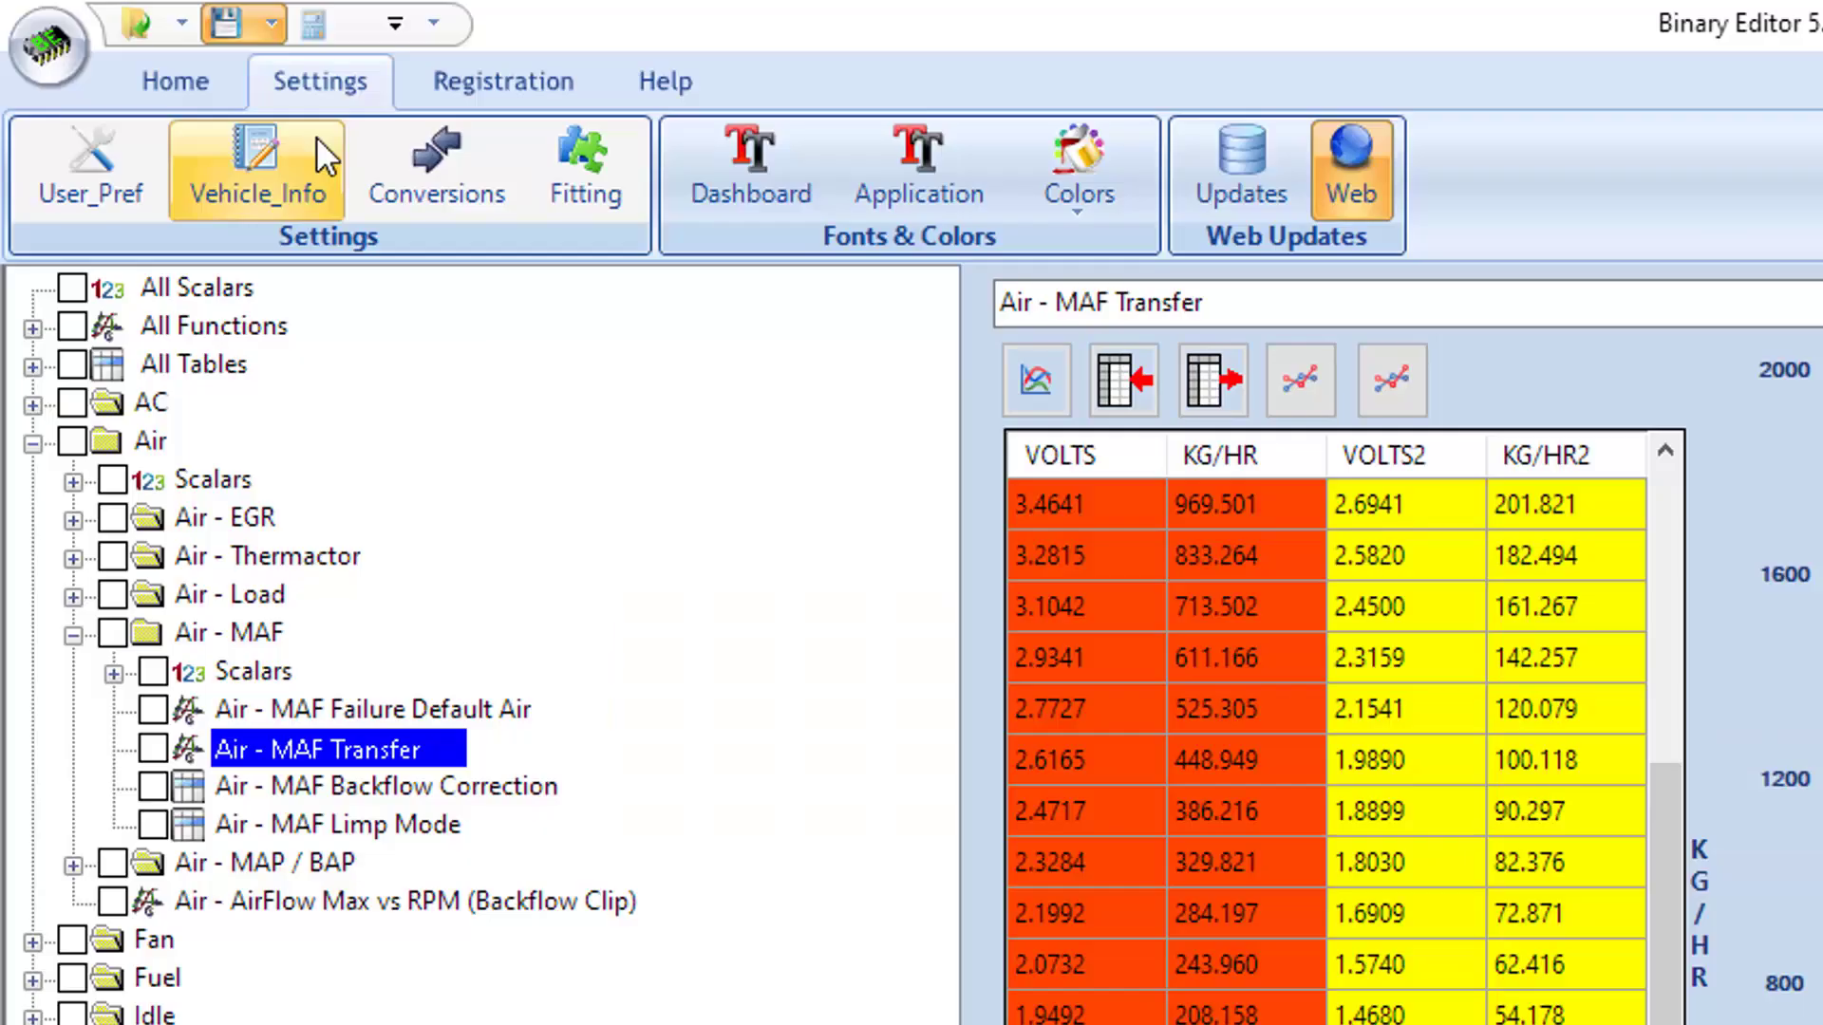
{"action": "key", "text": "alt+Tab"}
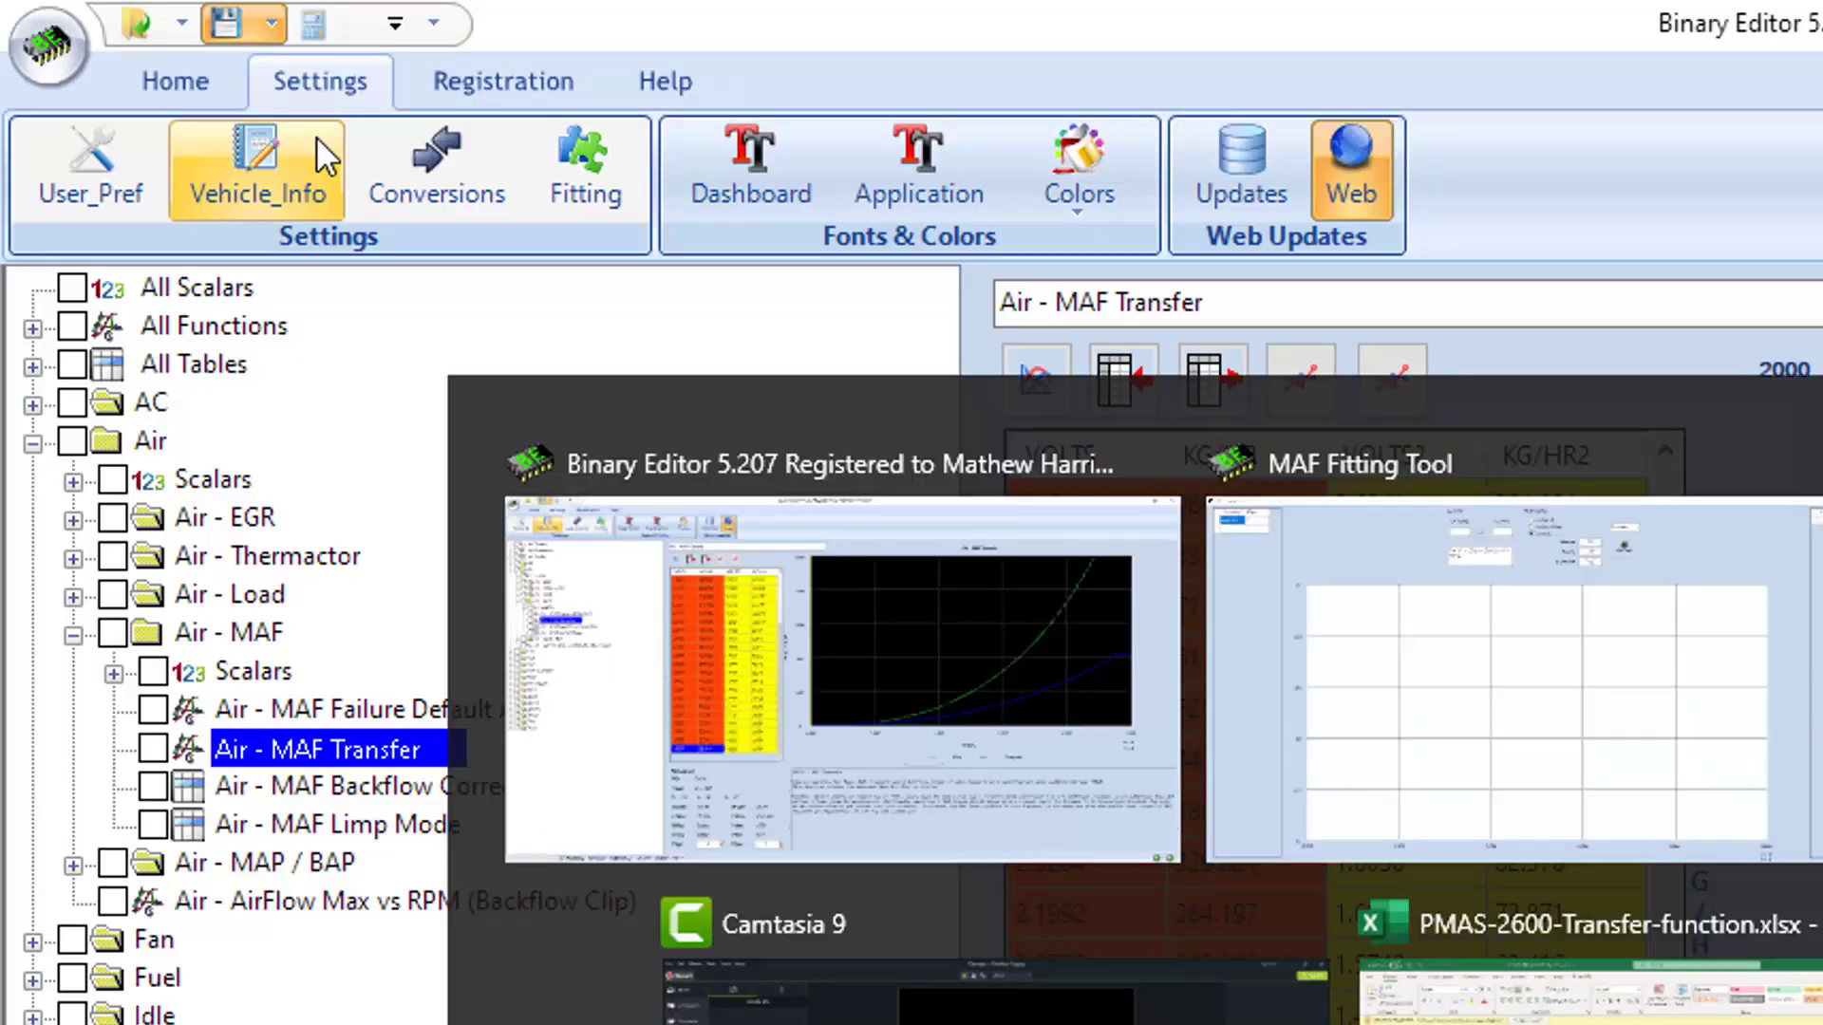
{"action": "key", "text": "Tab"}
{"action": "key", "text": "Tab"}
{"action": "left_click_drag", "start_coordinate": [334, 1021], "coordinate": [344, 606]}
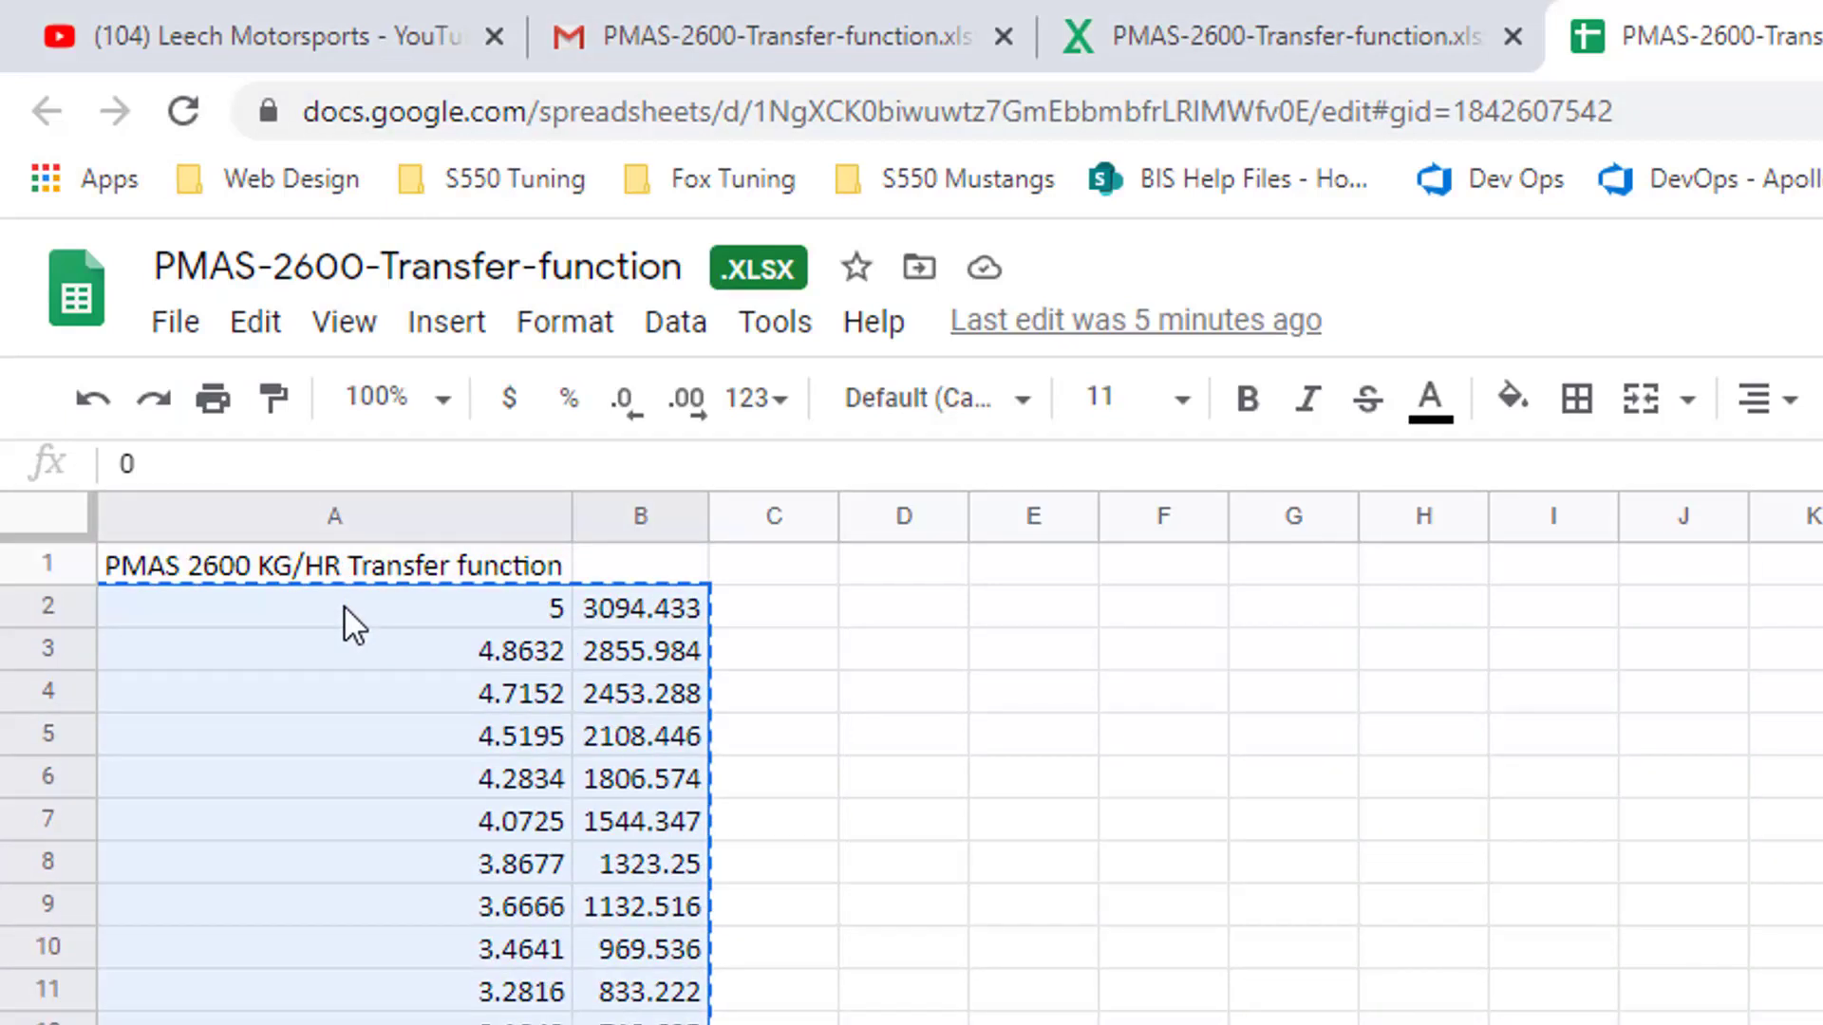
{"action": "right_click", "coordinate": [344, 605]}
{"action": "left_click", "coordinate": [435, 724]}
{"action": "key", "text": "alt+Tab"}
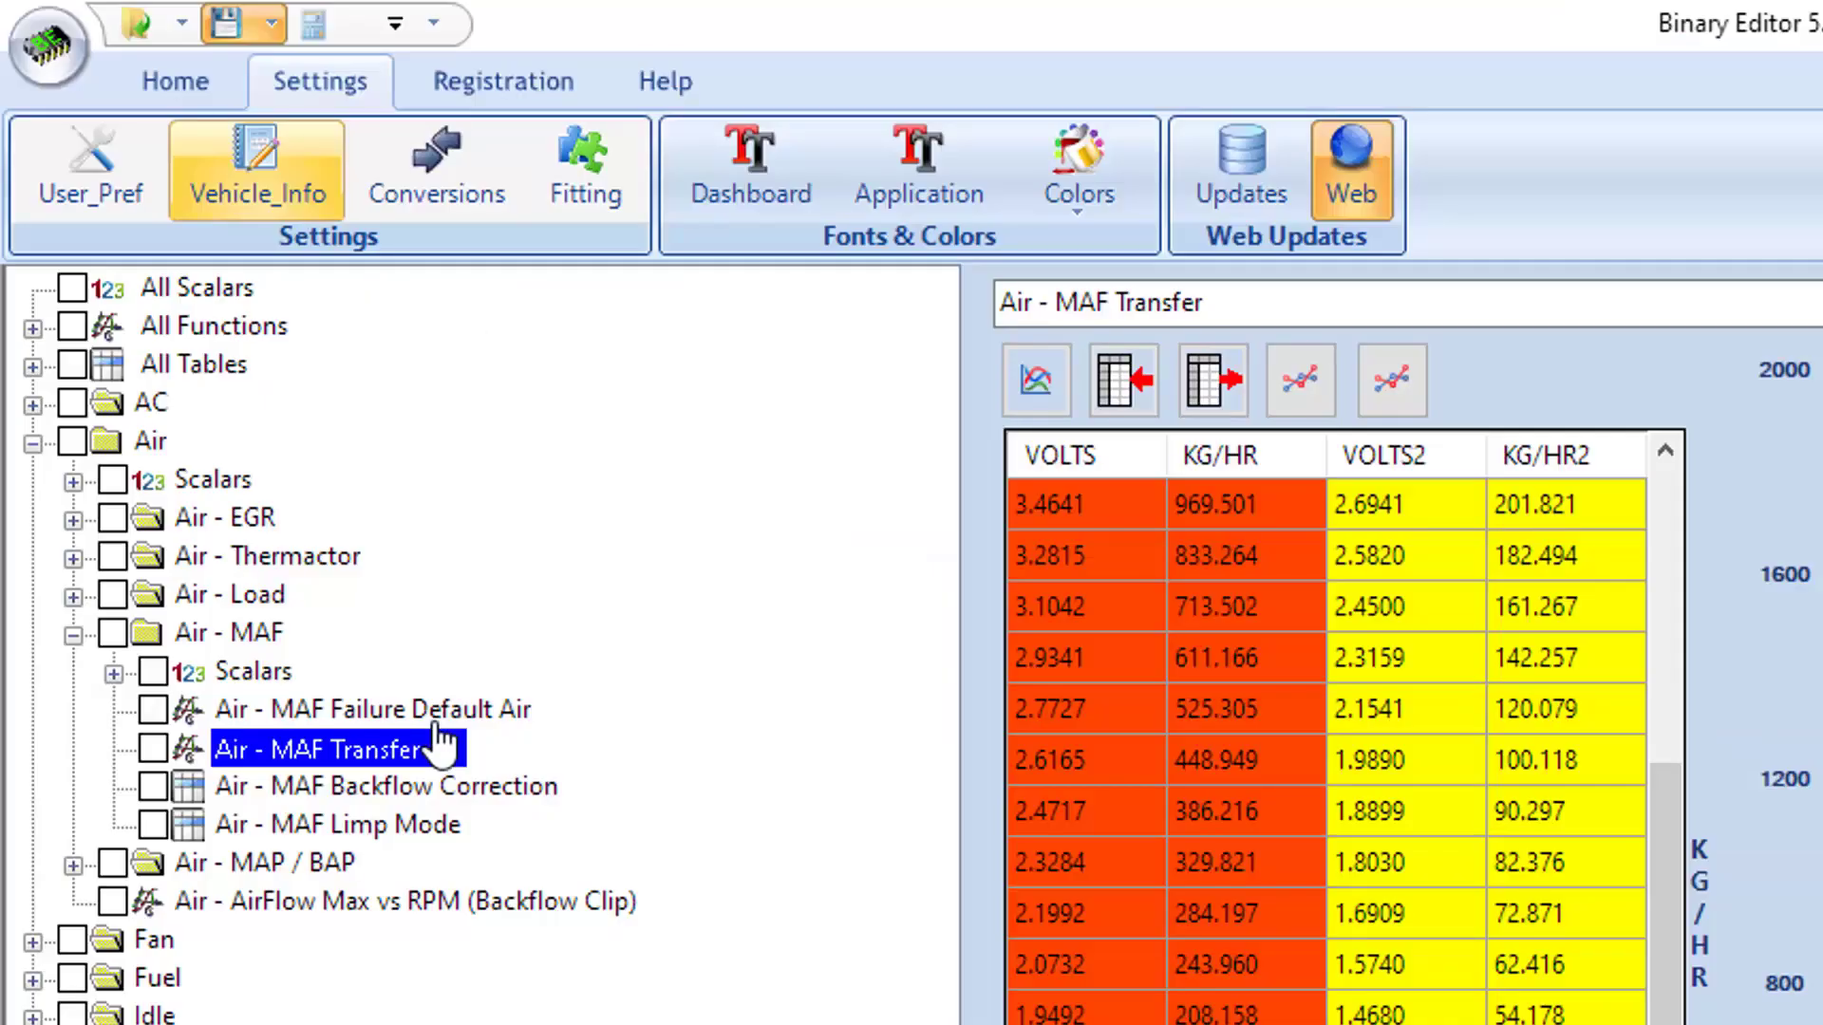
{"action": "left_click", "coordinate": [590, 190]}
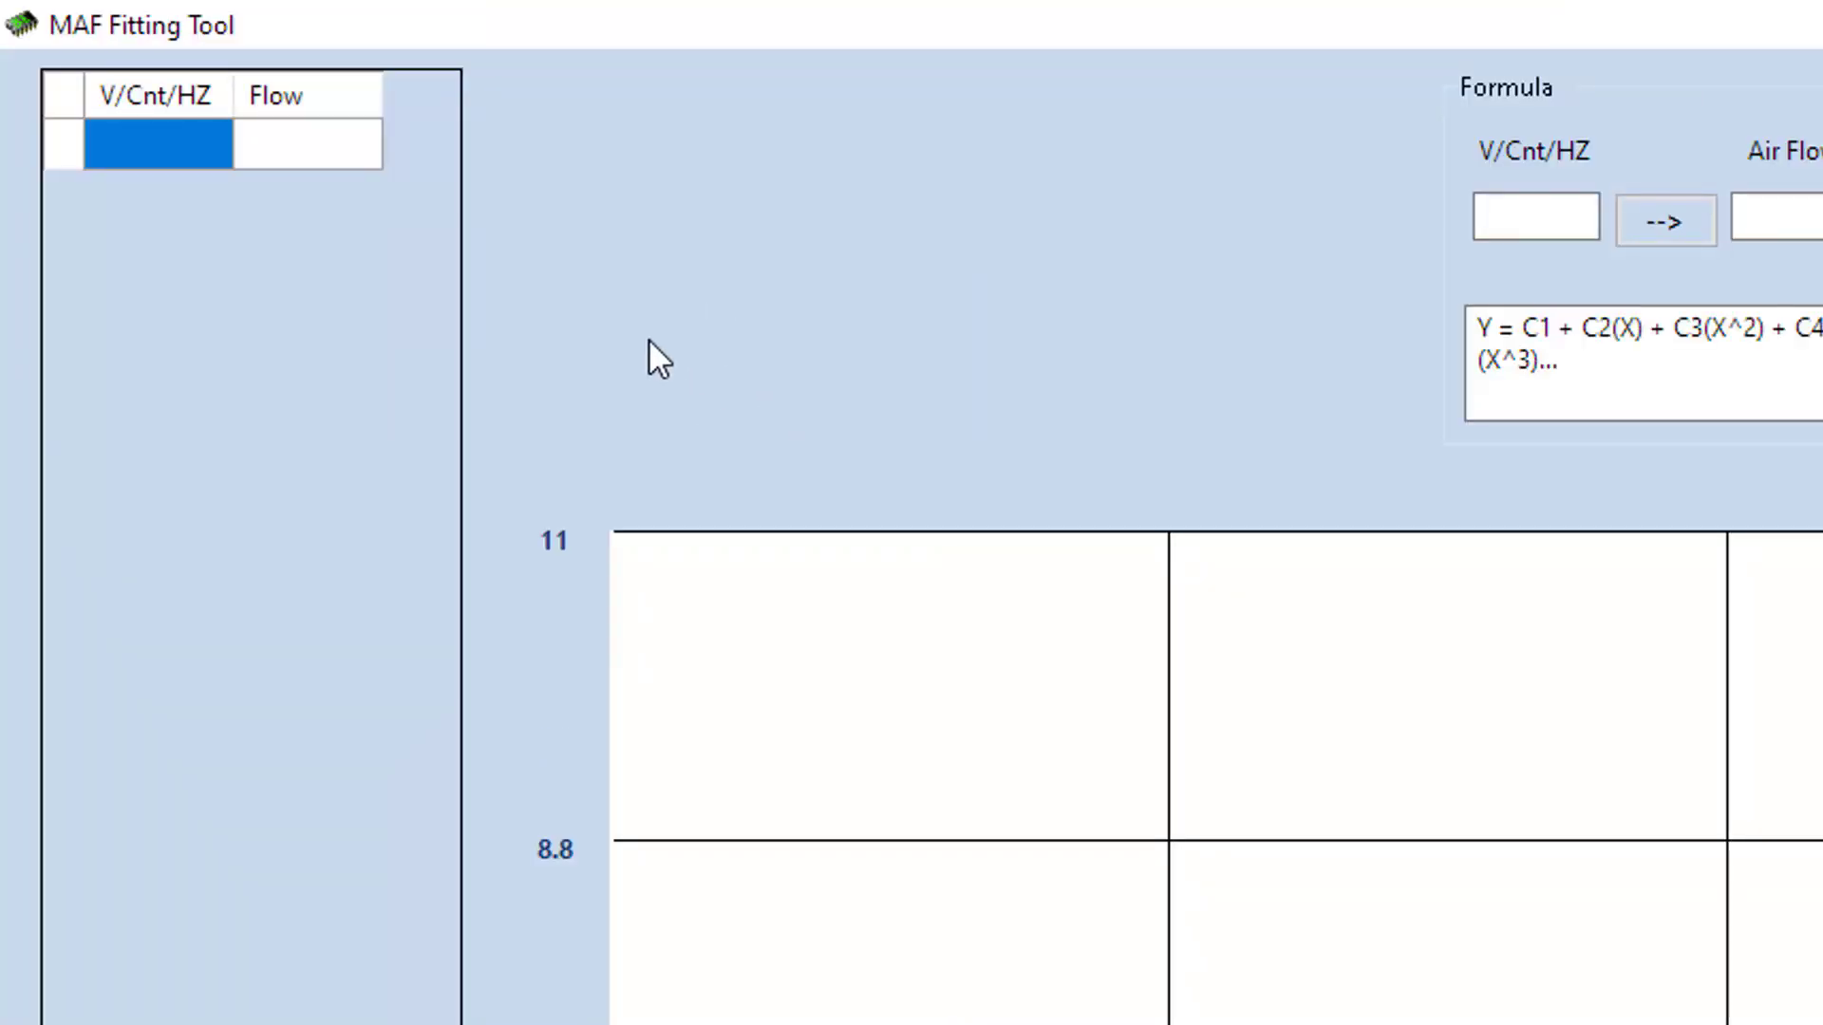
{"action": "key", "text": "ctrl+v"}
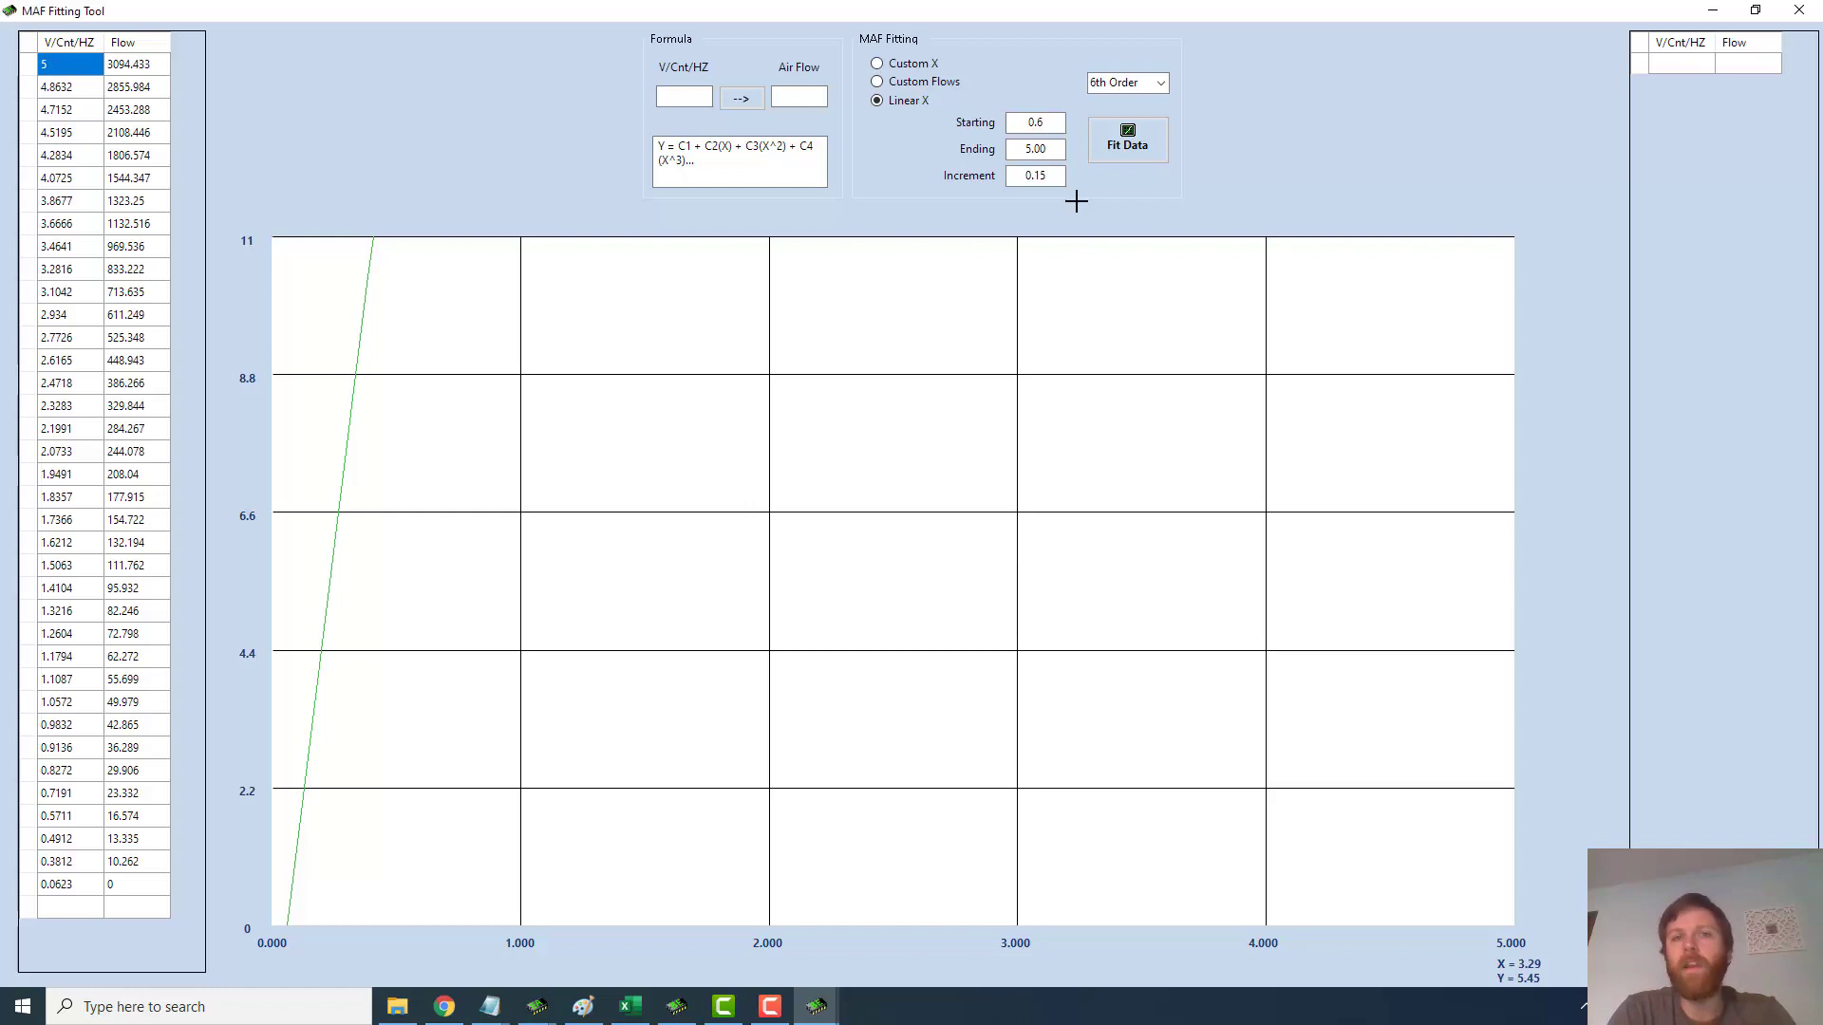
- Set the Linear X starting value to 0 and fit the data as 6th order up to 5.00 in increments of 0.15
{"action": "left_click", "coordinate": [1018, 121]}
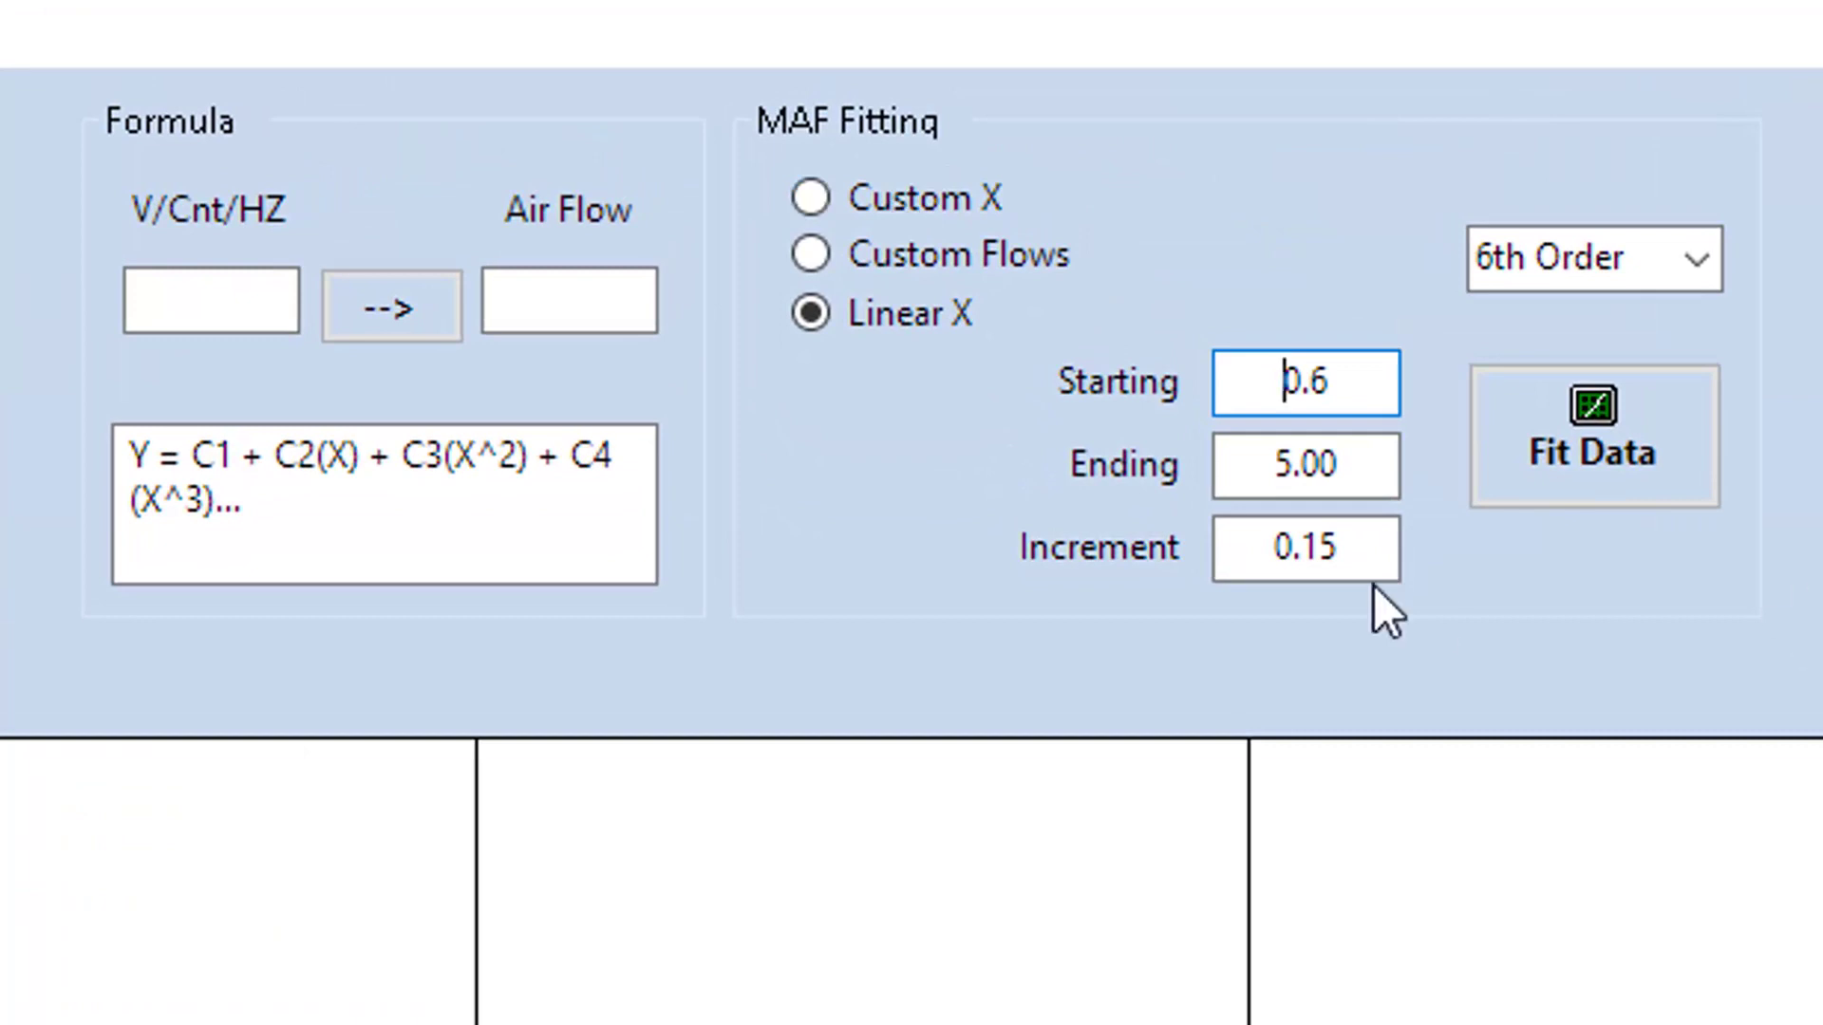
{"action": "left_click_drag", "start_coordinate": [1228, 379], "coordinate": [1452, 392]}
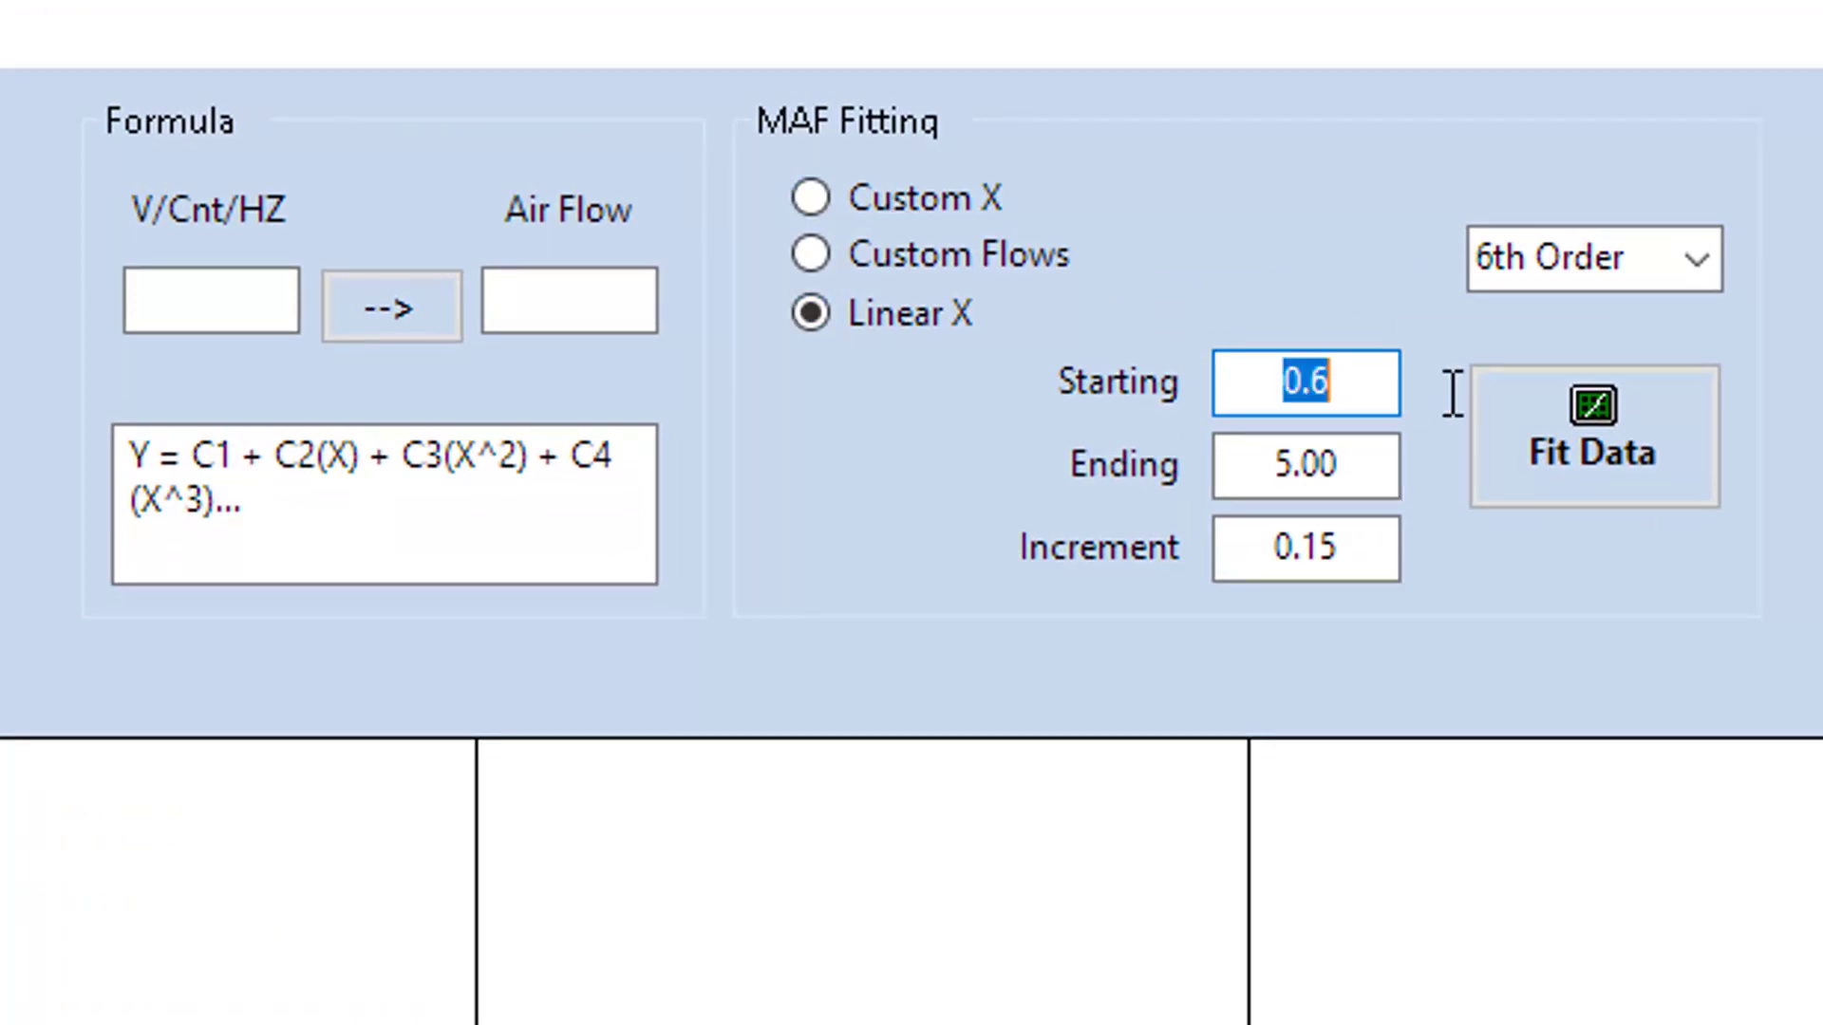
{"action": "type", "text": "0"}
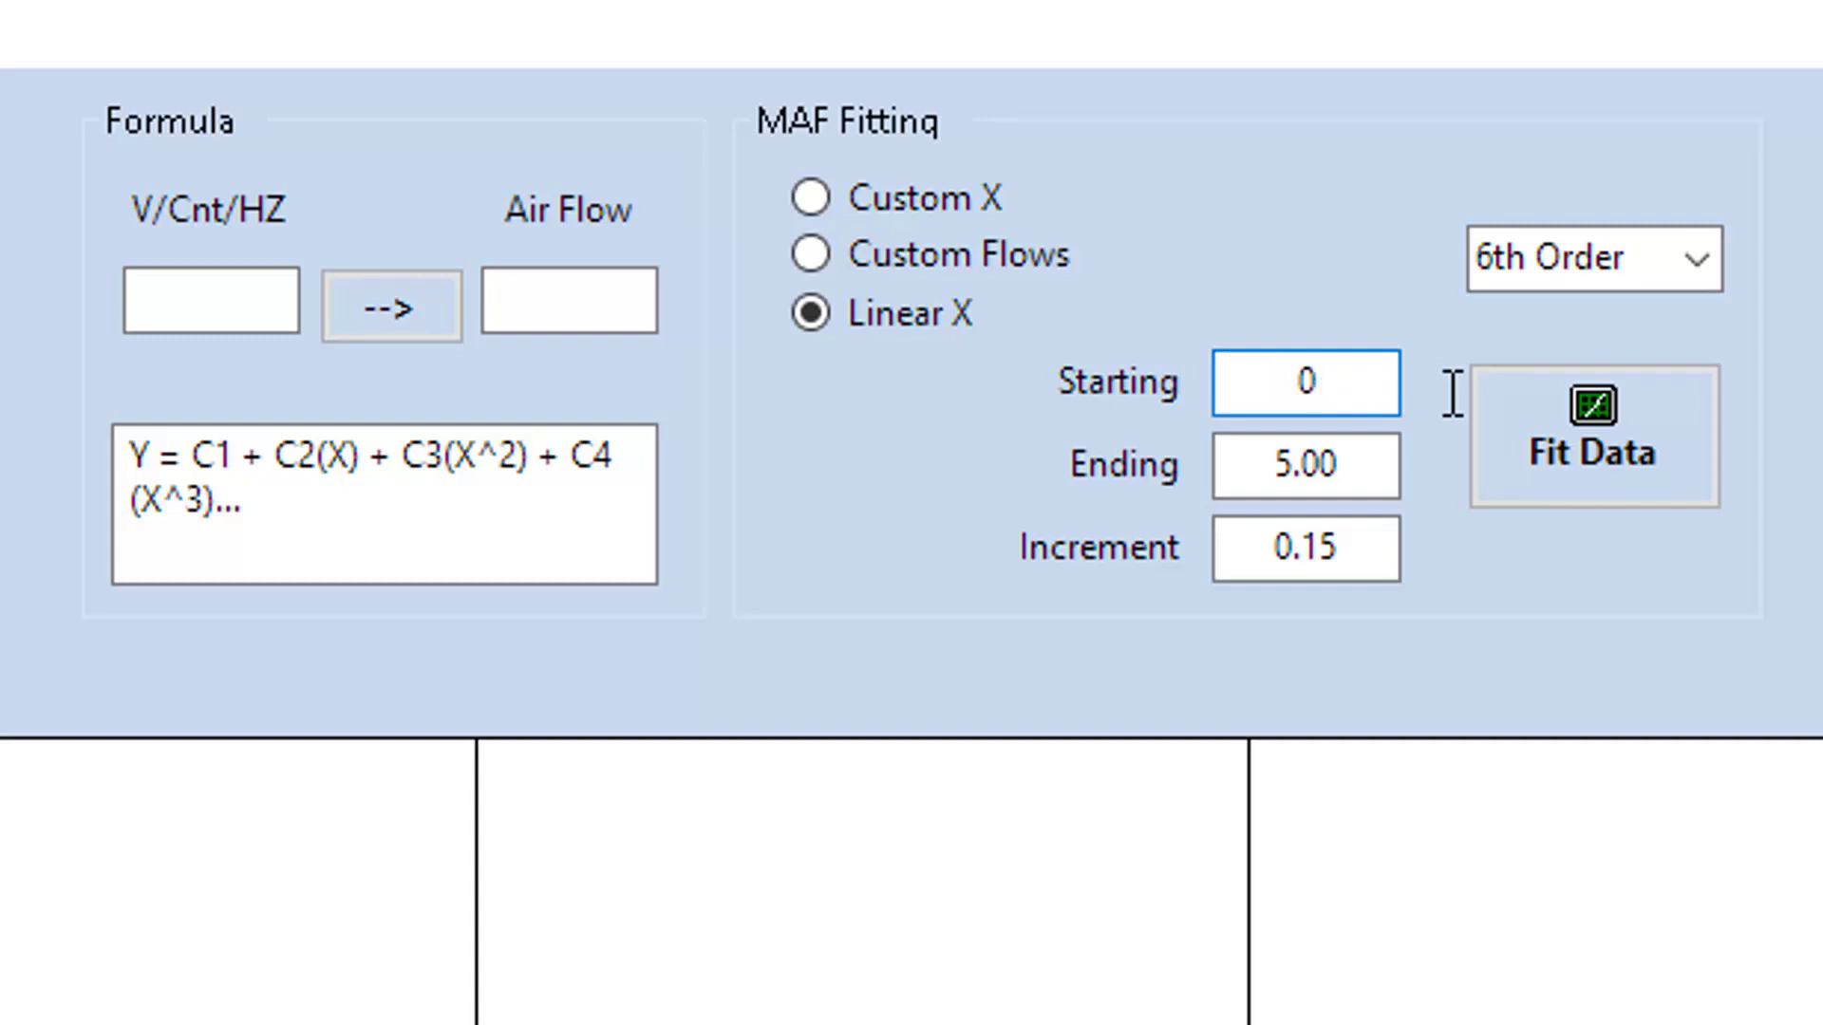
{"action": "left_click", "coordinate": [1369, 472]}
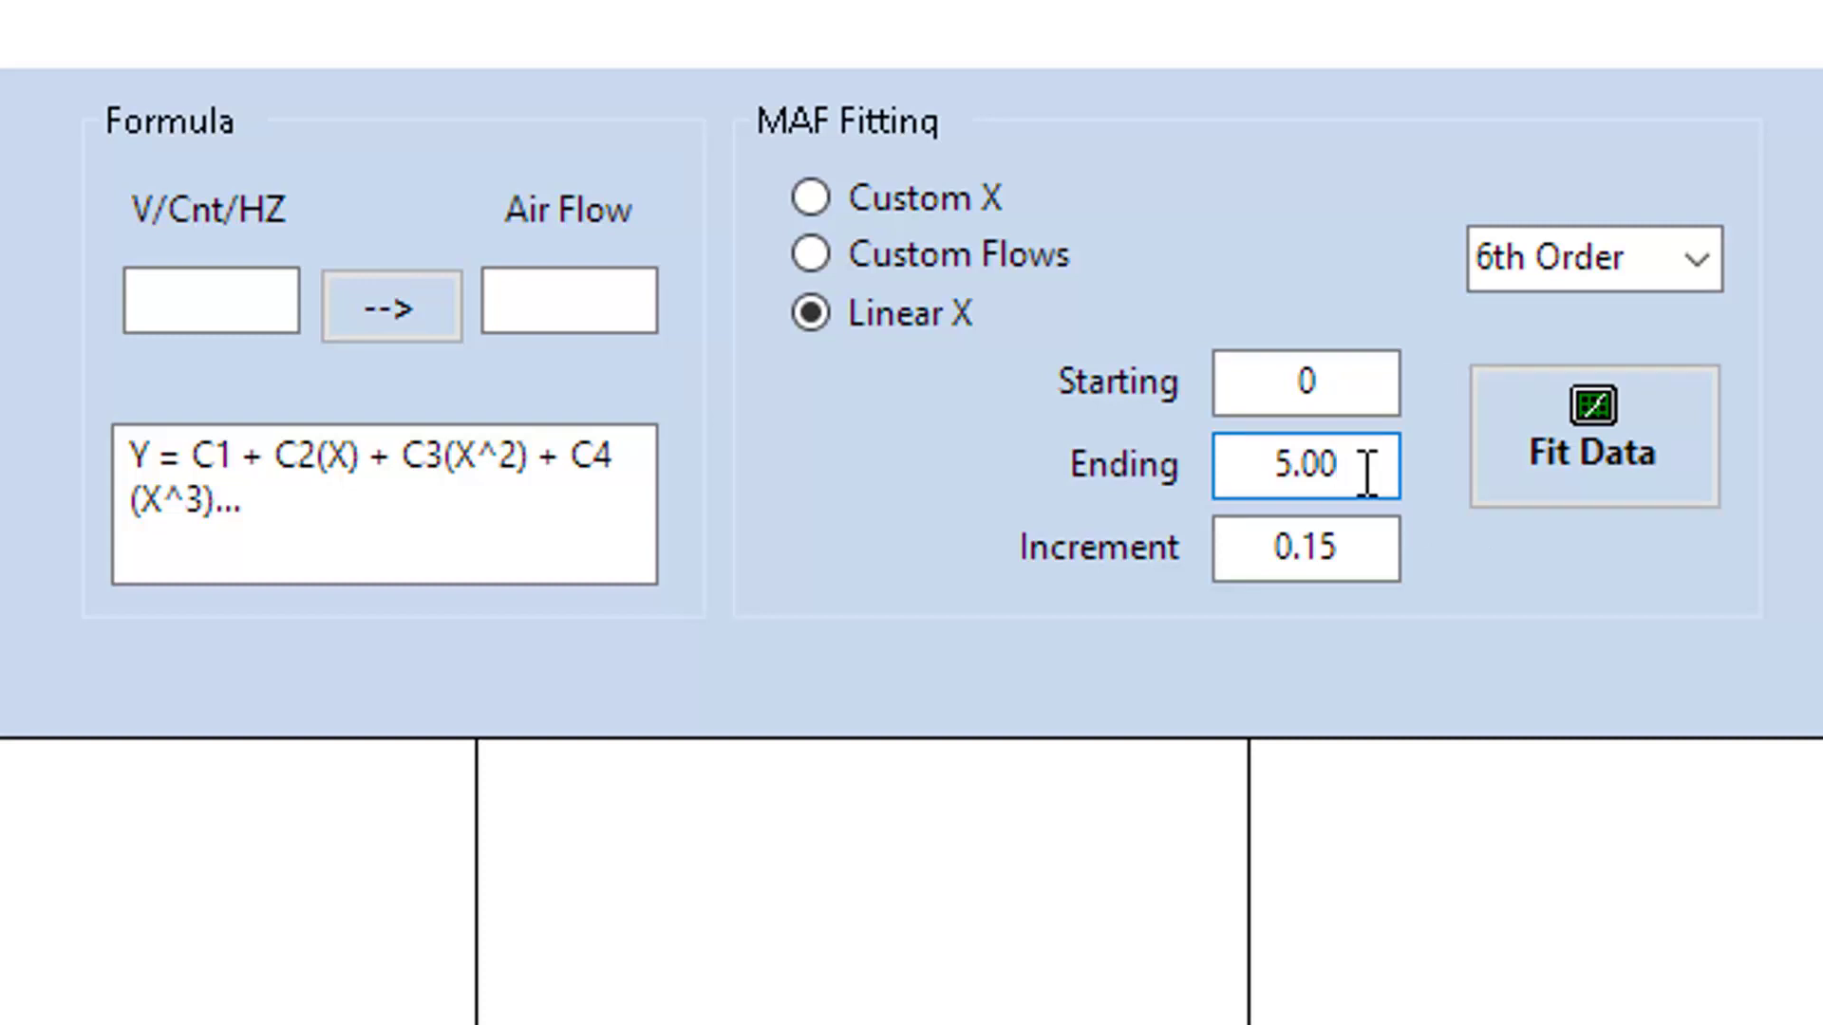
{"action": "left_click_drag", "start_coordinate": [1346, 548], "coordinate": [1268, 548]}
{"action": "left_click", "coordinate": [1336, 380]}
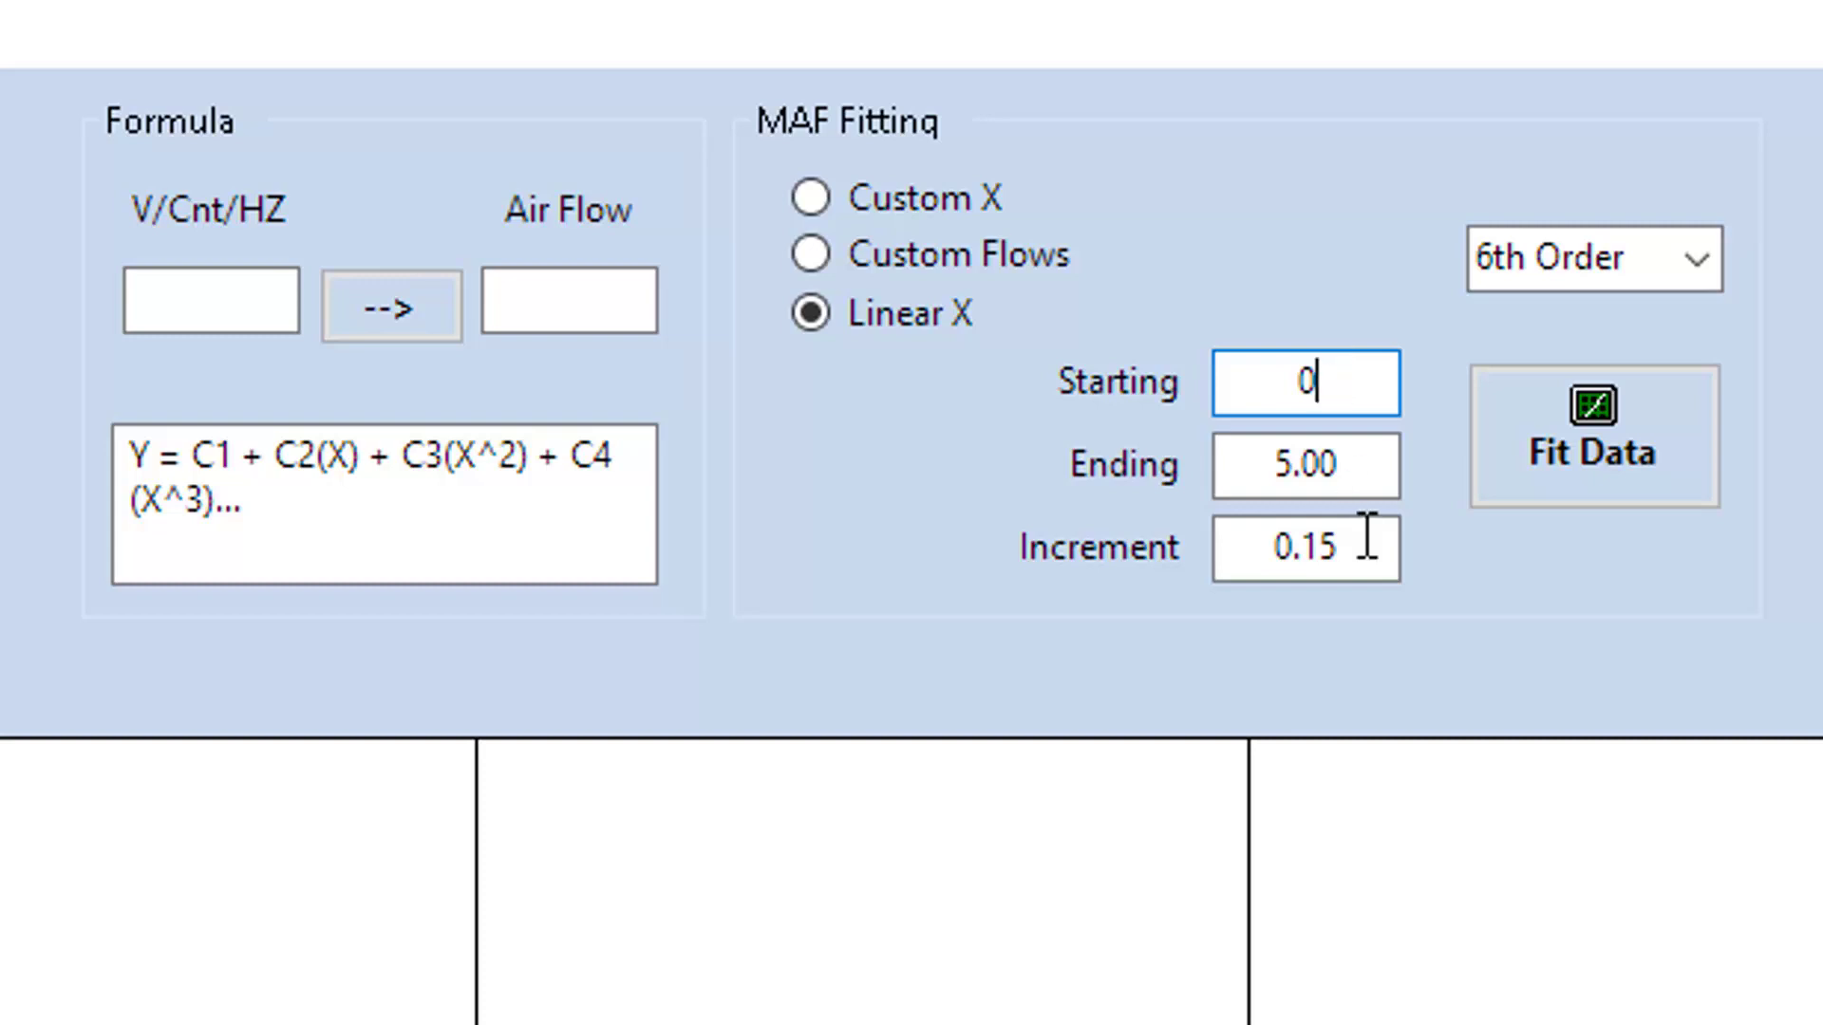
{"action": "left_click_drag", "start_coordinate": [1355, 561], "coordinate": [1262, 553]}
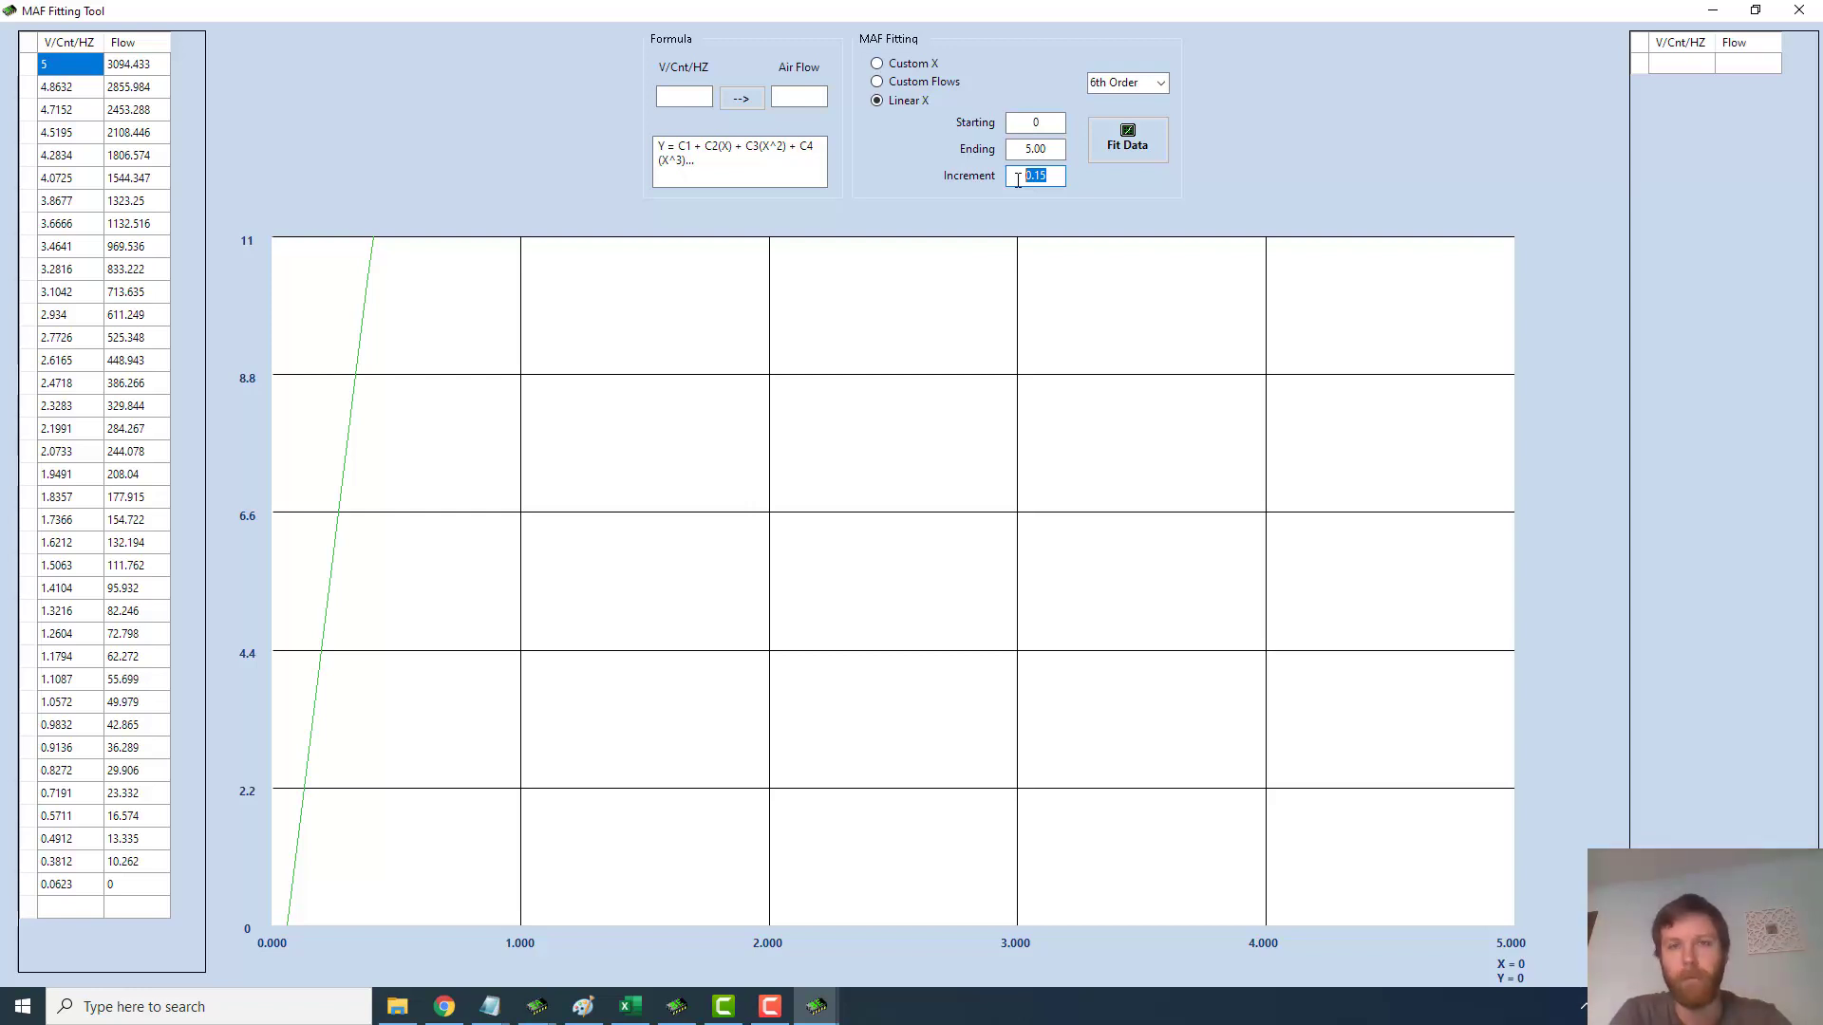
{"action": "left_click", "coordinate": [1128, 149]}
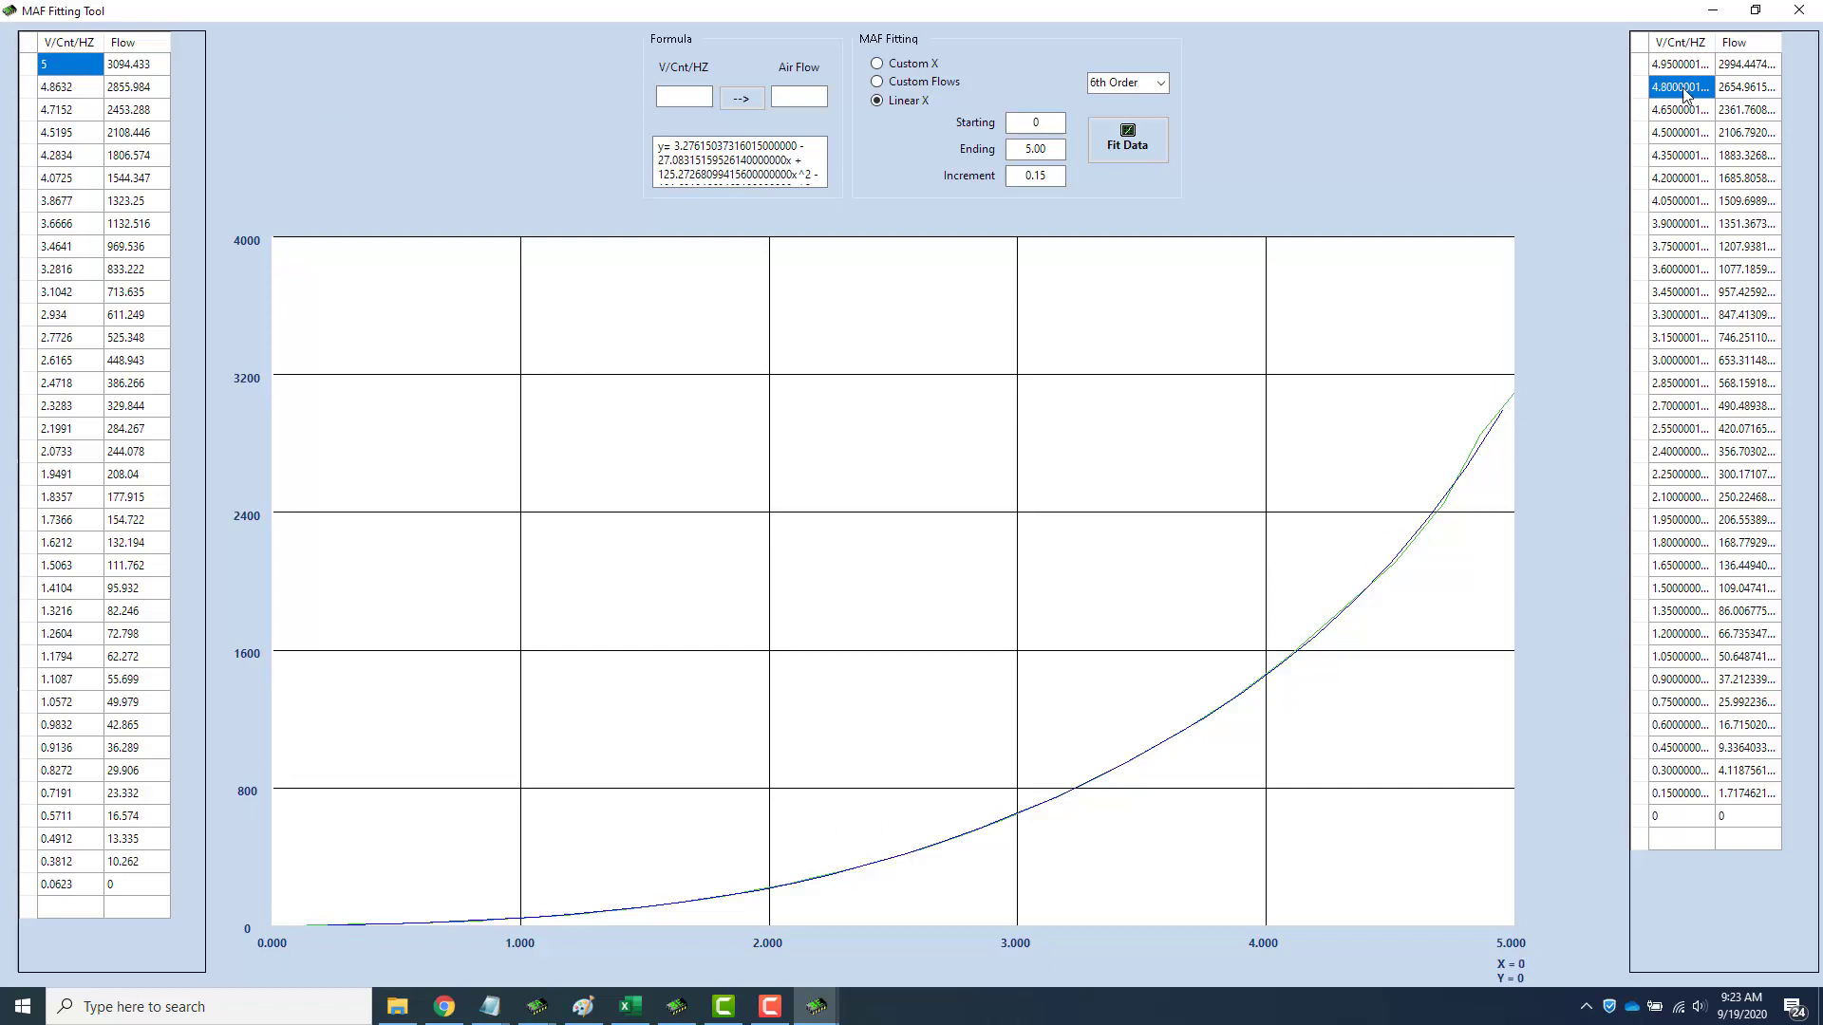
- Select all the fitted V/Cnt/HZ and Flow rows from 4.95 down to 0 to review the full output
{"action": "left_click_drag", "start_coordinate": [1685, 67], "coordinate": [1771, 68]}
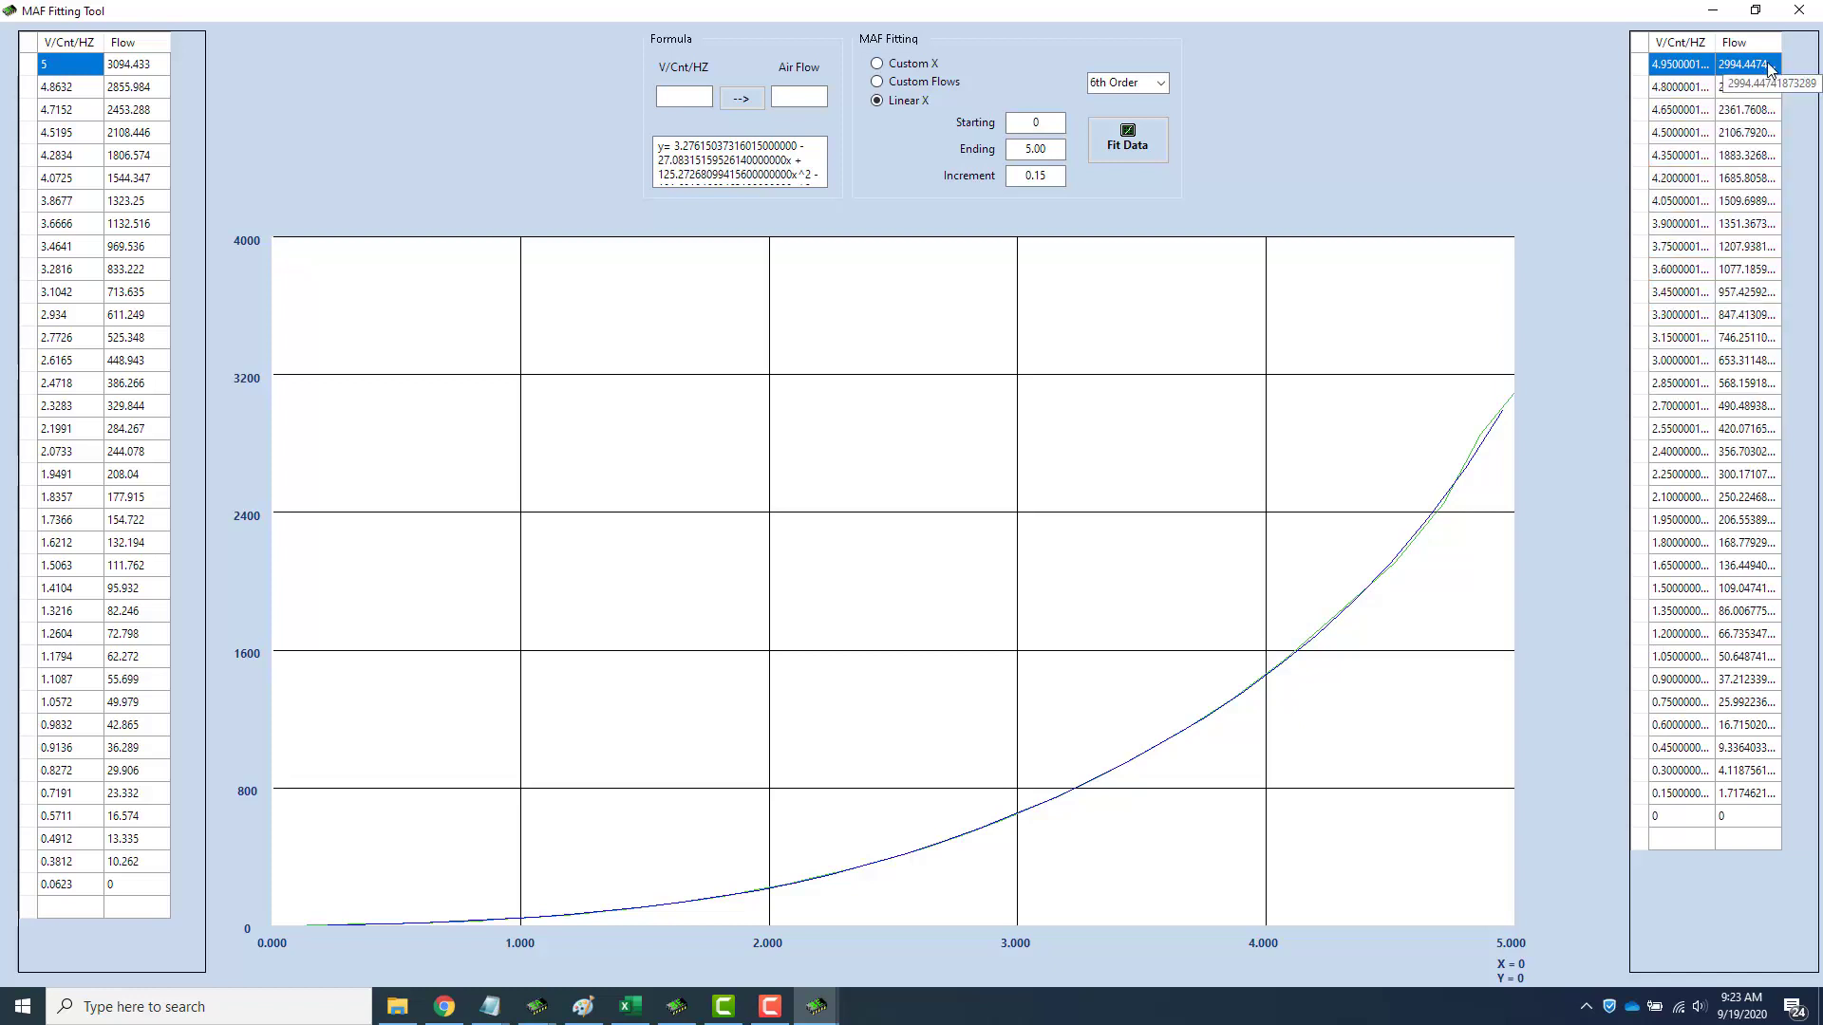
{"action": "key", "text": "shift+Down"}
{"action": "key", "text": "shift+Down"}
{"action": "key", "text": "shift+Down"}
{"action": "key", "text": "shift+Down"}
{"action": "key", "text": "shift+Down"}
{"action": "key", "text": "shift+Down"}
{"action": "key", "text": "shift+Down"}
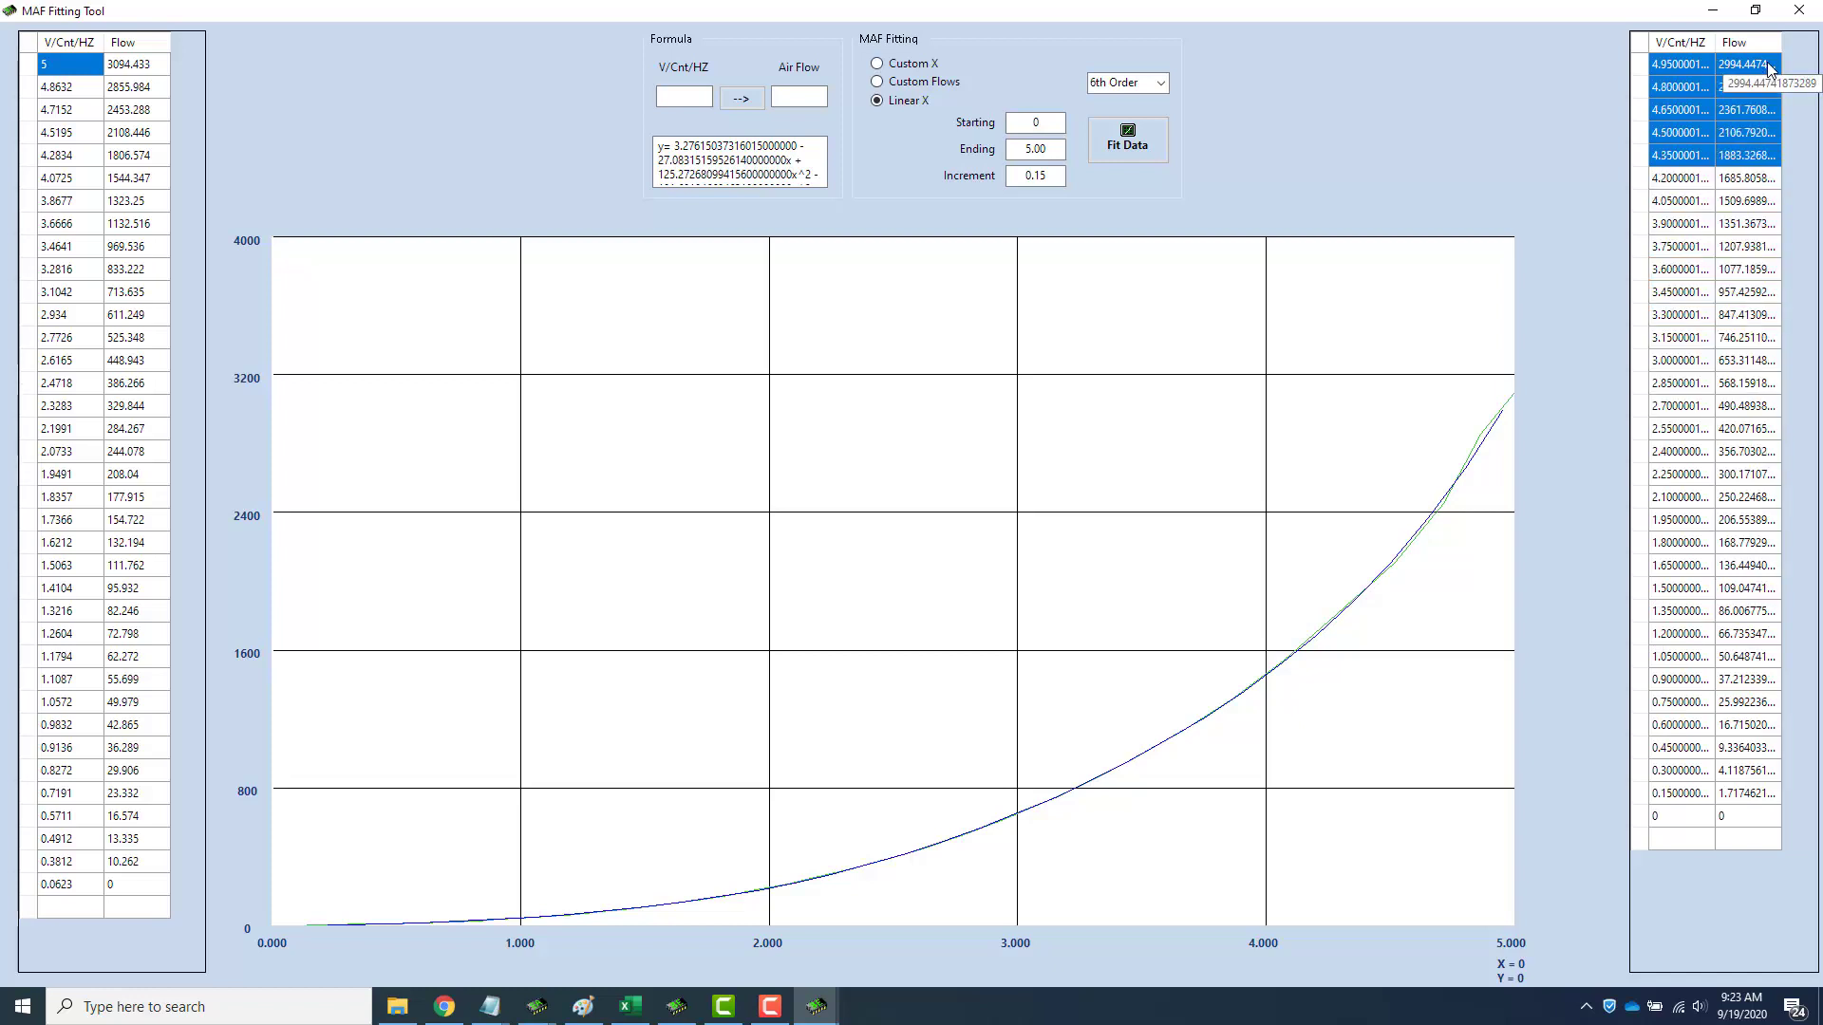
{"action": "key", "text": "shift+Down"}
{"action": "key", "text": "shift+Down"}
{"action": "key", "text": "shift+Down"}
{"action": "key", "text": "shift+Down"}
{"action": "key", "text": "shift+Down"}
{"action": "key", "text": "shift+Down"}
{"action": "key", "text": "shift+Down"}
{"action": "key", "text": "shift+Down"}
{"action": "key", "text": "shift+Down"}
{"action": "key", "text": "shift+Down"}
{"action": "key", "text": "shift+Down"}
{"action": "key", "text": "shift+Down"}
{"action": "key", "text": "shift+Down"}
{"action": "key", "text": "shift+Down"}
{"action": "key", "text": "shift+Down"}
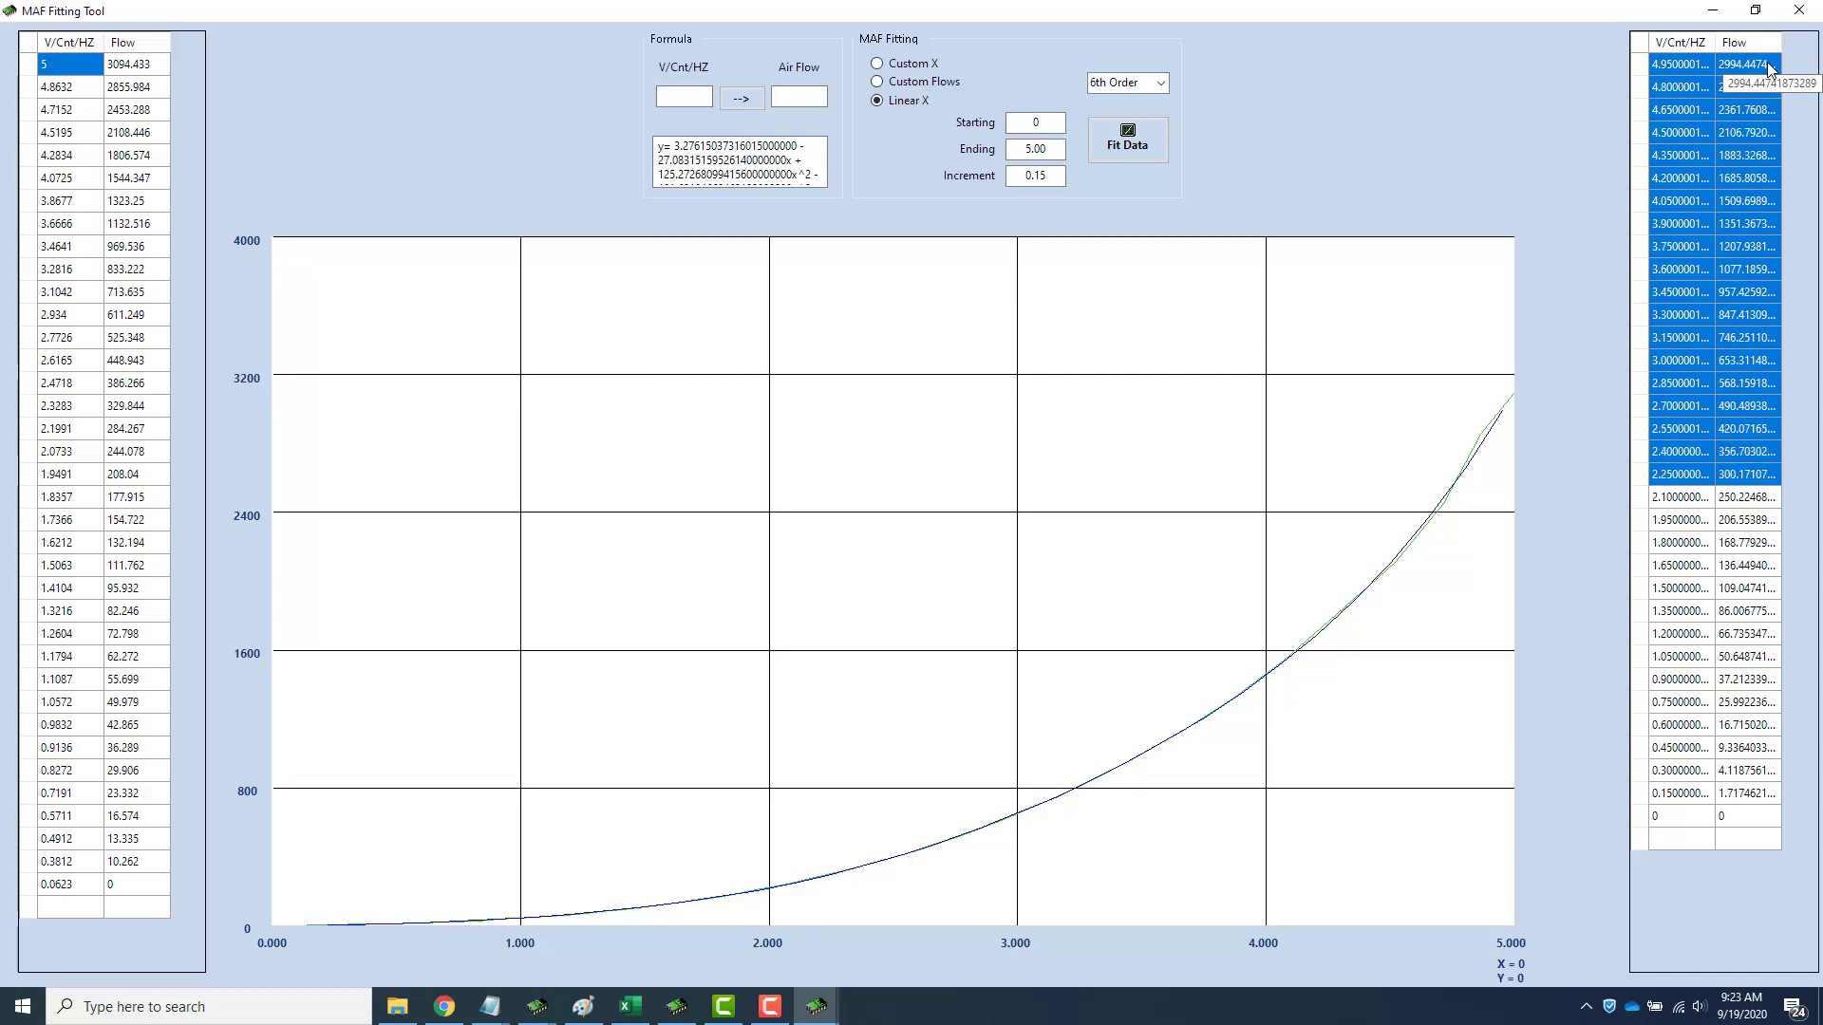
{"action": "key", "text": "shift+Down"}
{"action": "key", "text": "shift+Down"}
{"action": "key", "text": "shift+Down"}
{"action": "key", "text": "shift+Down"}
{"action": "key", "text": "shift+Down"}
{"action": "key", "text": "shift+Down"}
{"action": "key", "text": "shift+Down"}
{"action": "key", "text": "shift+Down"}
{"action": "key", "text": "shift+Down"}
{"action": "key", "text": "shift+Down"}
{"action": "key", "text": "shift+Down"}
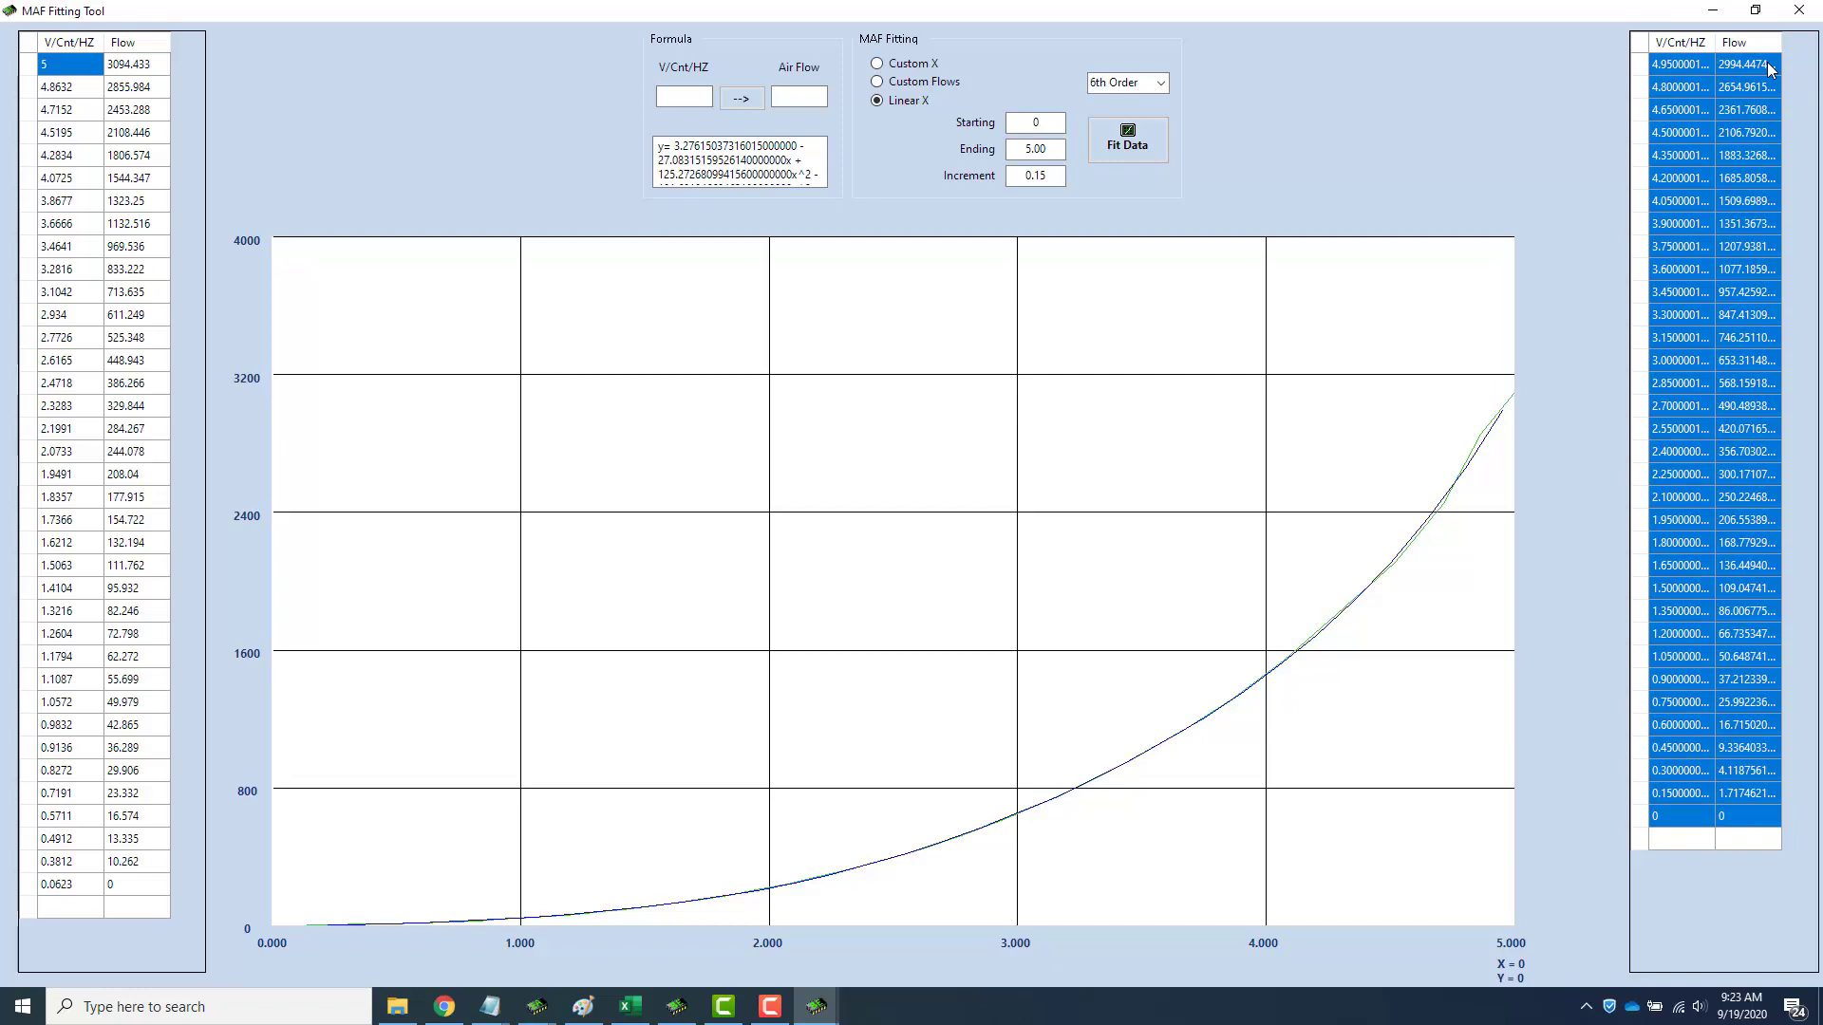
- Check the 0.6 V end of the fitted output against the Starting and Increment settings
{"action": "left_click", "coordinate": [1678, 63]}
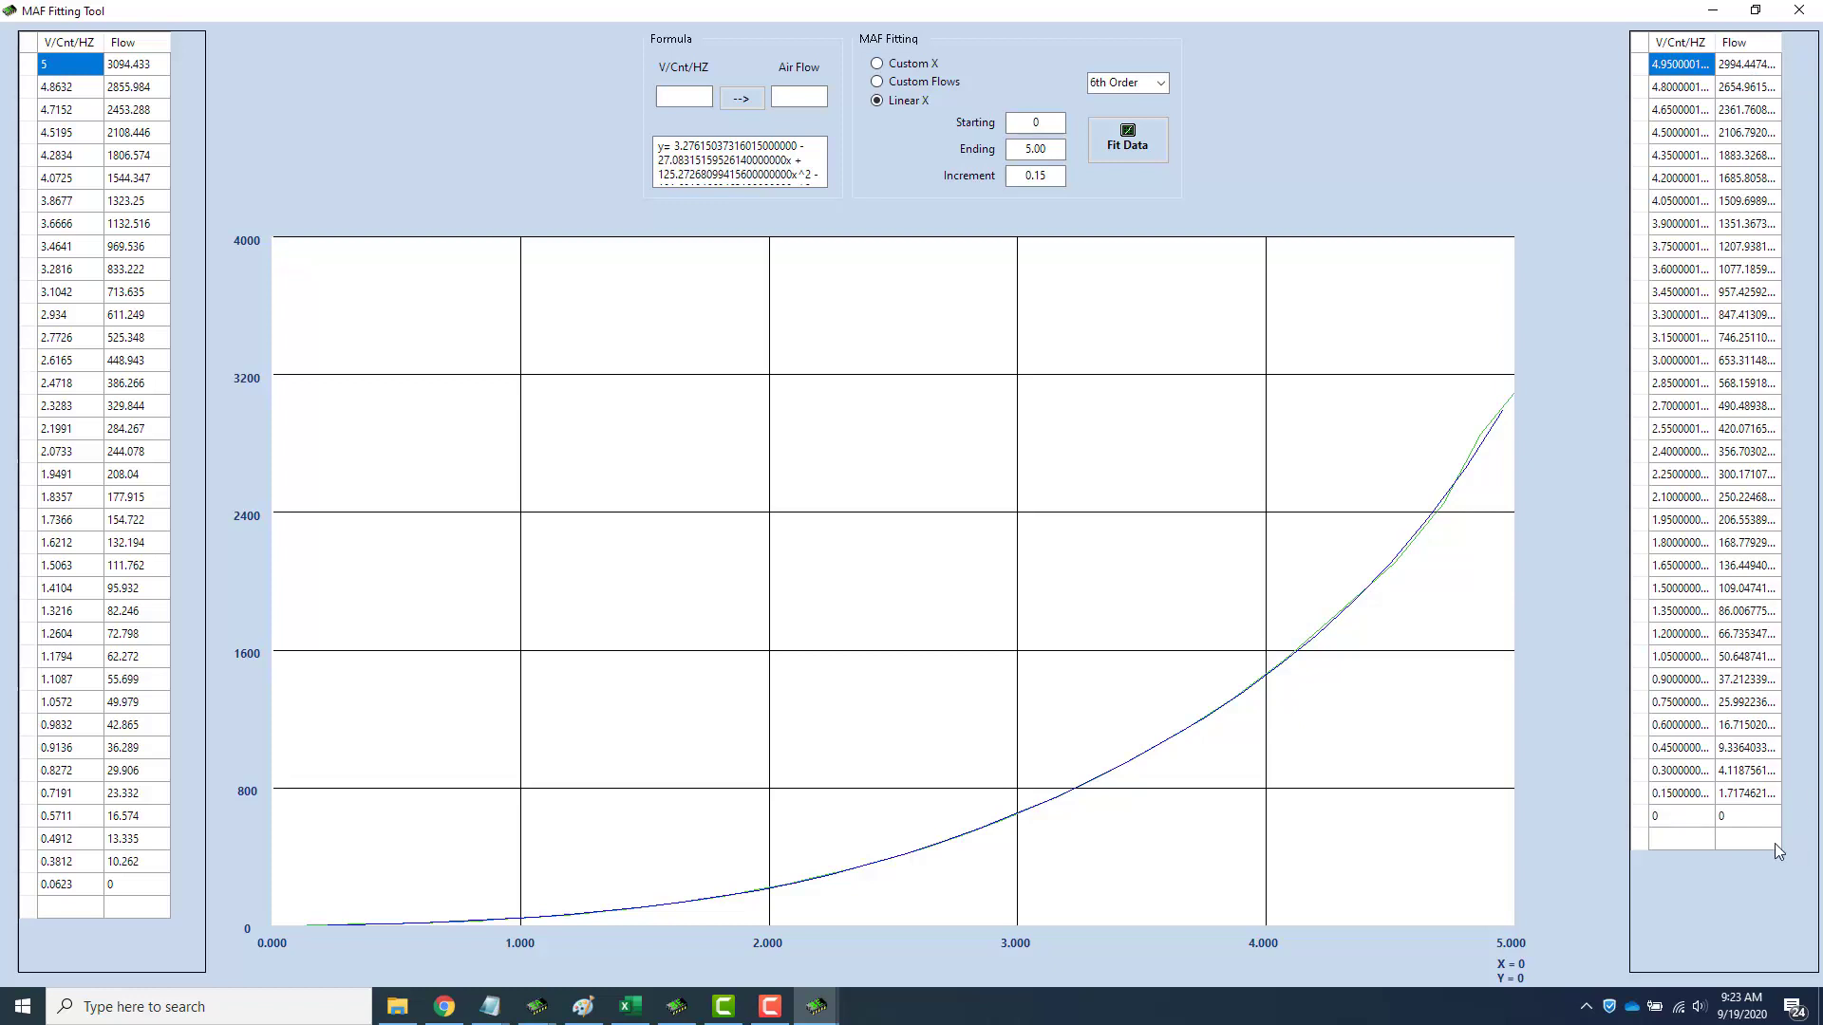
{"action": "left_click", "coordinate": [1673, 824]}
{"action": "left_click_drag", "start_coordinate": [1673, 824], "coordinate": [1673, 744]}
{"action": "double_click", "coordinate": [1672, 734]}
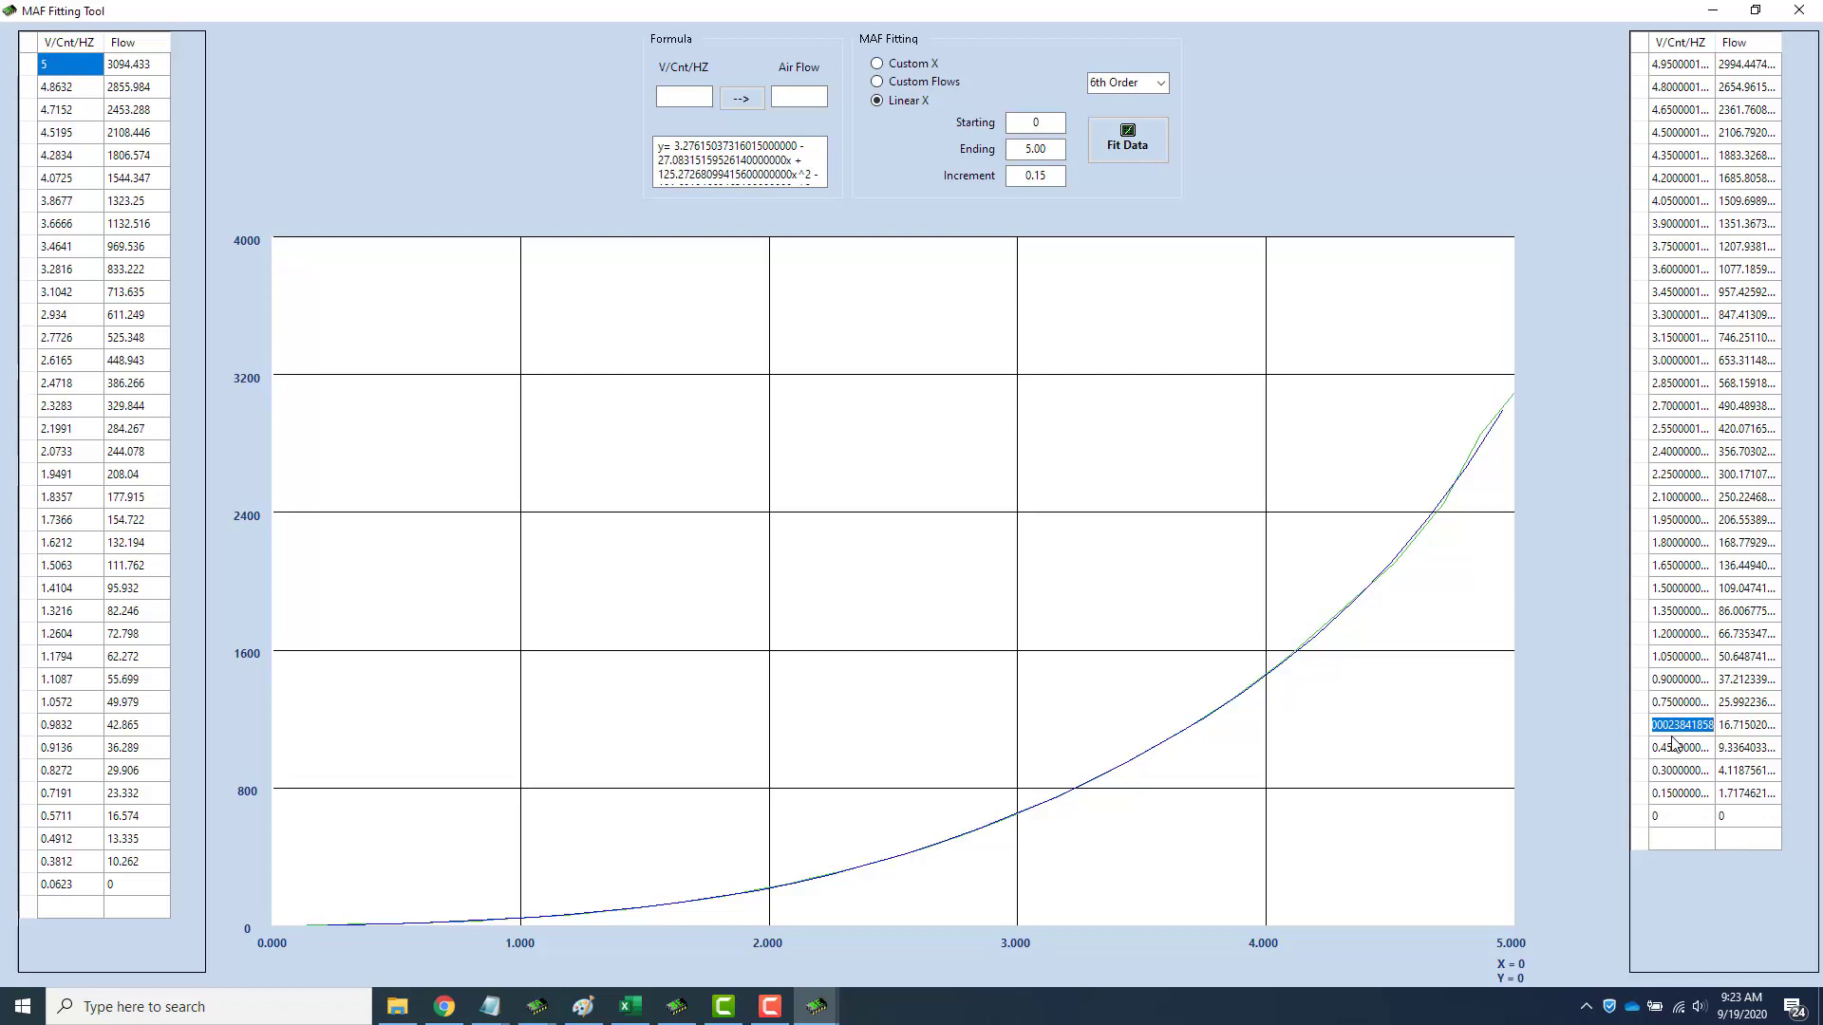
{"action": "key", "text": "Escape"}
{"action": "left_click", "coordinate": [1057, 177]}
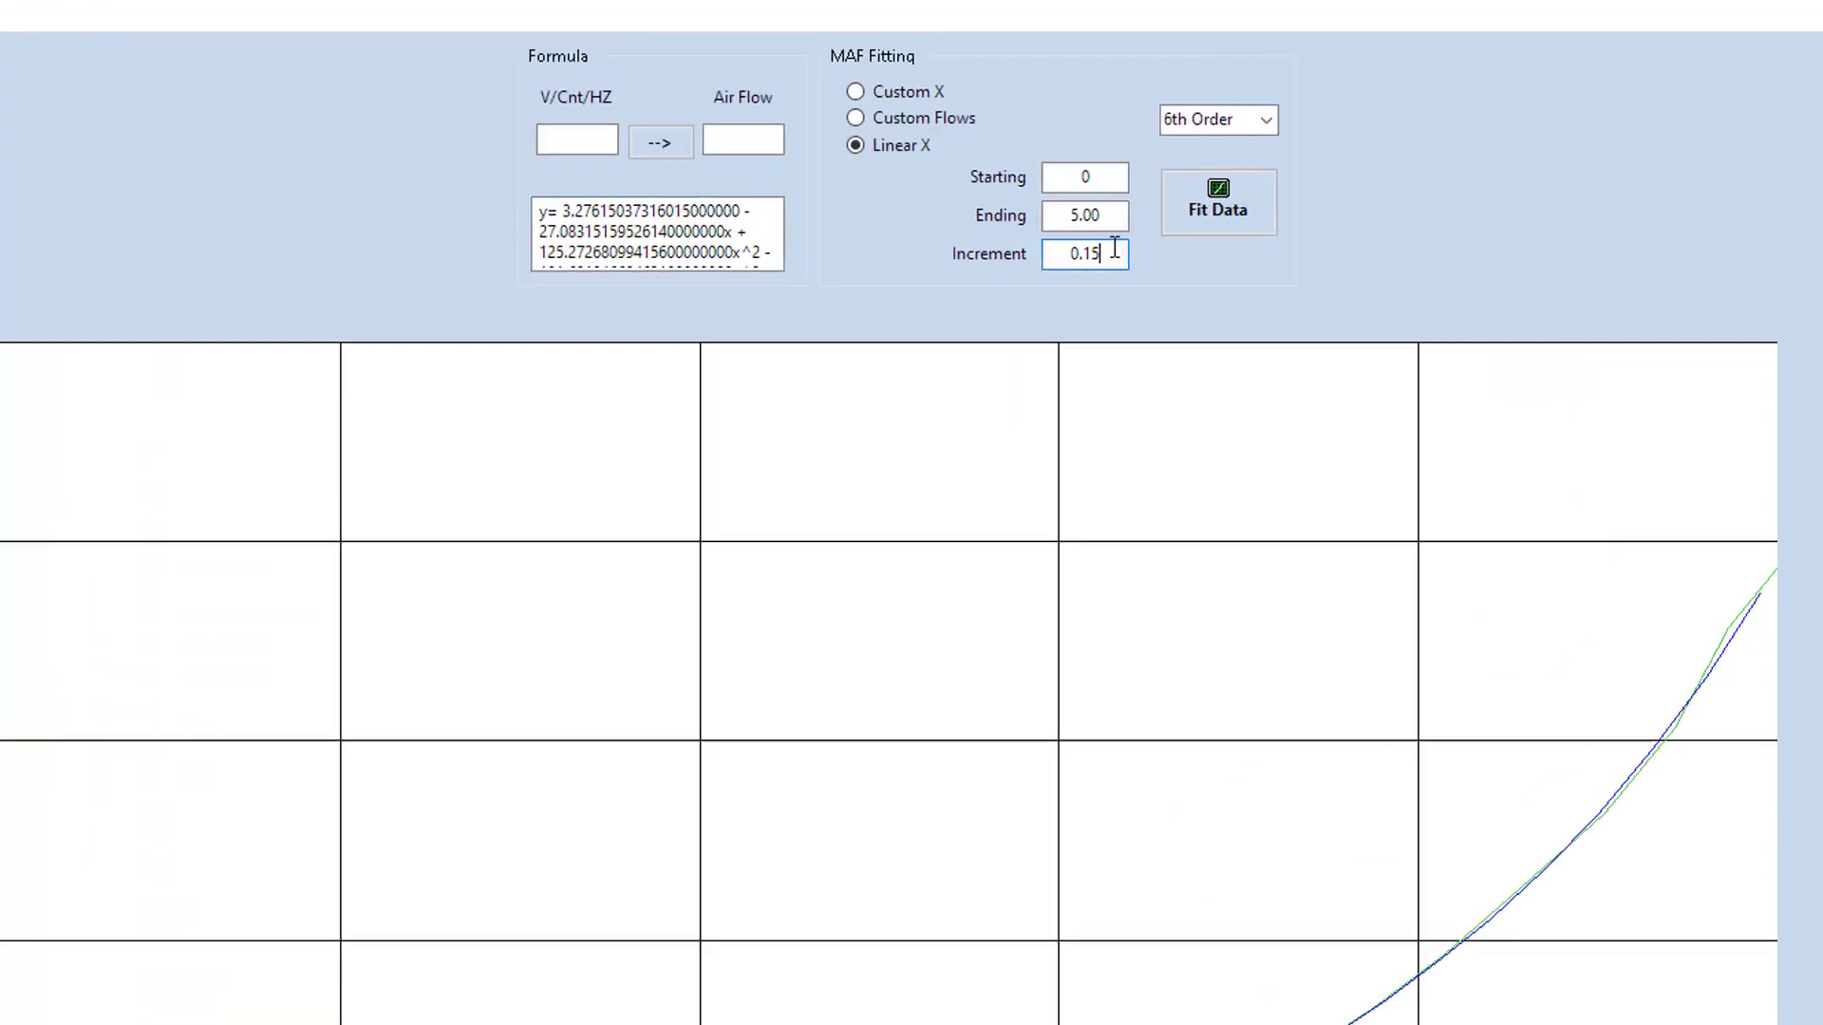
{"action": "left_click", "coordinate": [1053, 123]}
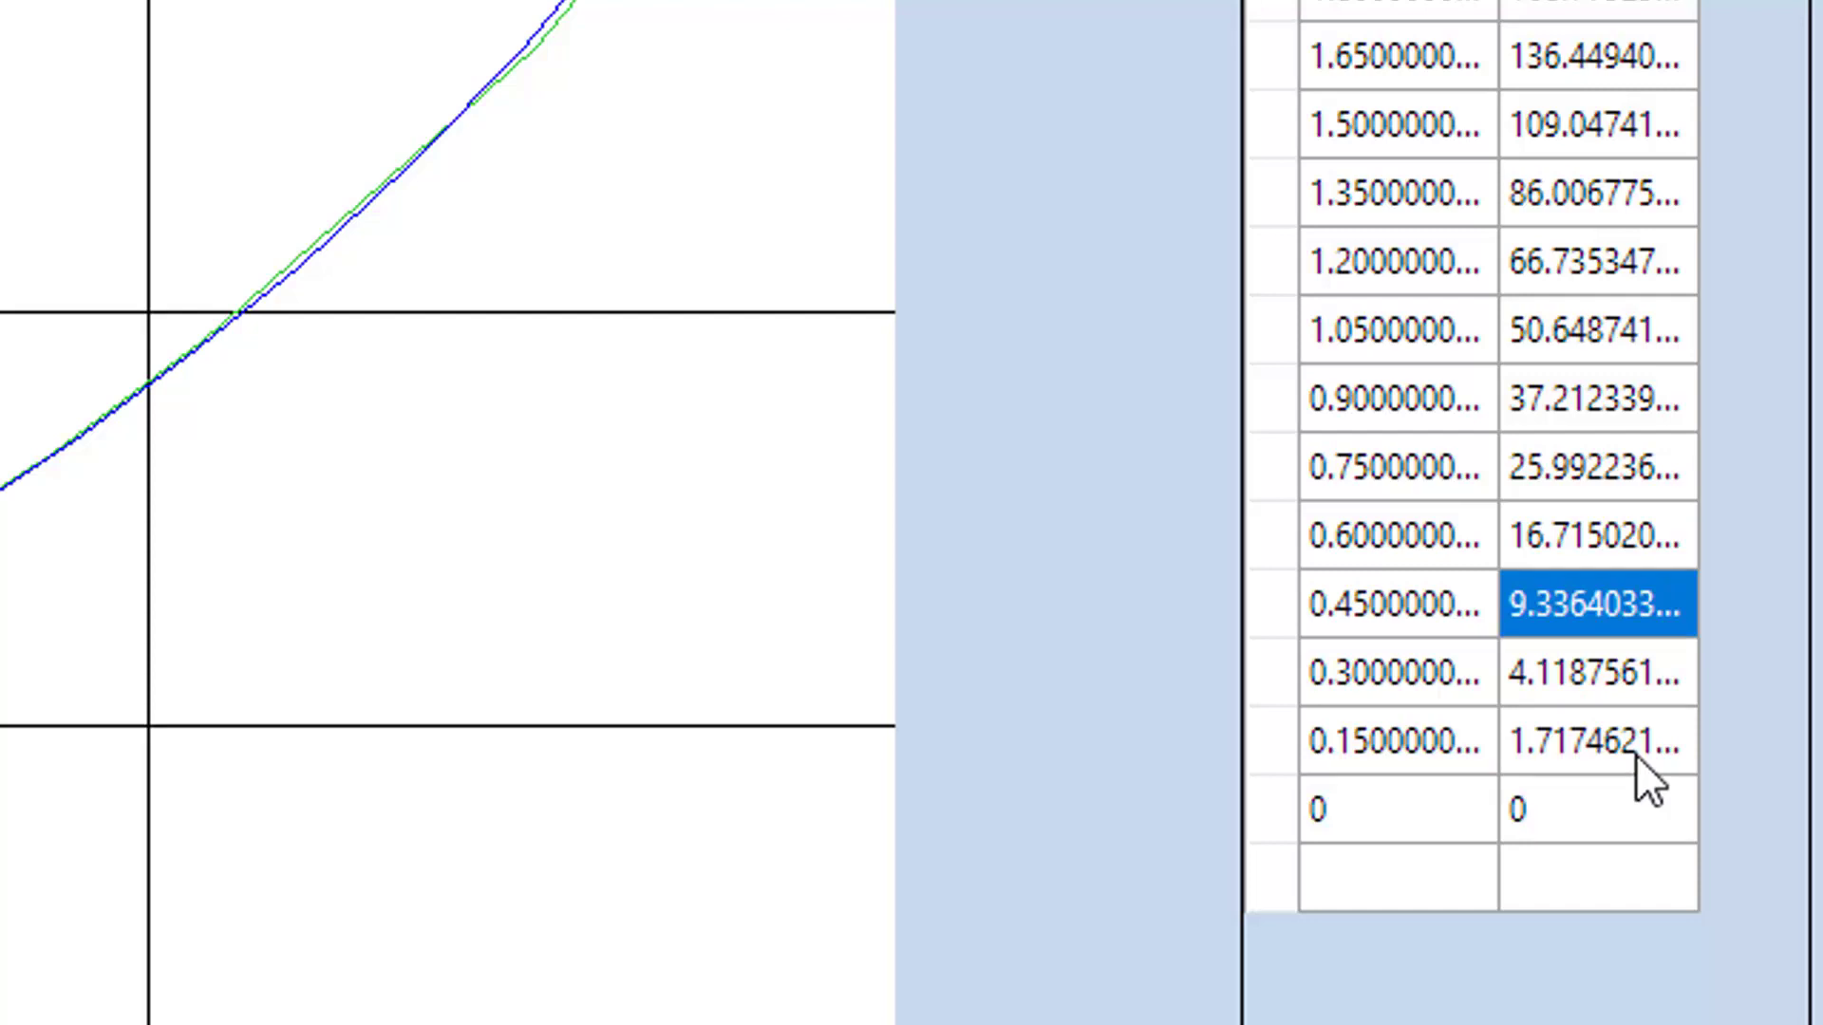
- Examine the fitted low-voltage rows from 1.05 V down to 0 to see how closely their flow values are spaced
{"action": "key", "text": "Down"}
{"action": "key", "text": "Up"}
{"action": "key", "text": "Up"}
{"action": "key", "text": "Up"}
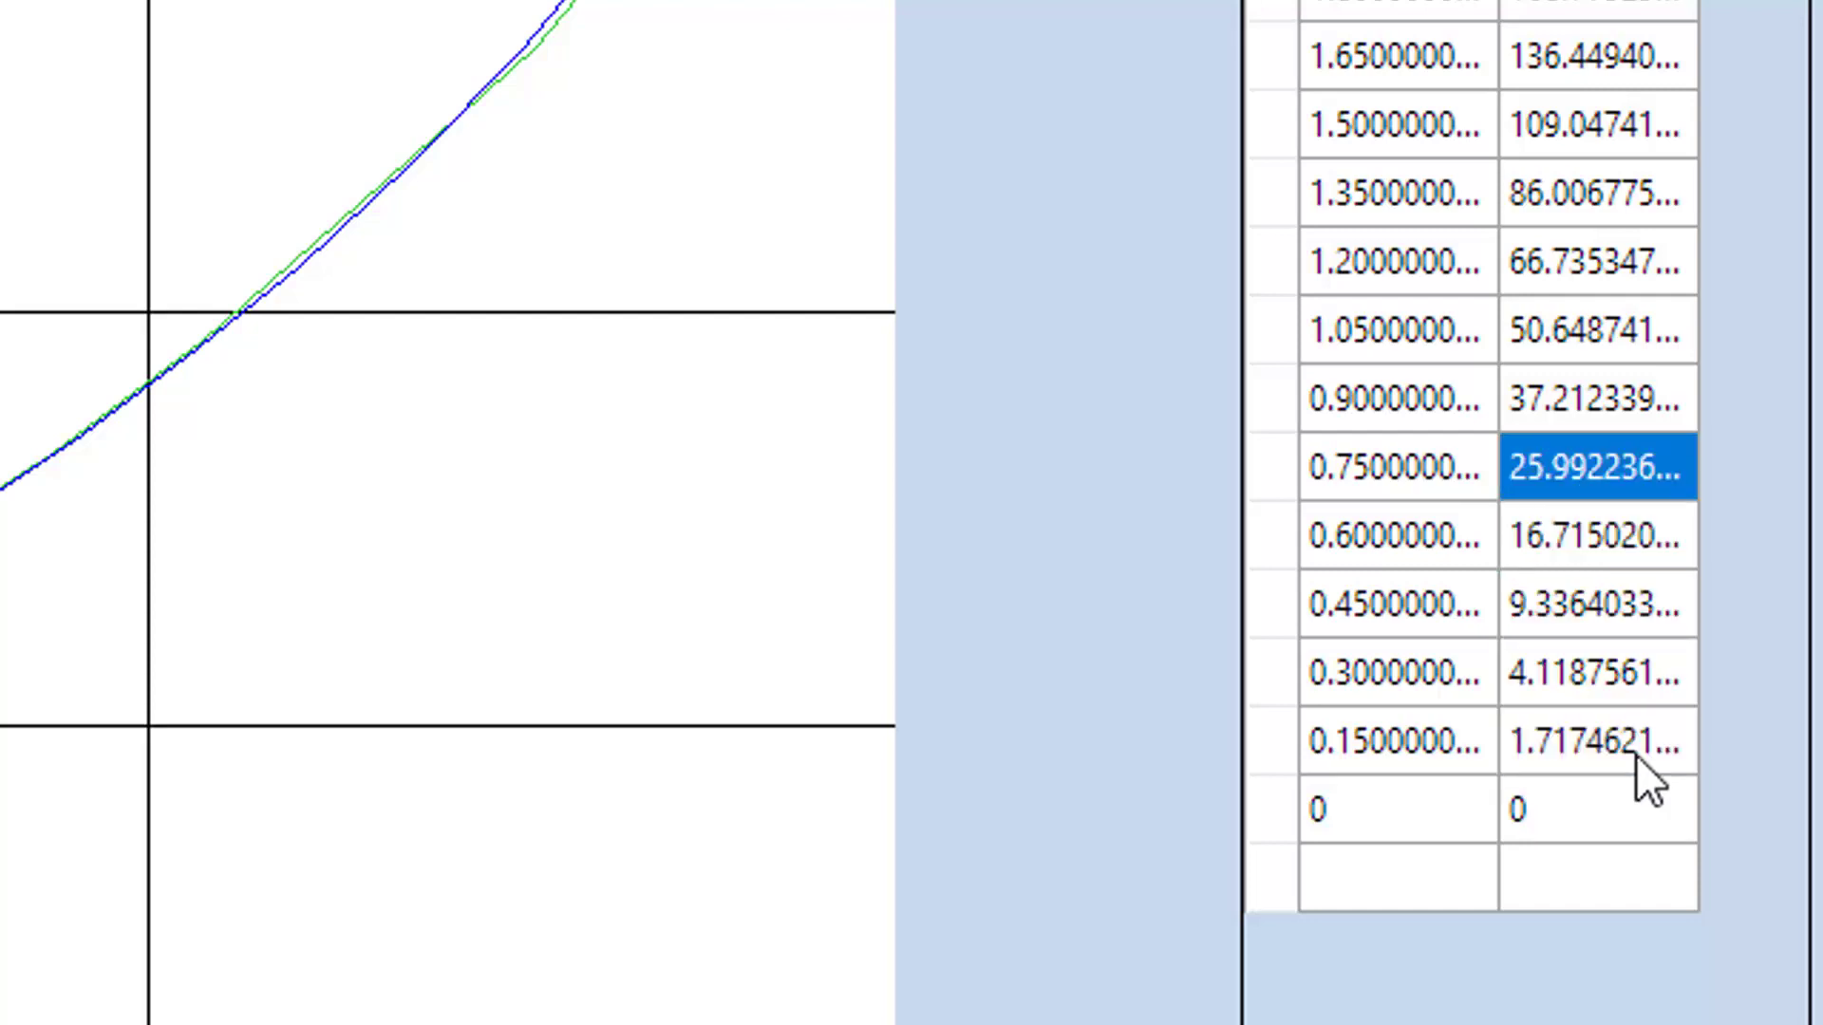
{"action": "key", "text": "Down"}
{"action": "key", "text": "shift+Up"}
{"action": "key", "text": "shift+Up"}
{"action": "key", "text": "shift+Up"}
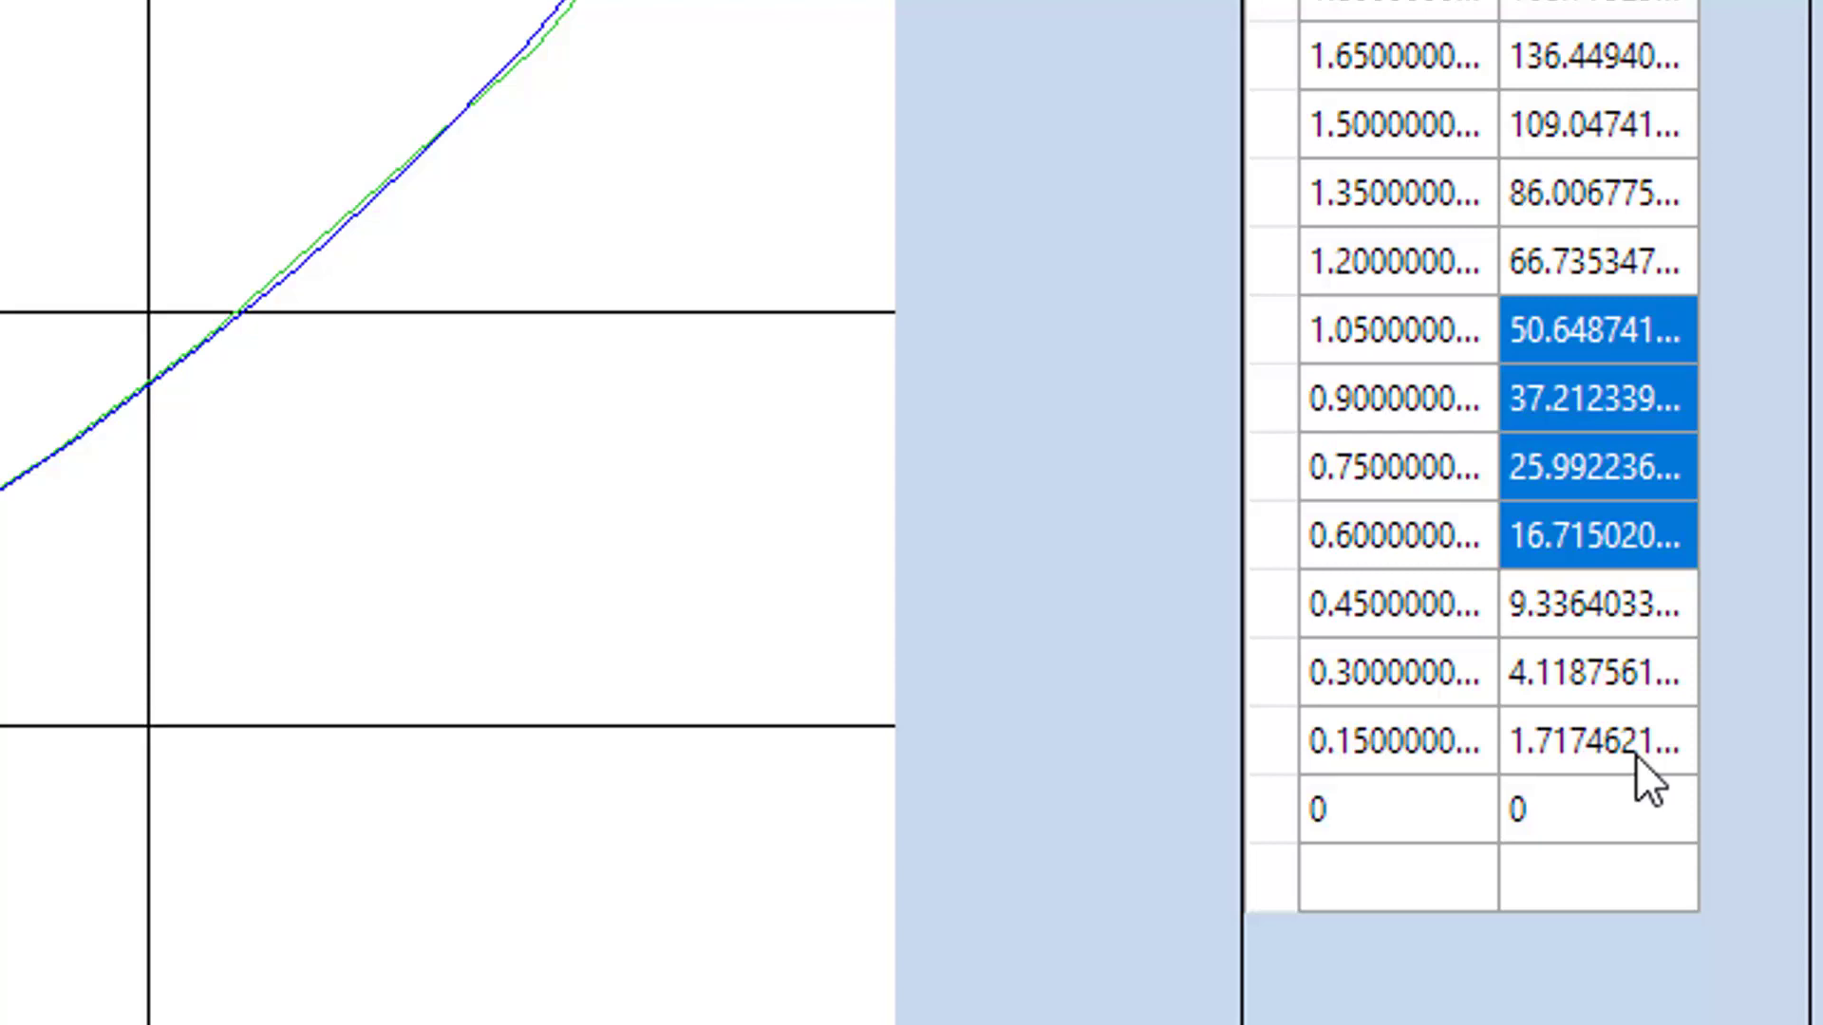
{"action": "key", "text": "ctrl+End"}
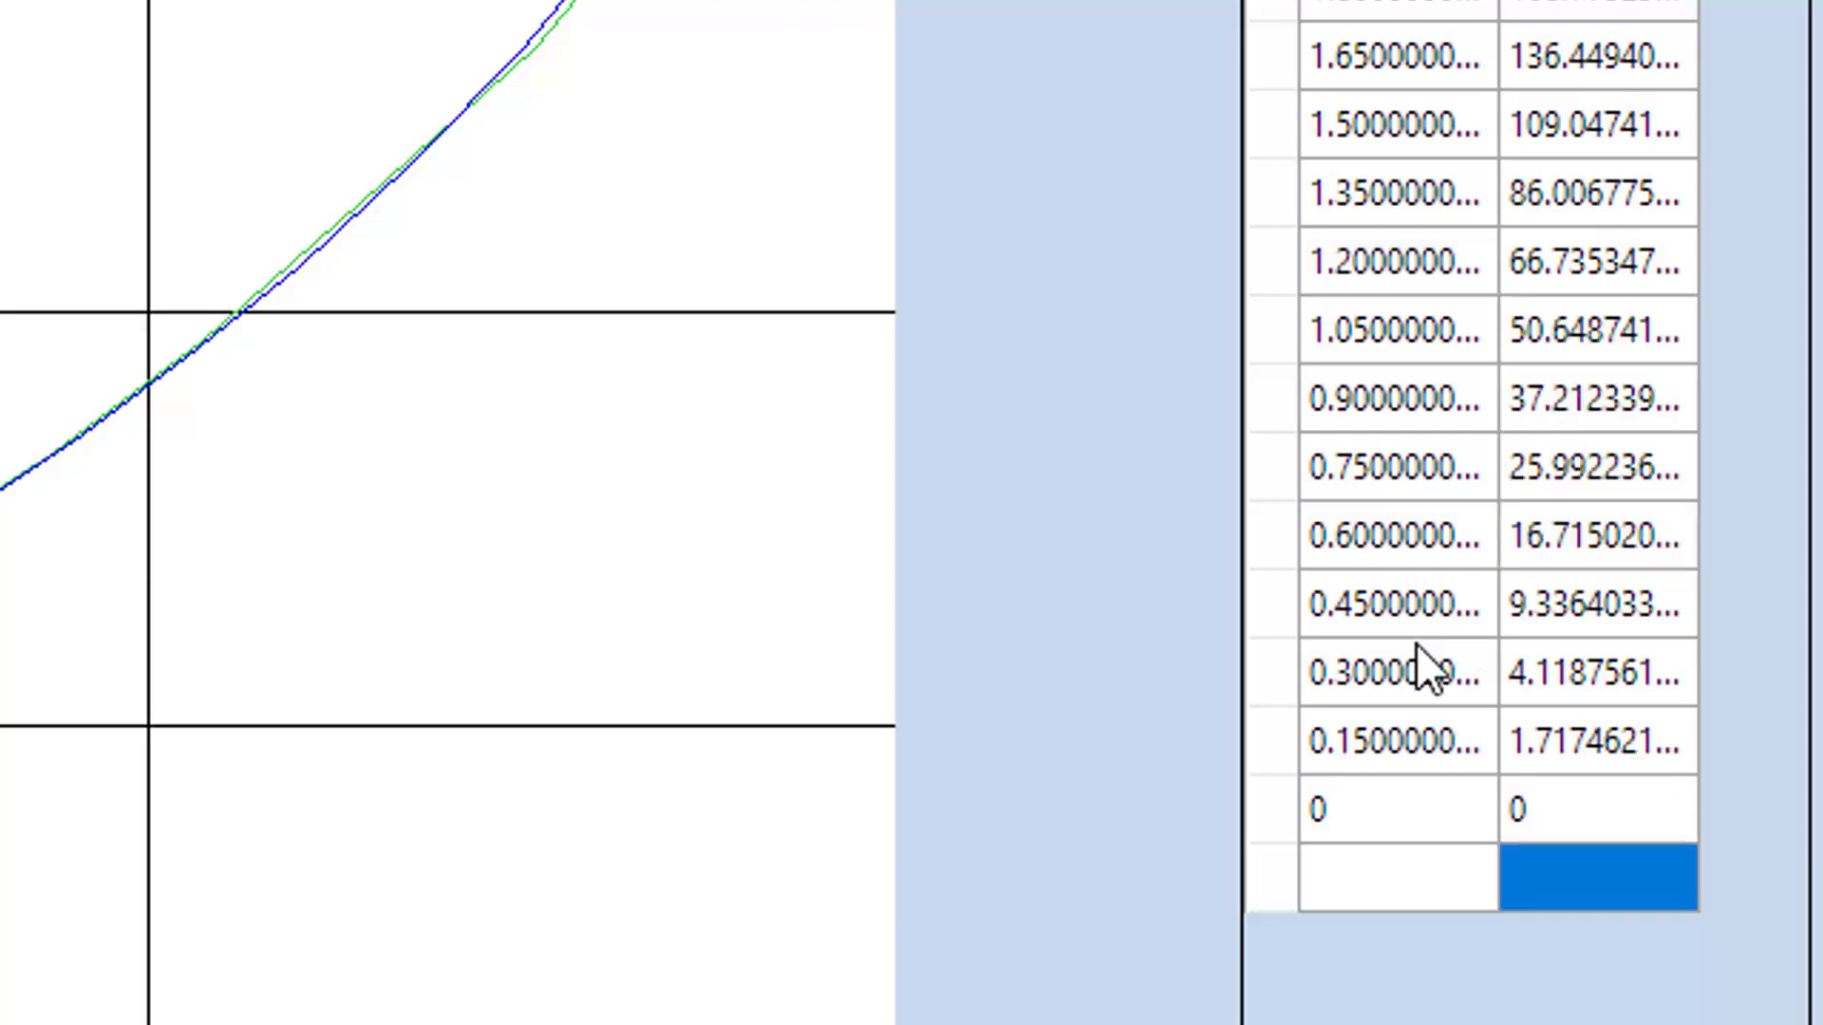
{"action": "left_click_drag", "start_coordinate": [1419, 622], "coordinate": [1636, 758]}
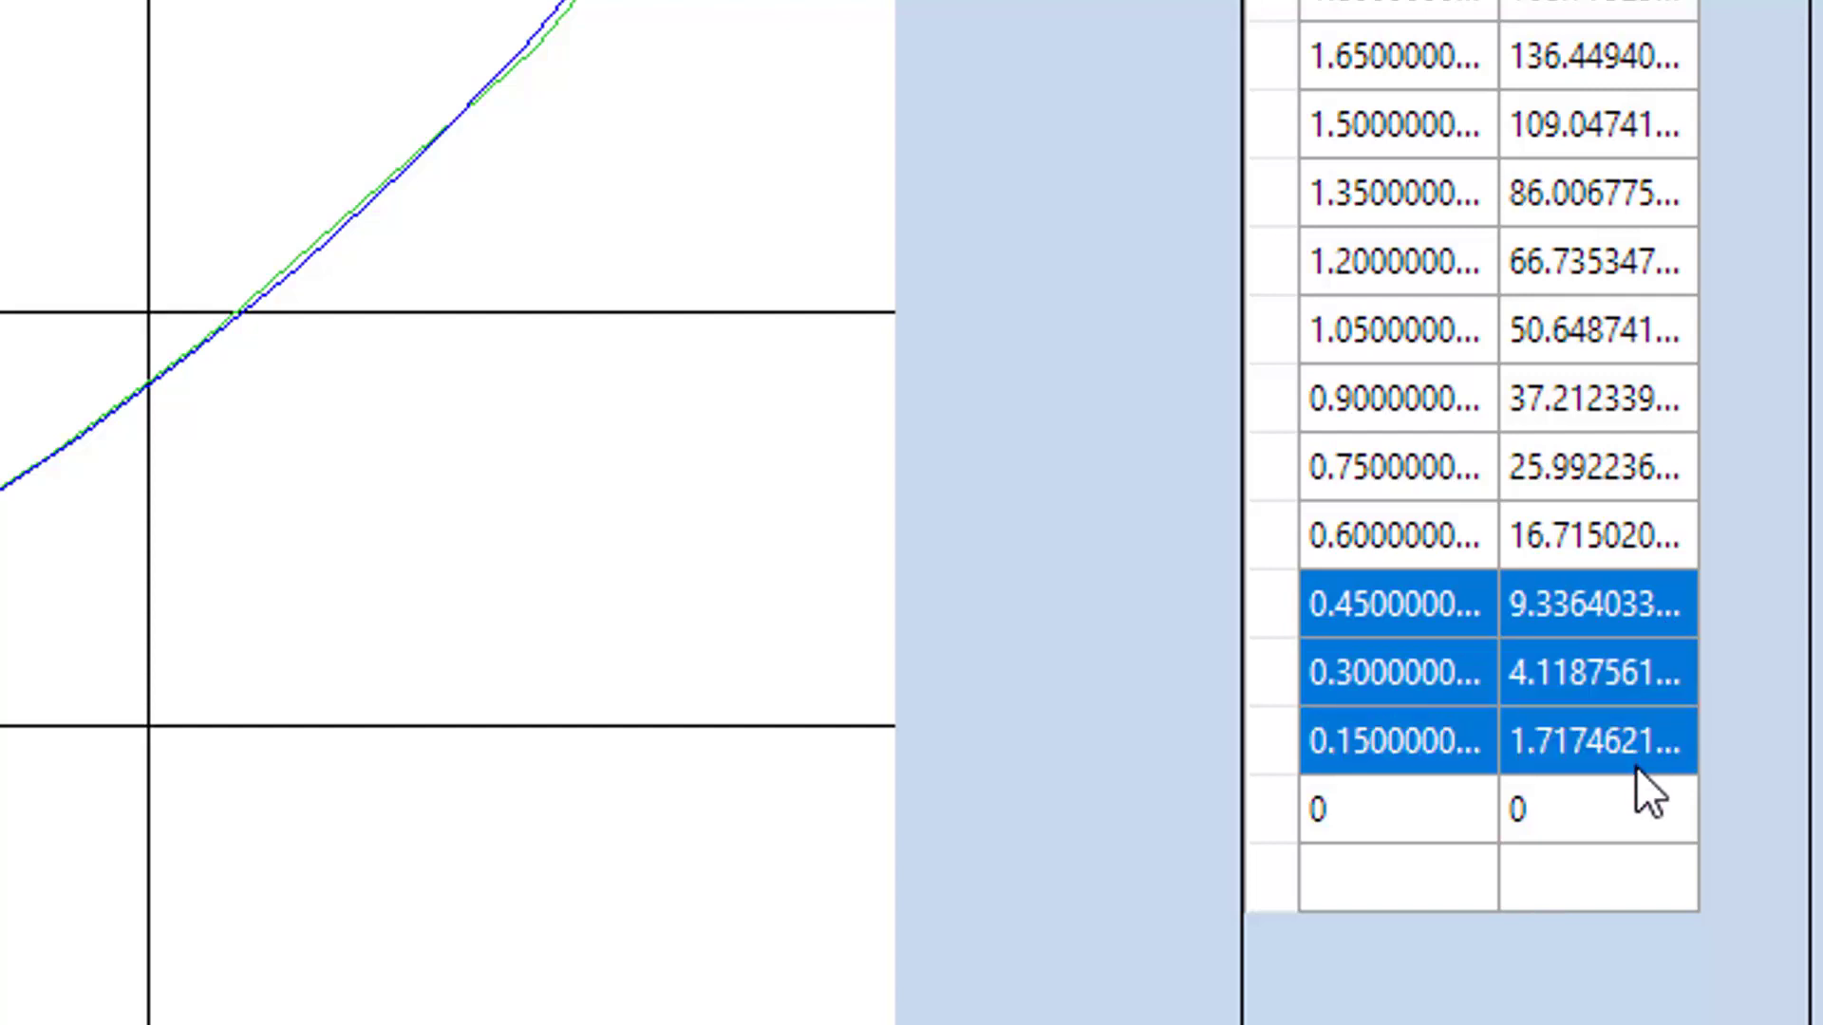
{"action": "left_click", "coordinate": [1637, 766]}
{"action": "key", "text": "shift+Up"}
{"action": "key", "text": "shift+Up"}
{"action": "double_click", "coordinate": [1371, 595]}
{"action": "left_click", "coordinate": [1370, 595]}
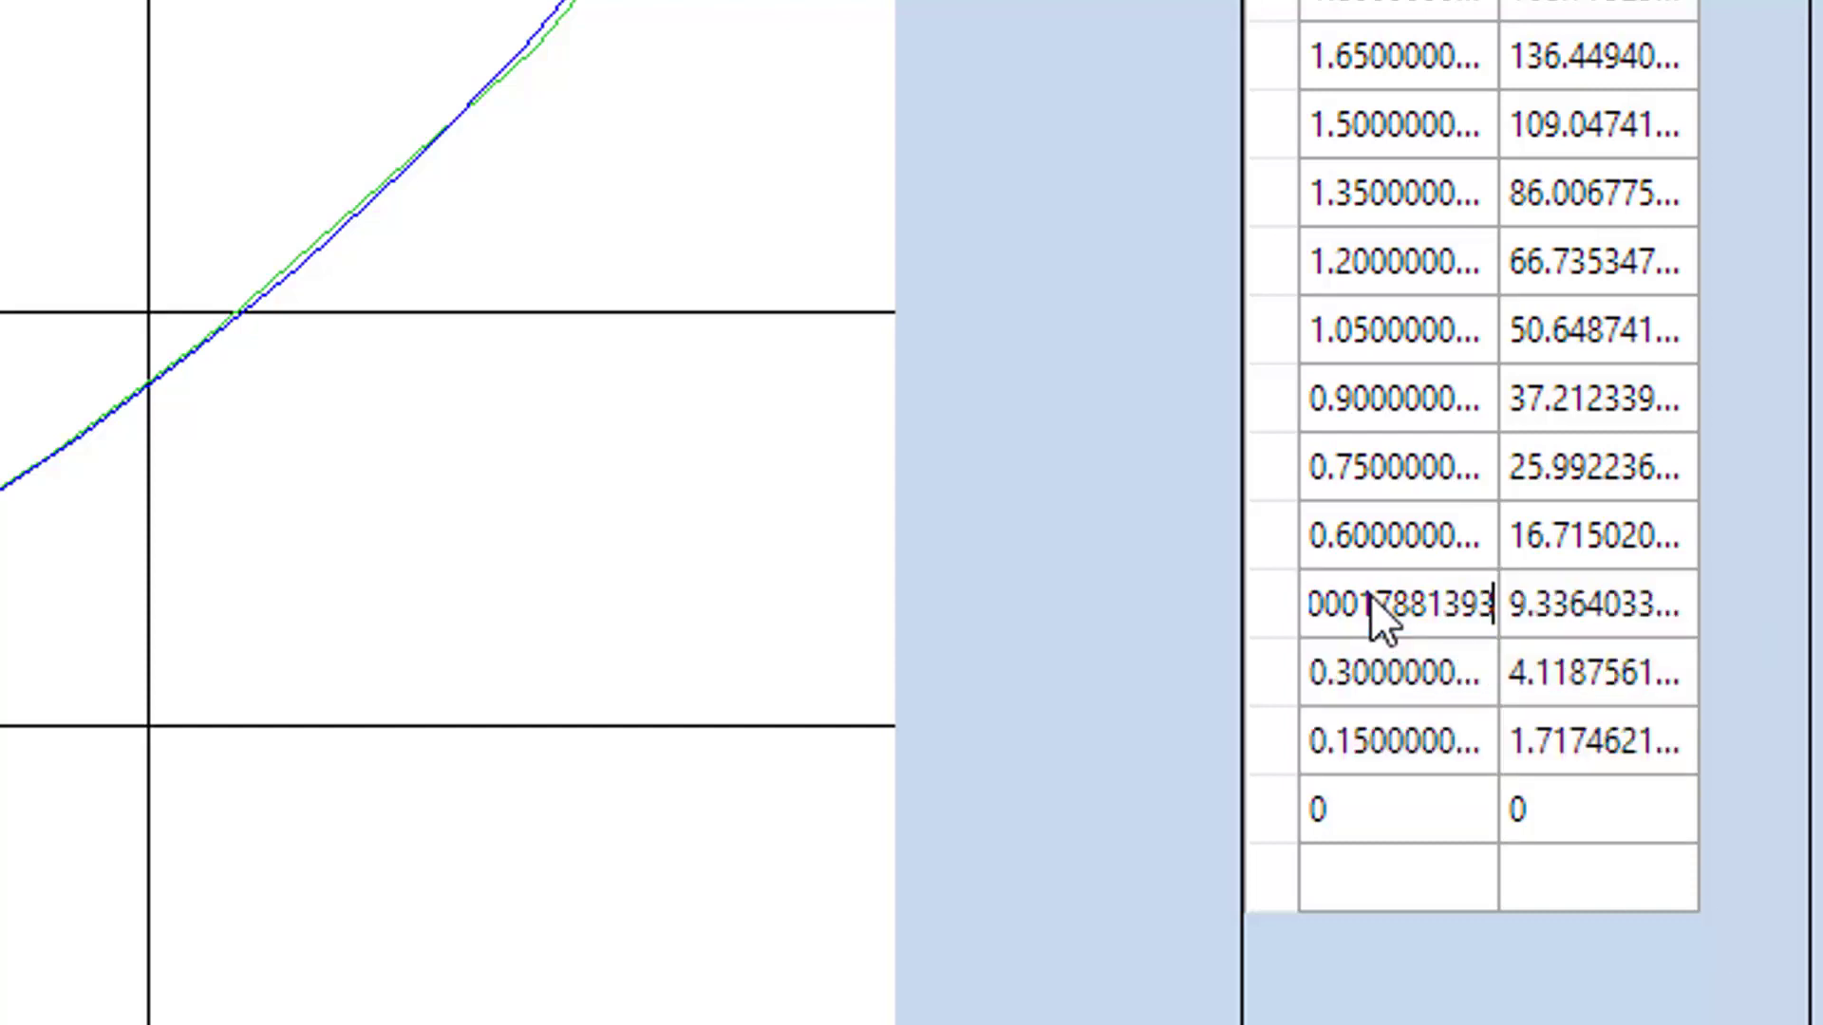
{"action": "key", "text": "Escape"}
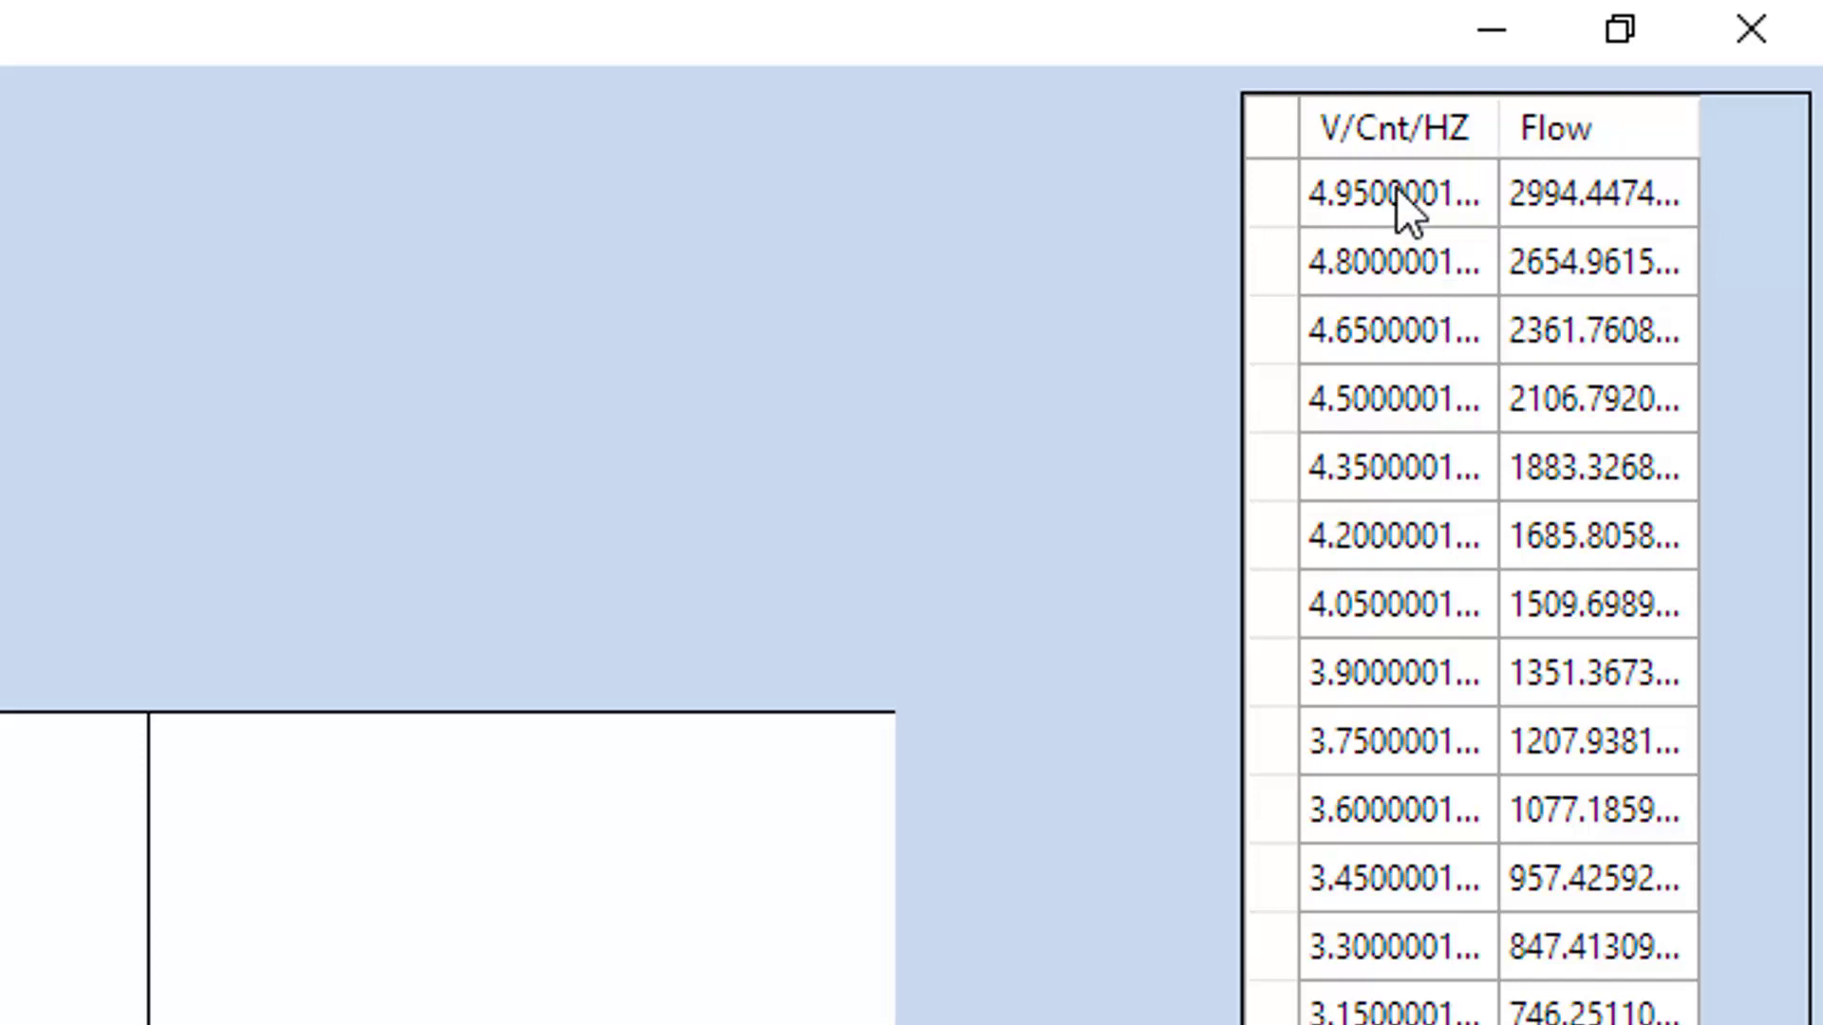
- Examine the fitted high-voltage rows from 4.95 V down to 3.9 V and their flow values
{"action": "left_click", "coordinate": [1401, 188]}
{"action": "left_click_drag", "start_coordinate": [1443, 185], "coordinate": [1604, 184]}
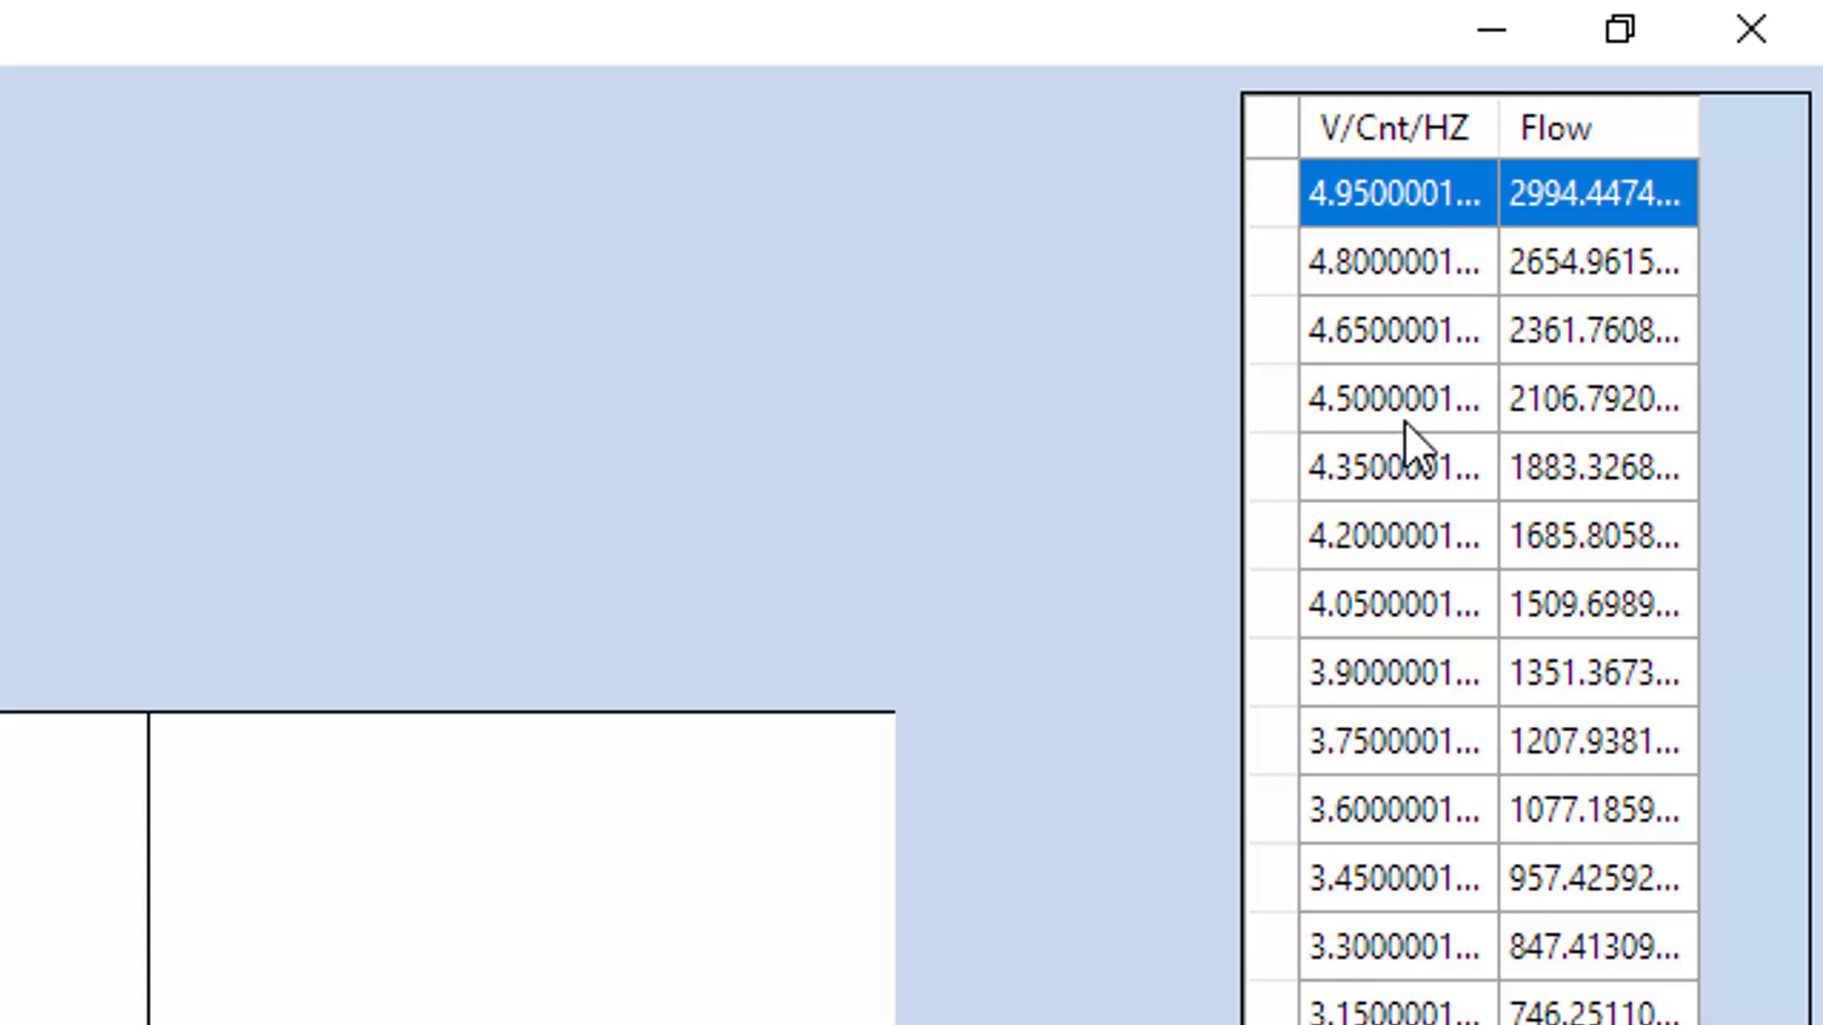
{"action": "left_click", "coordinate": [1418, 331]}
{"action": "left_click", "coordinate": [1403, 333]}
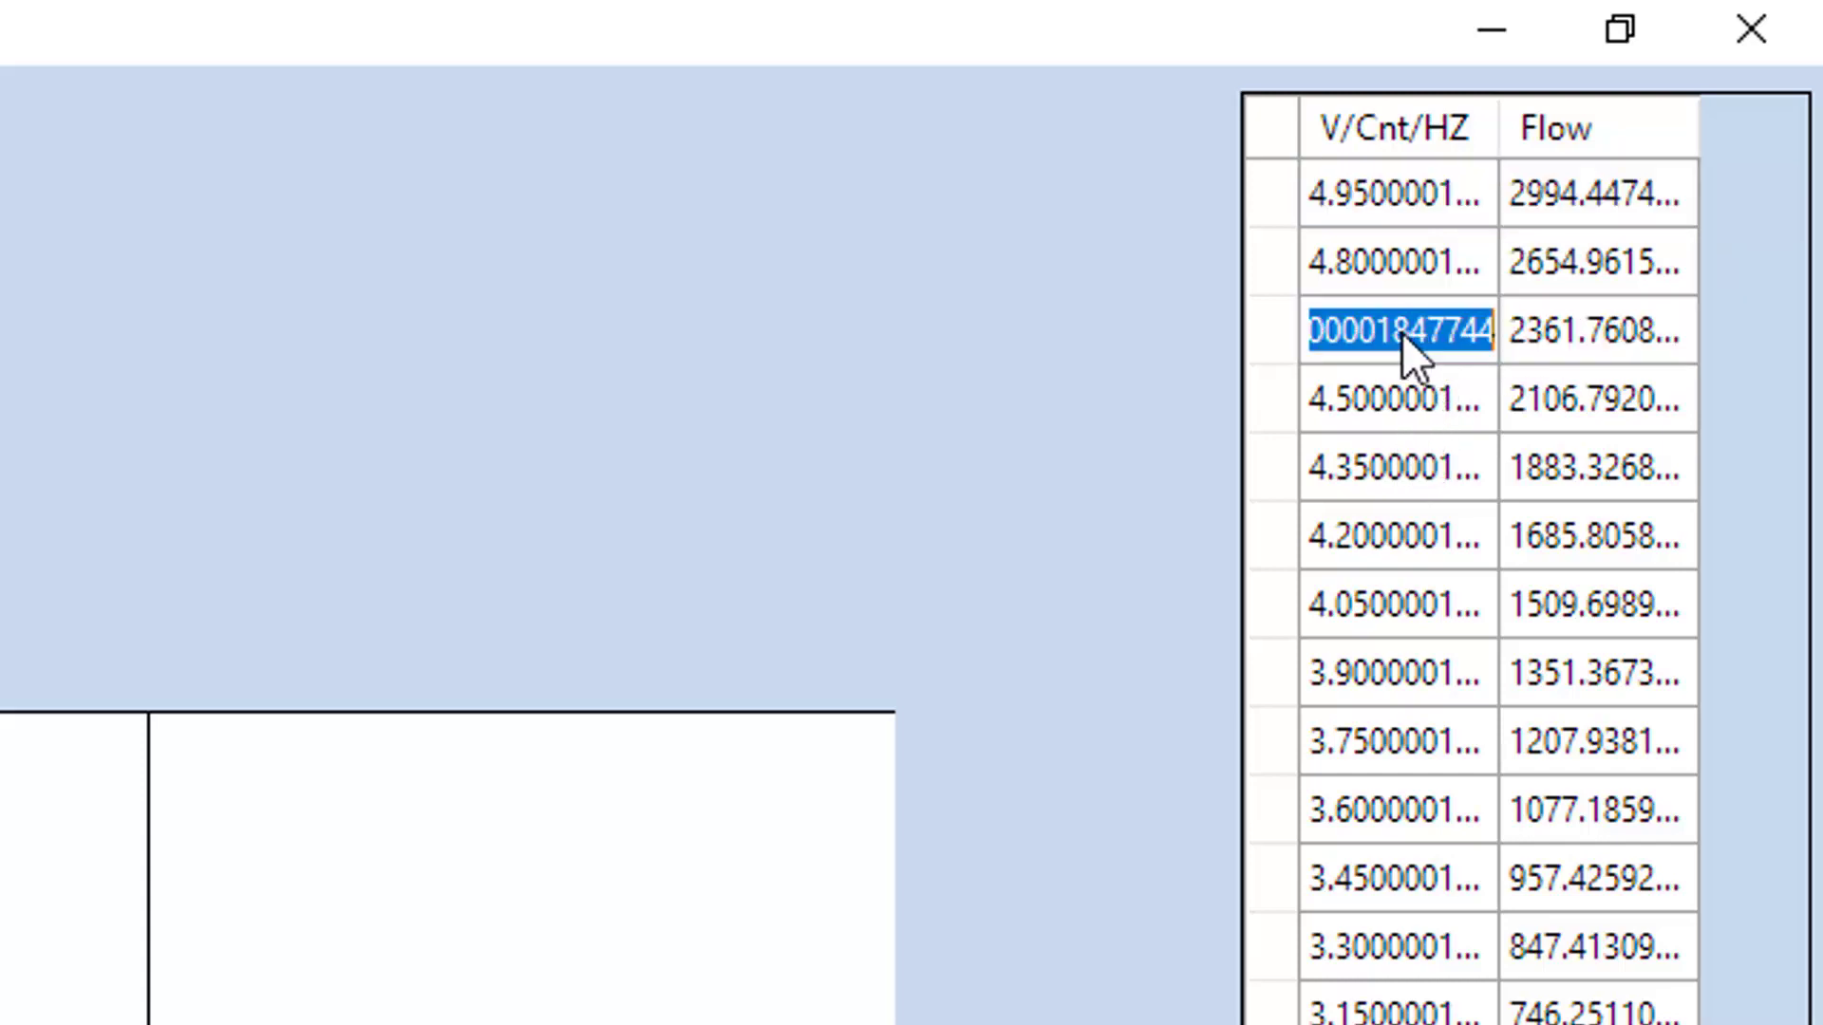
{"action": "left_click_drag", "start_coordinate": [1413, 418], "coordinate": [1565, 327]}
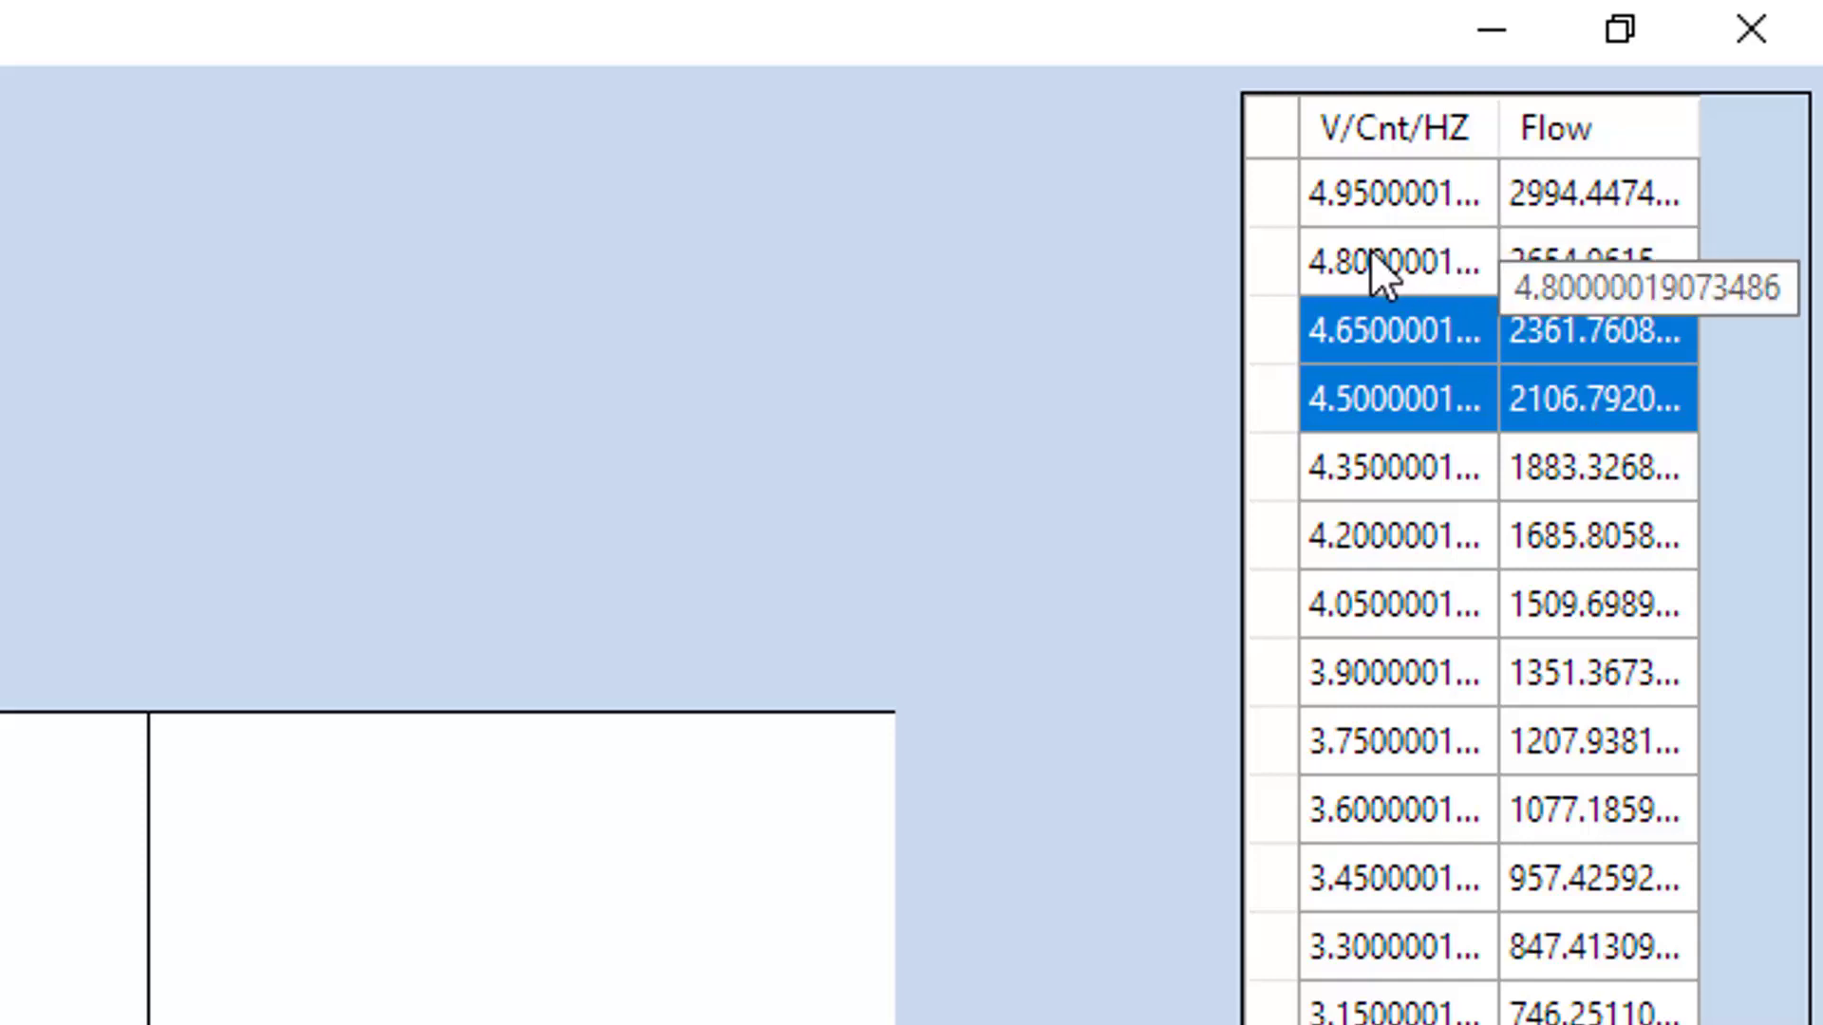
{"action": "left_click", "coordinate": [1401, 254]}
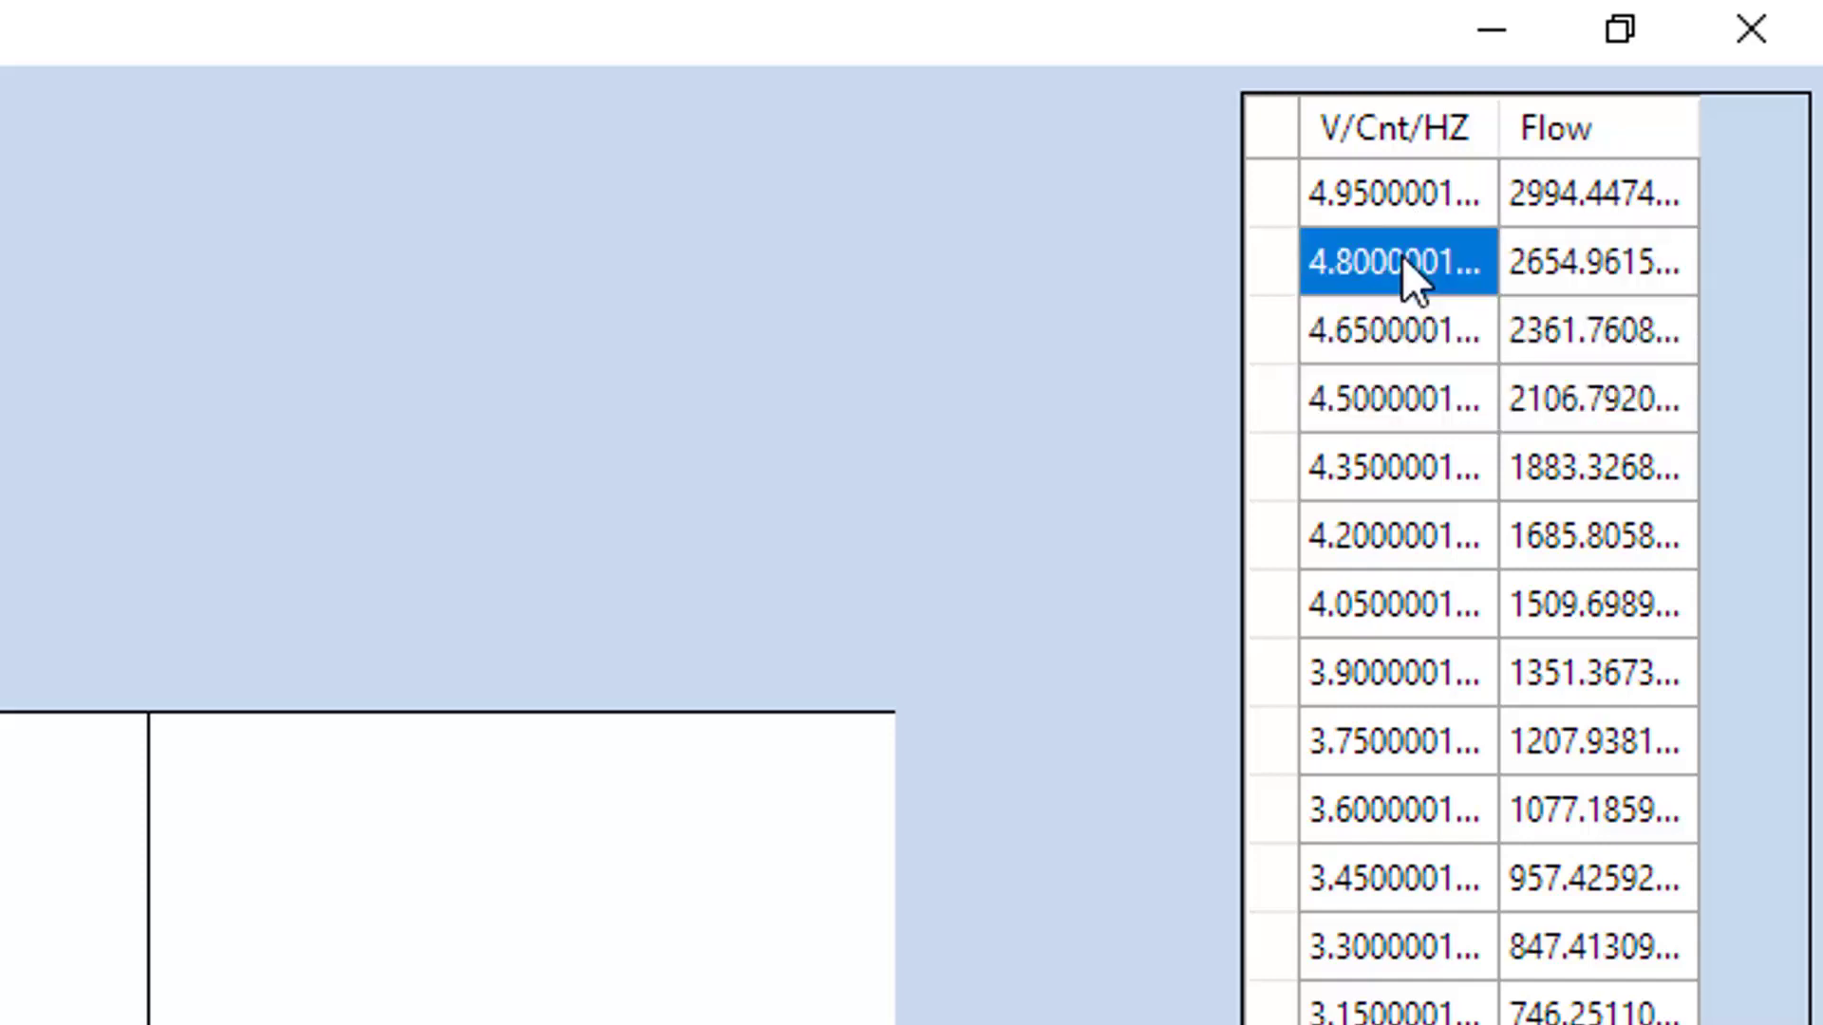
{"action": "left_click_drag", "start_coordinate": [1383, 387], "coordinate": [1614, 672]}
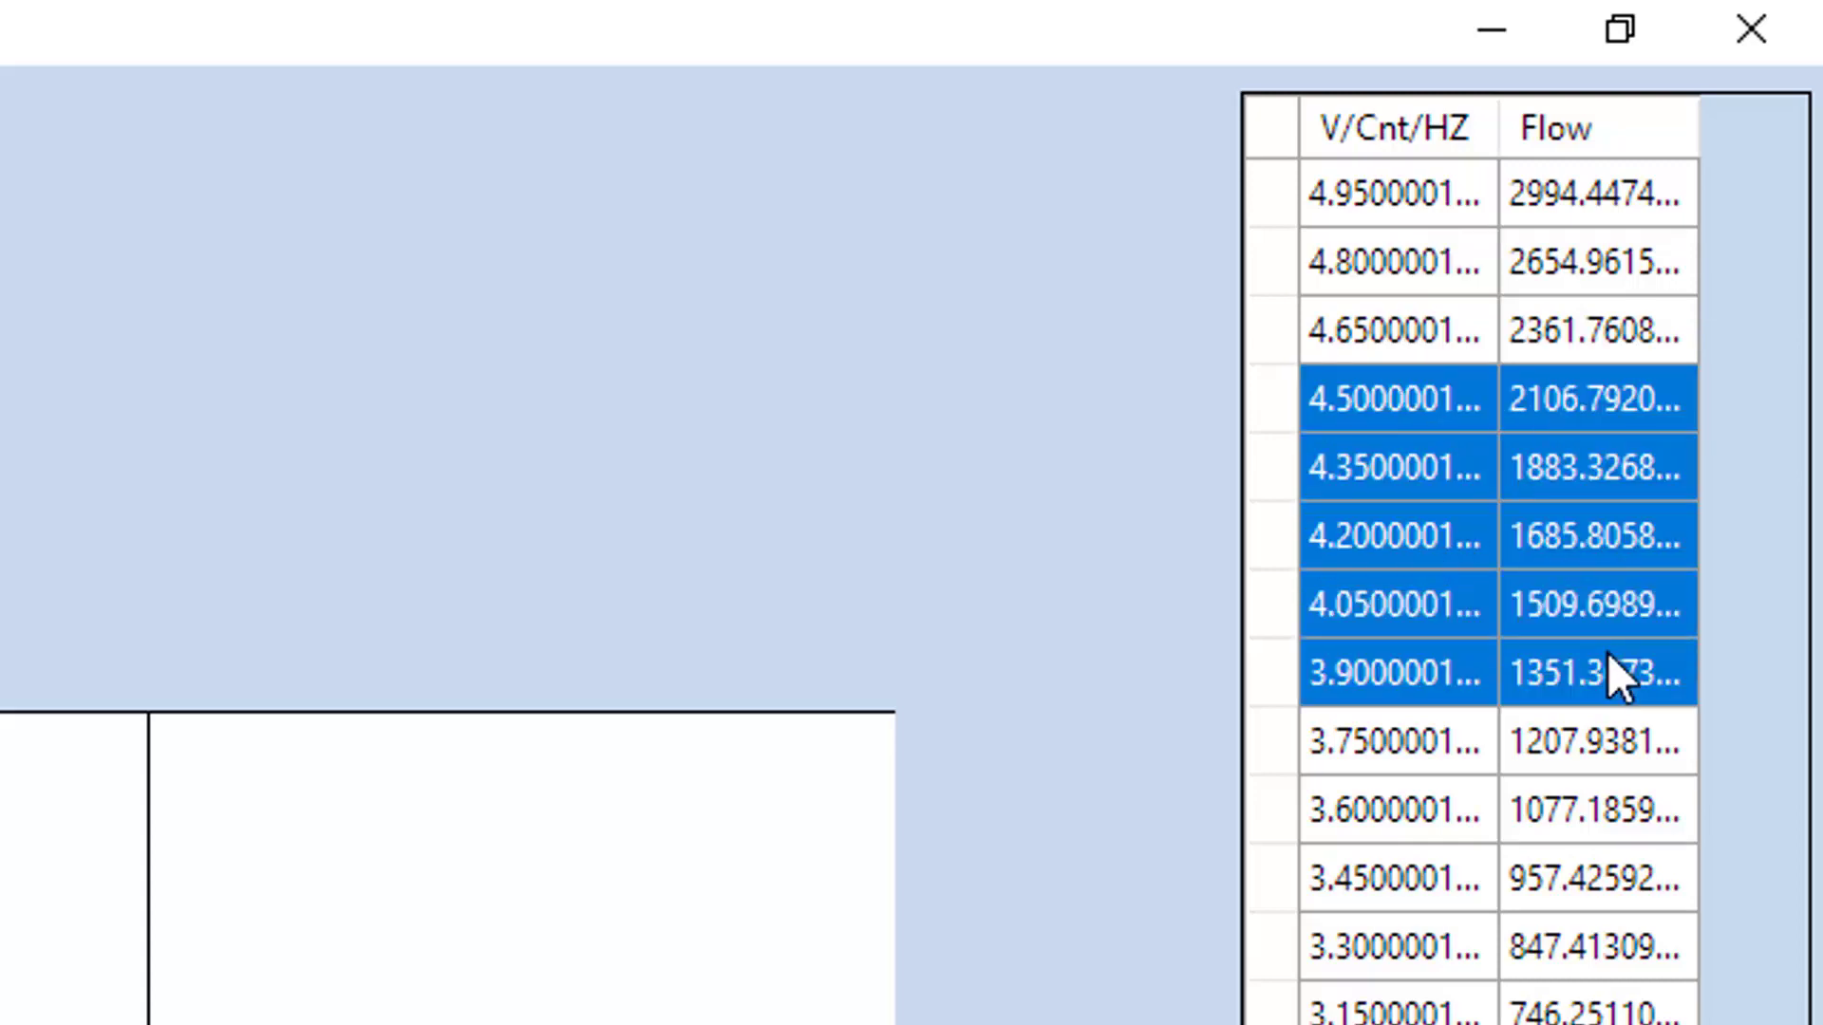
{"action": "left_click_drag", "start_coordinate": [1429, 190], "coordinate": [1596, 191]}
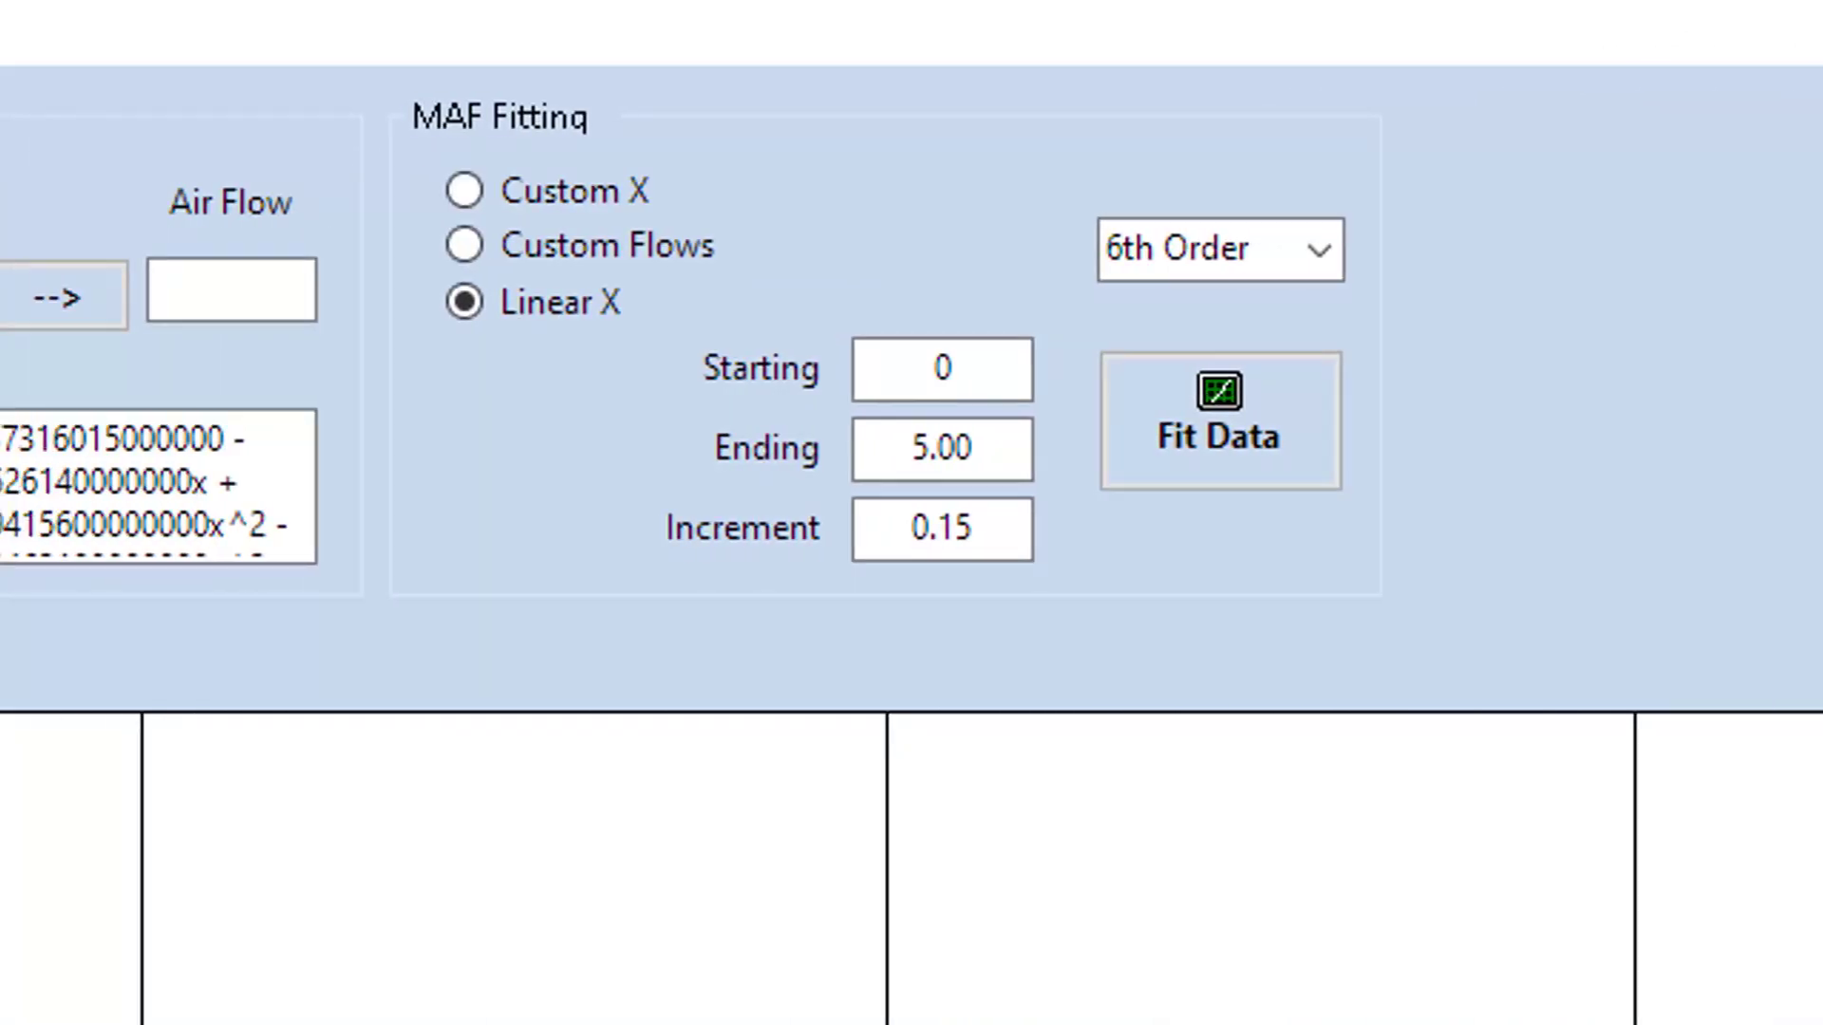
- Set the Linear X increment to 0.25 and refit the MAF data
{"action": "left_click", "coordinate": [1009, 548]}
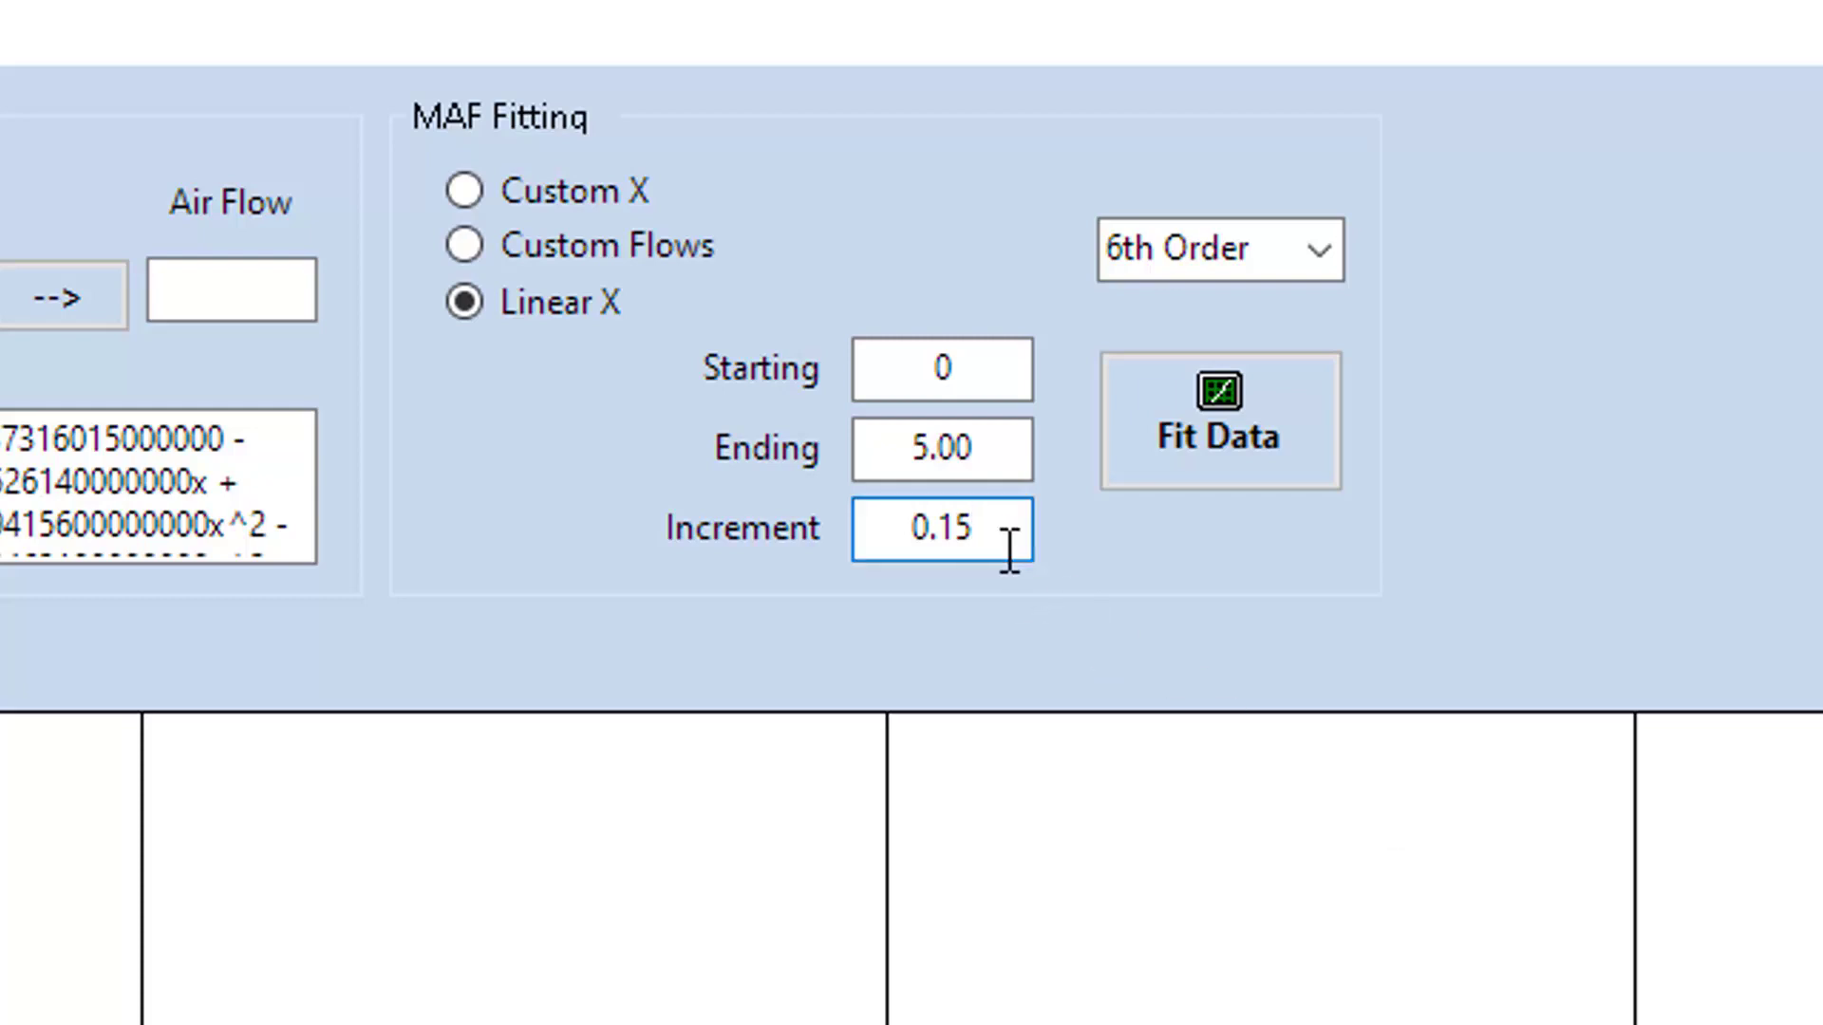
{"action": "key", "text": "BackSpace"}
{"action": "key", "text": "BackSpace"}
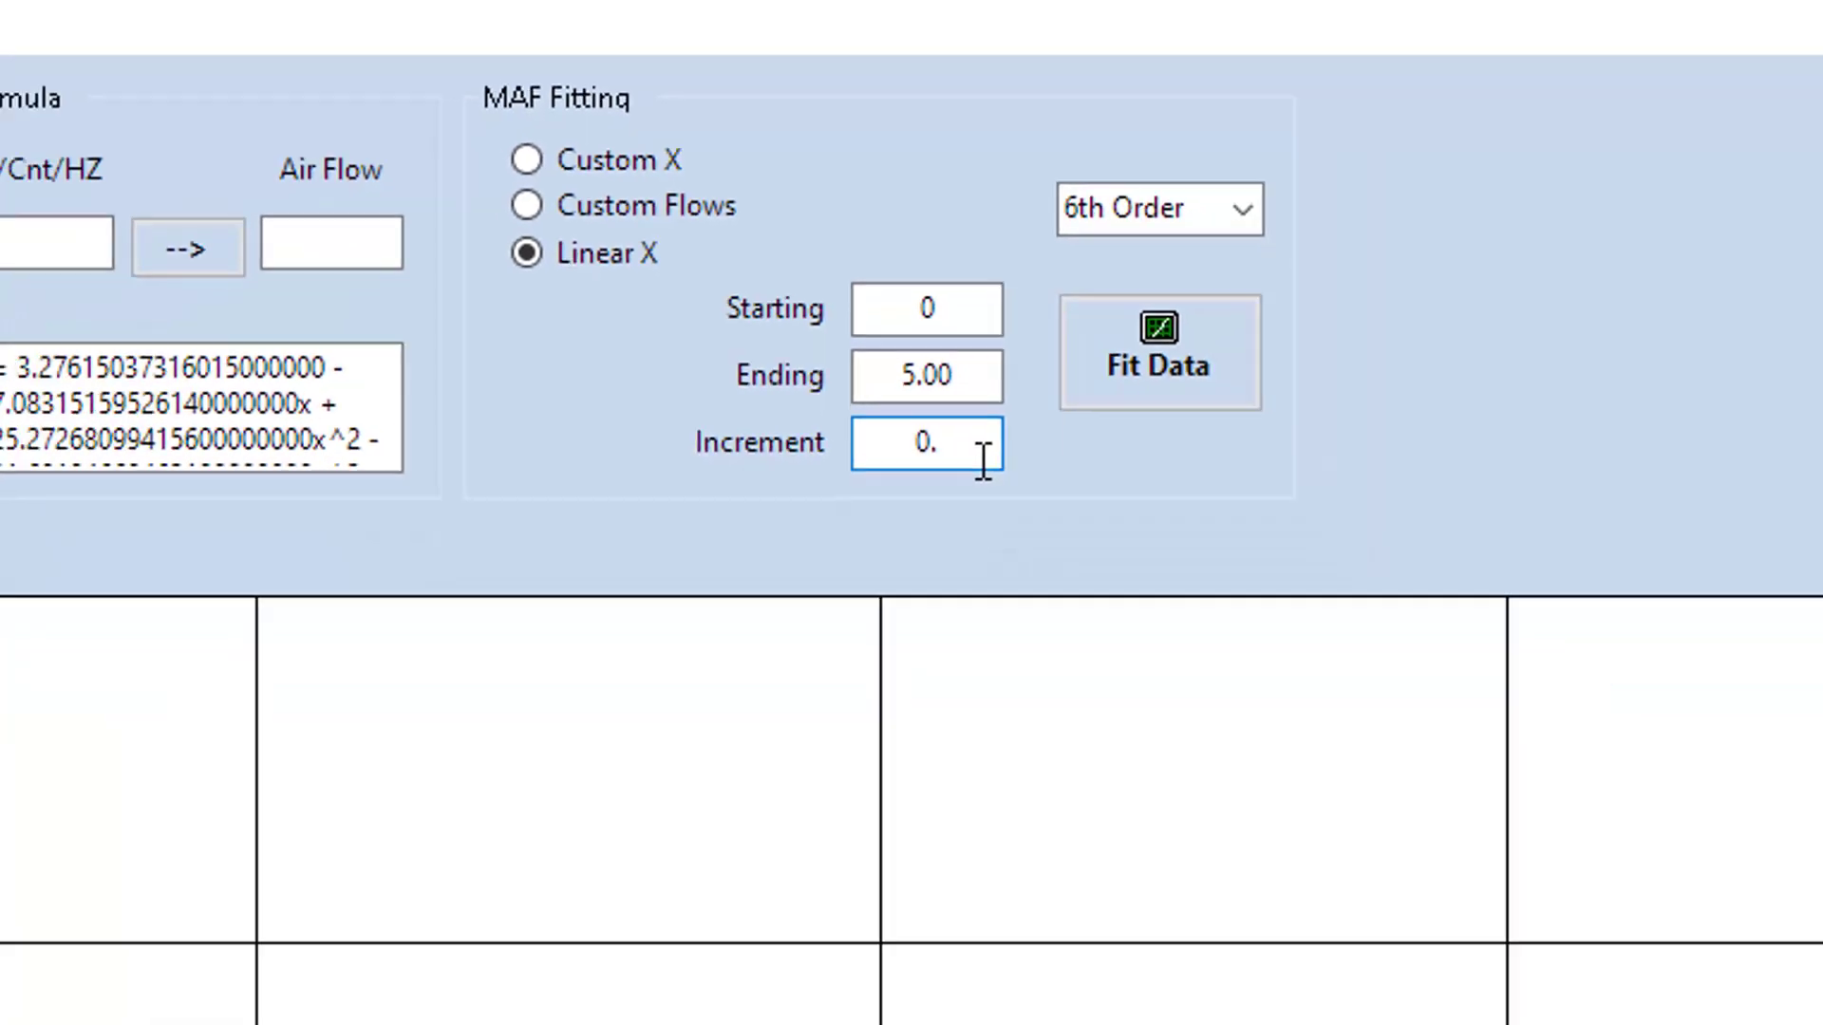
{"action": "type", "text": "25"}
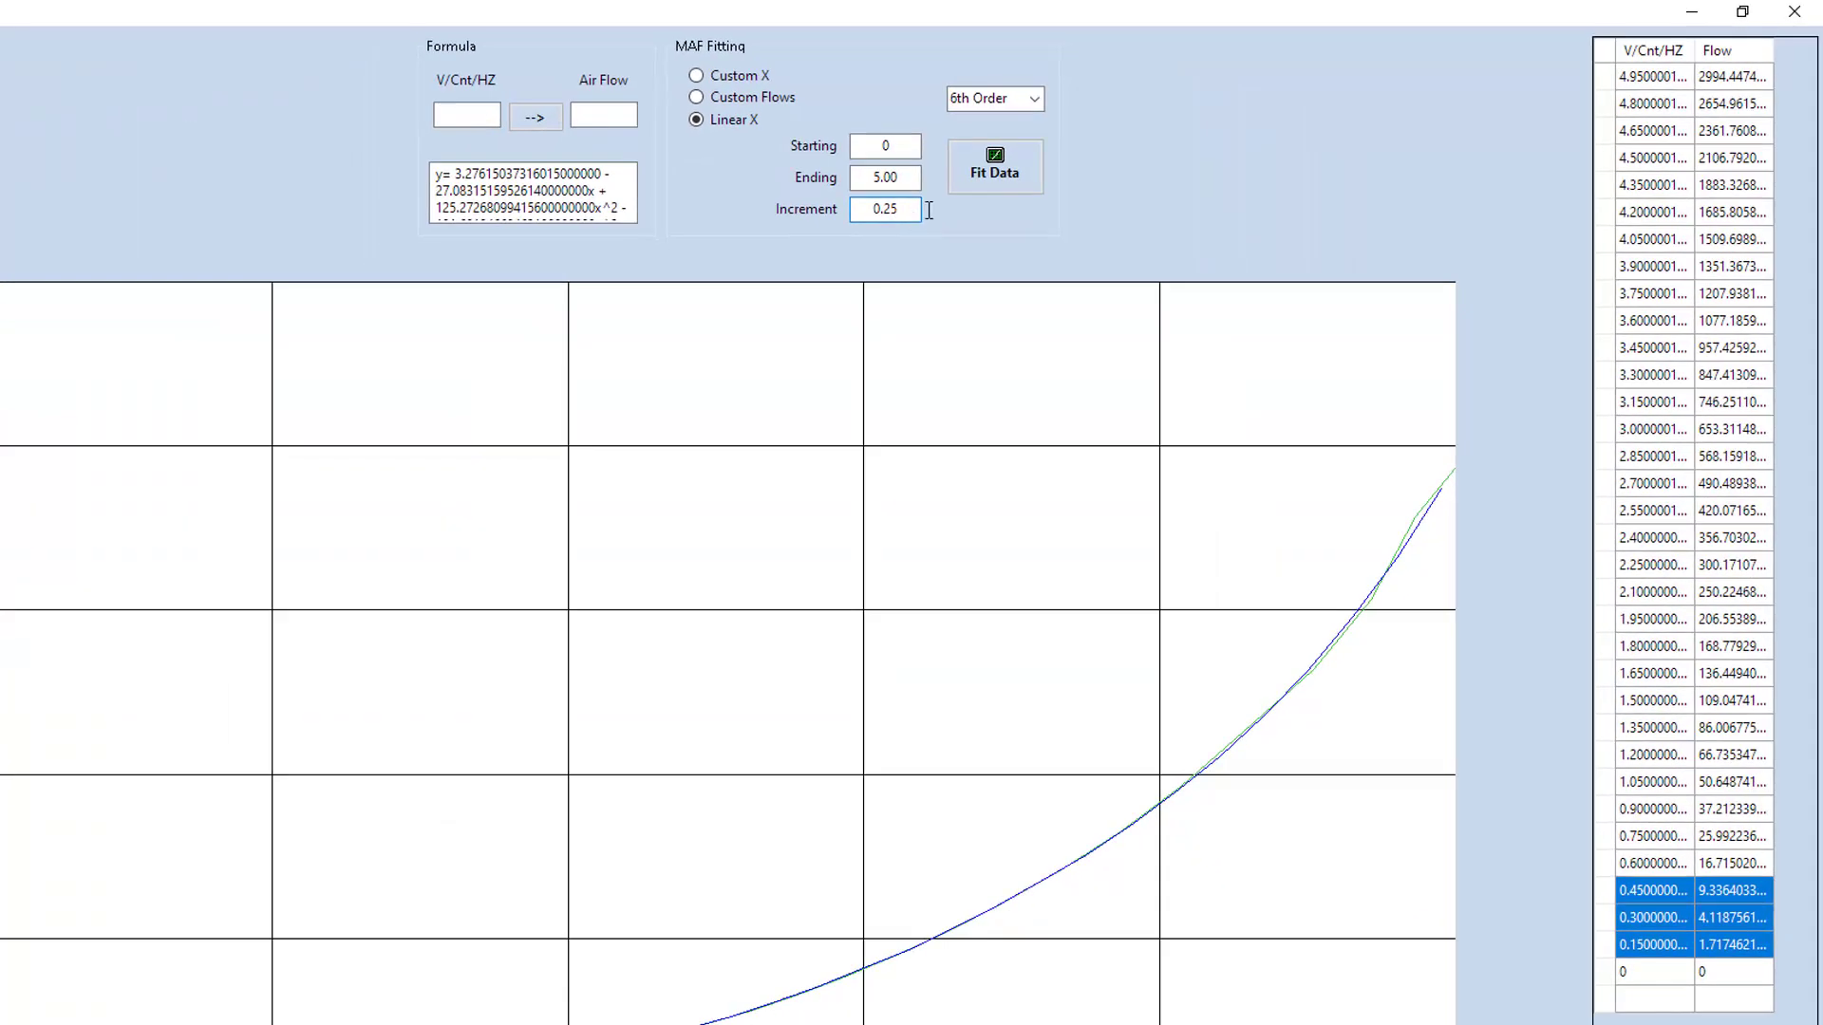
{"action": "left_click", "coordinate": [1213, 346]}
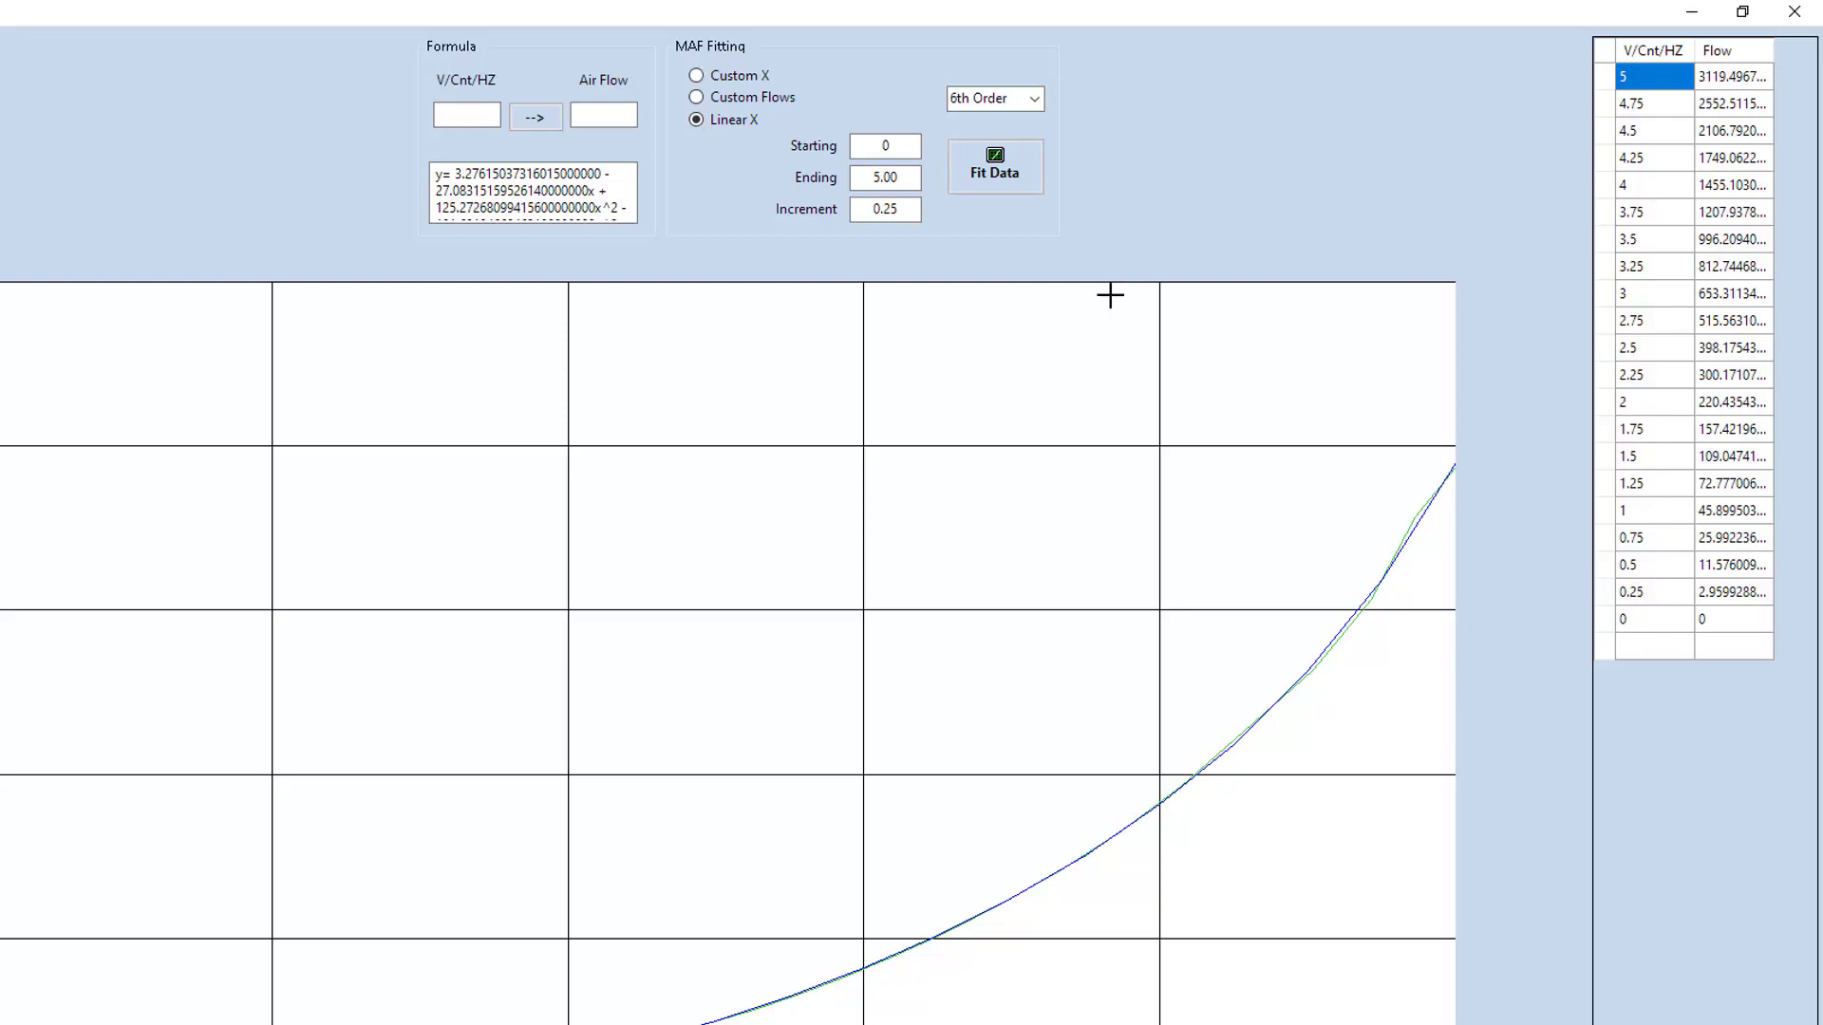
- Try a Linear X increment of .2 and refit the MAF data
{"action": "left_click", "coordinate": [910, 208]}
{"action": "left_click_drag", "start_coordinate": [910, 209], "coordinate": [783, 213]}
{"action": "type", "text": ".2"}
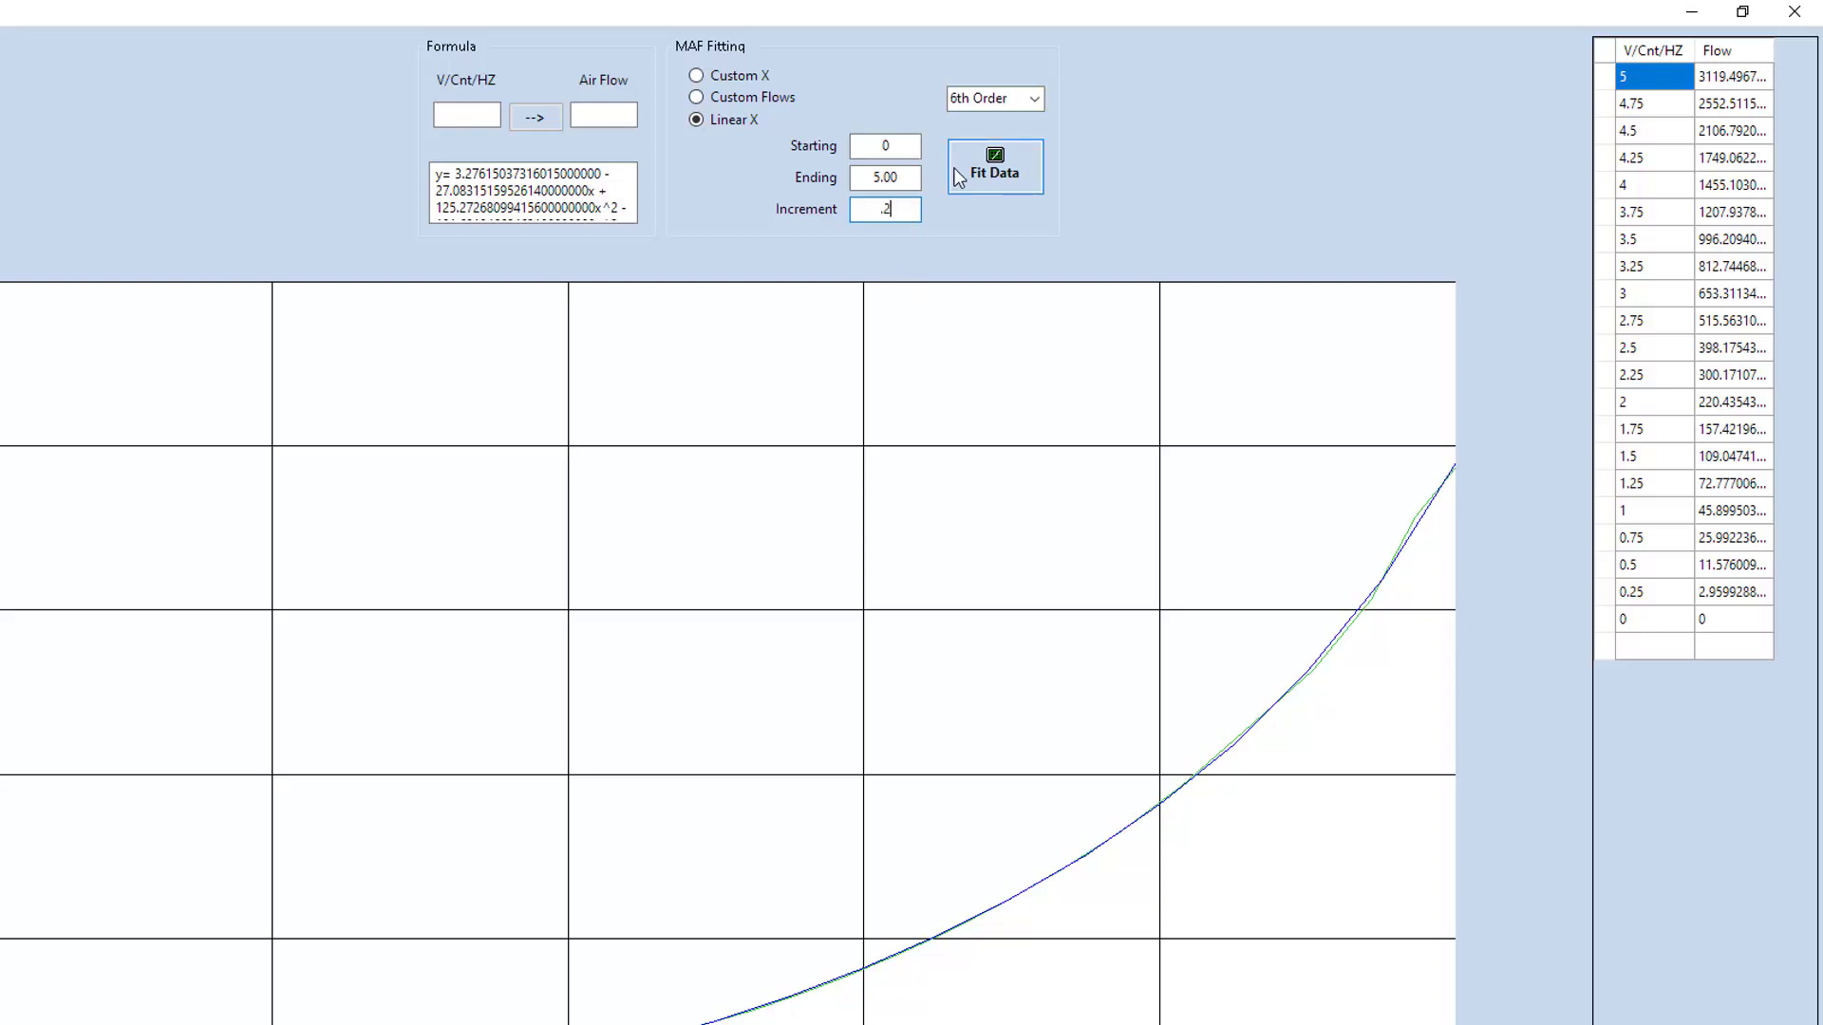
{"action": "left_click", "coordinate": [991, 176]}
- Try an increment of .18, refit the data, and check the highest fitted voltage row
{"action": "left_click", "coordinate": [896, 211]}
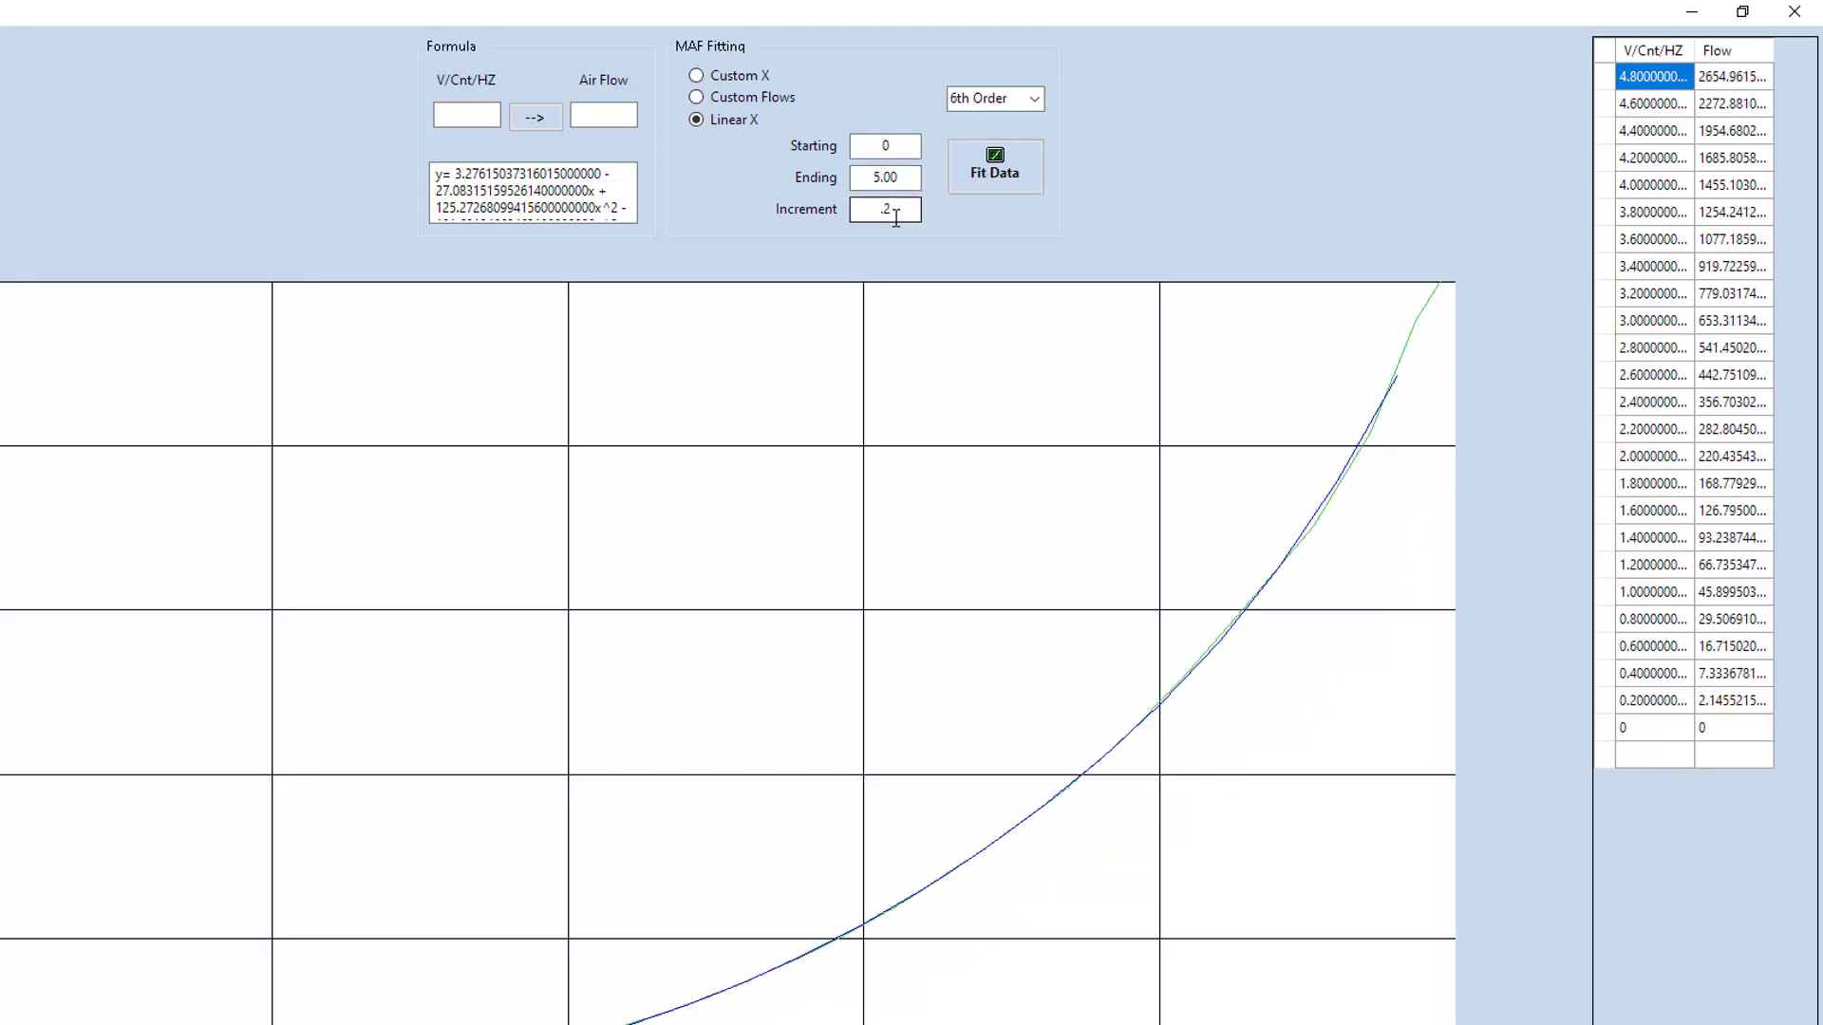
{"action": "key", "text": "BackSpace"}
{"action": "type", "text": "18"}
{"action": "left_click", "coordinate": [988, 169]}
{"action": "left_click", "coordinate": [1657, 104]}
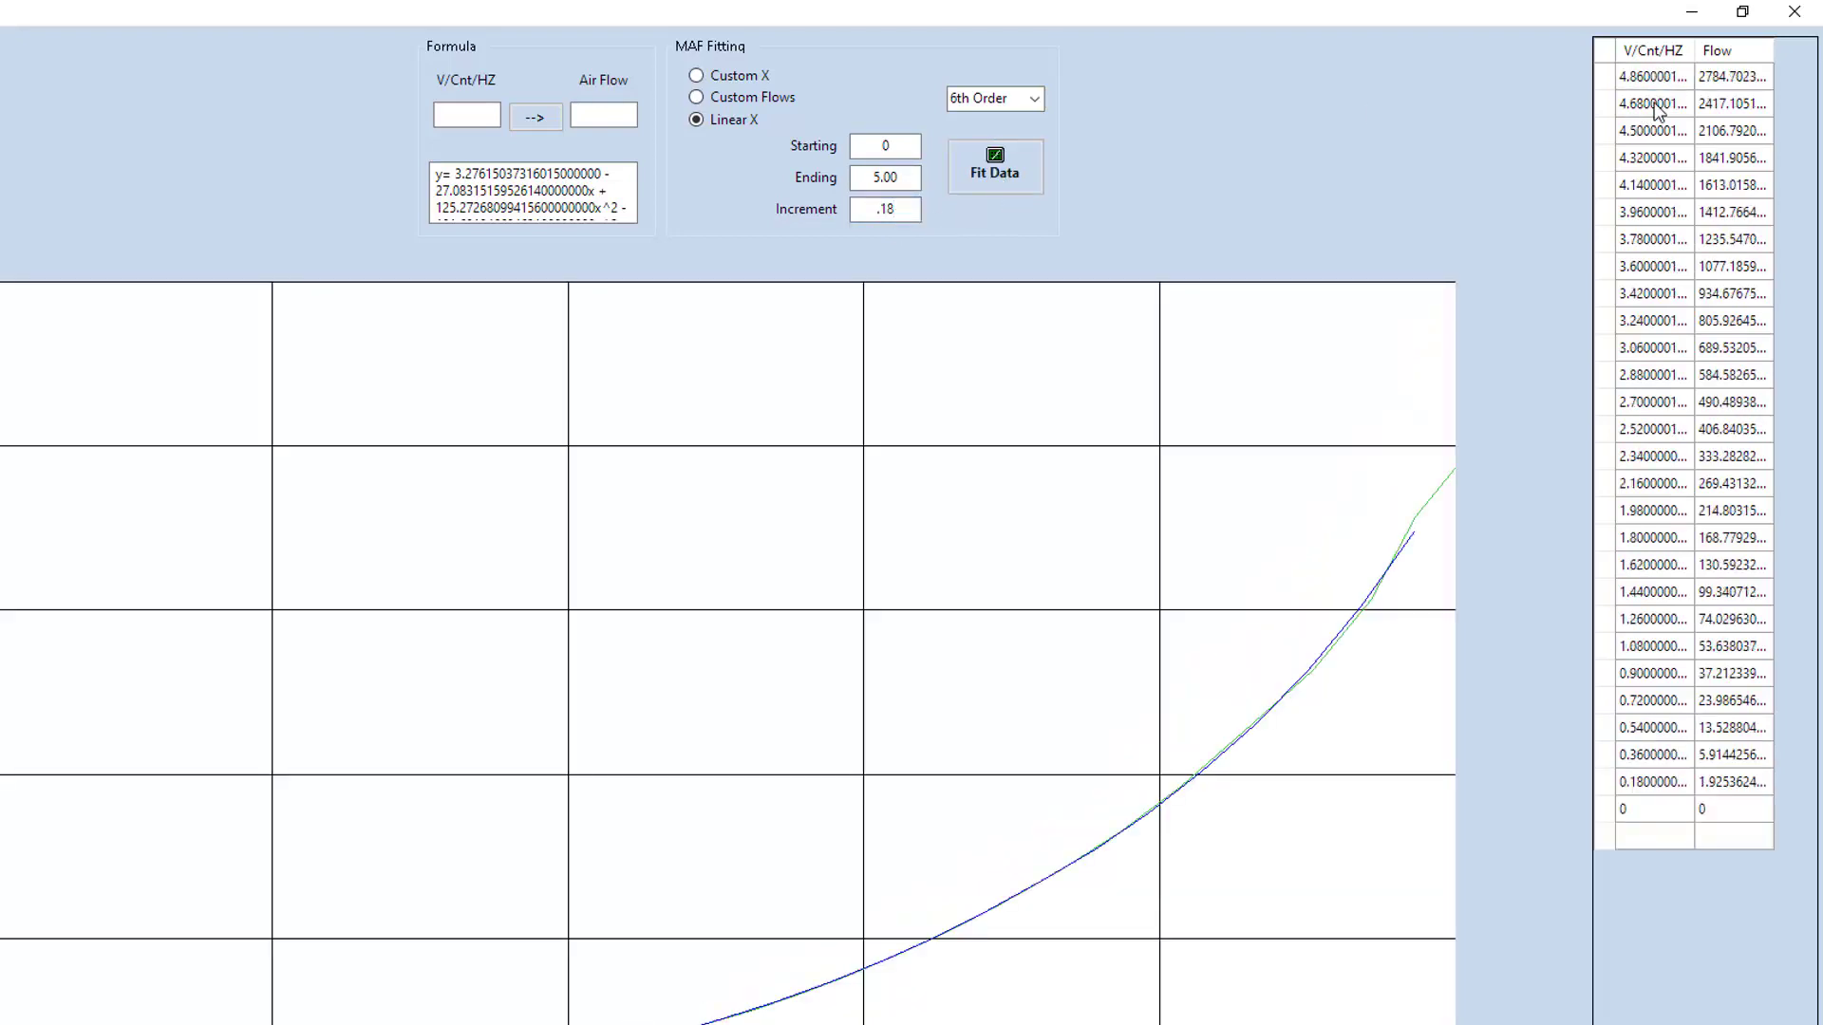
{"action": "left_click", "coordinate": [1657, 77]}
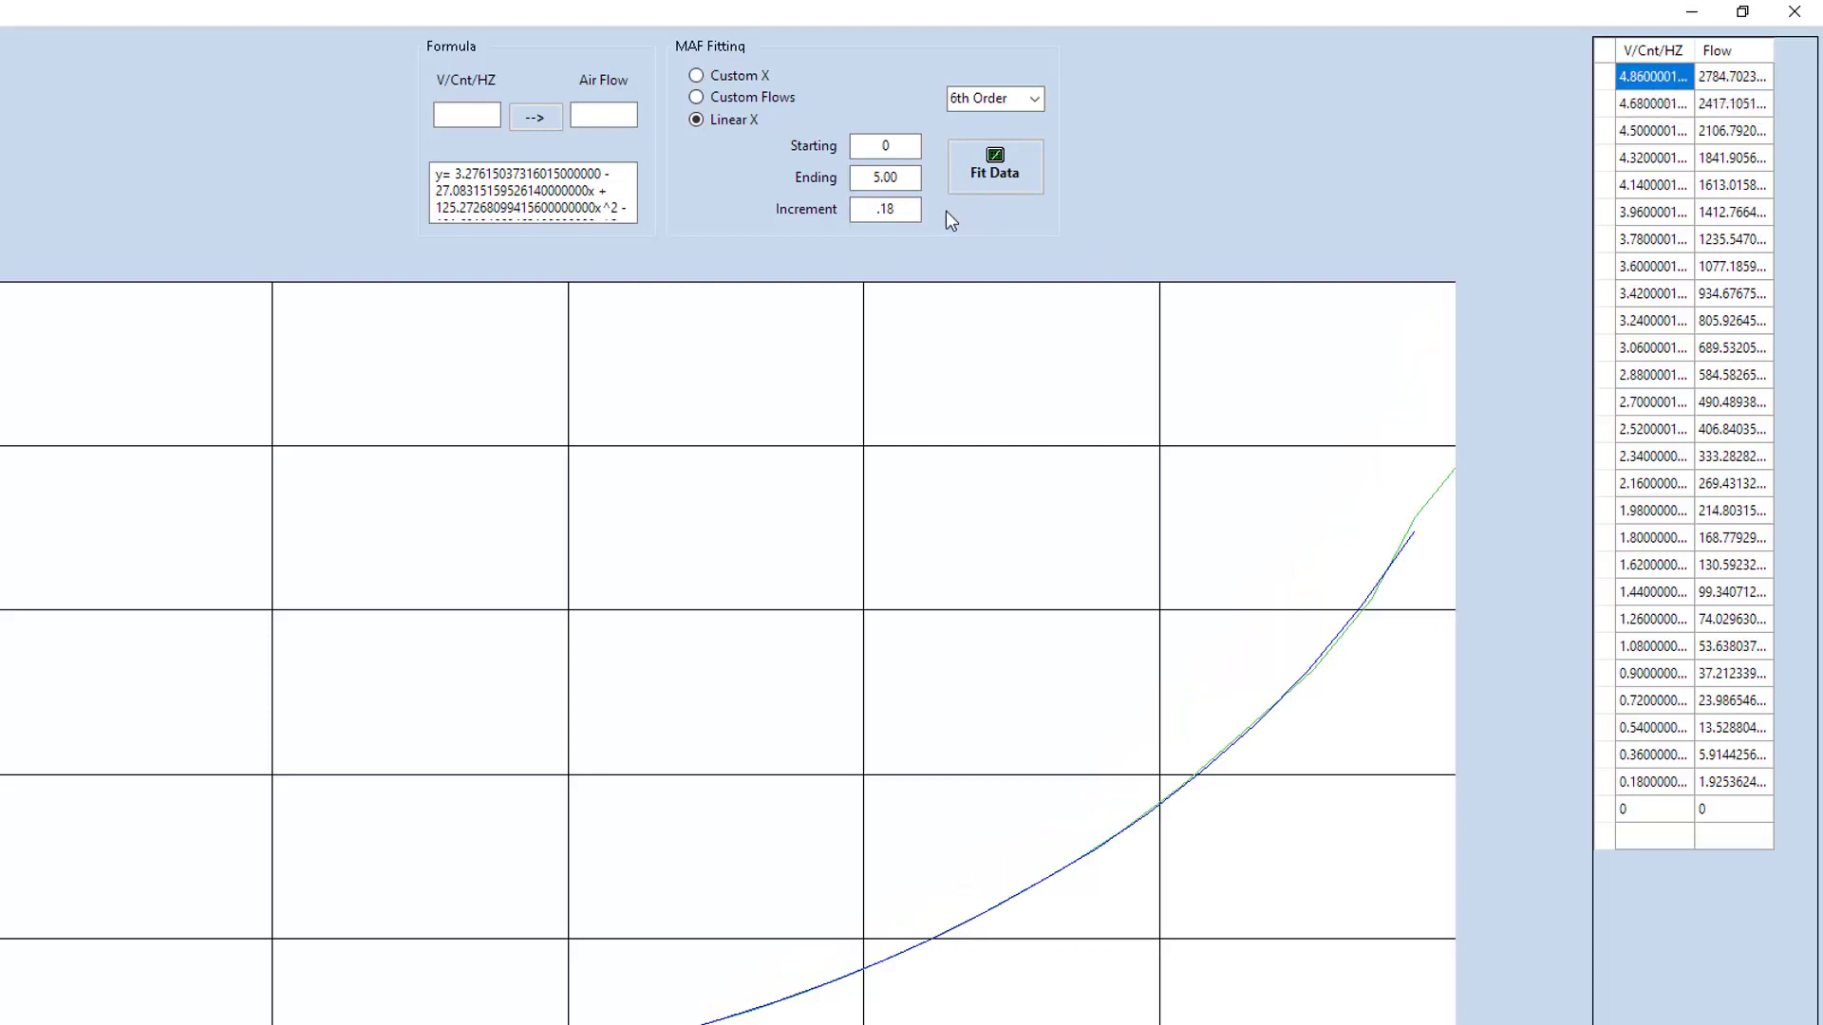
- Set the increment to .17 and refit the MAF data
{"action": "left_click", "coordinate": [916, 208]}
{"action": "key", "text": "BackSpace"}
{"action": "type", "text": "7"}
{"action": "left_click", "coordinate": [1008, 185]}
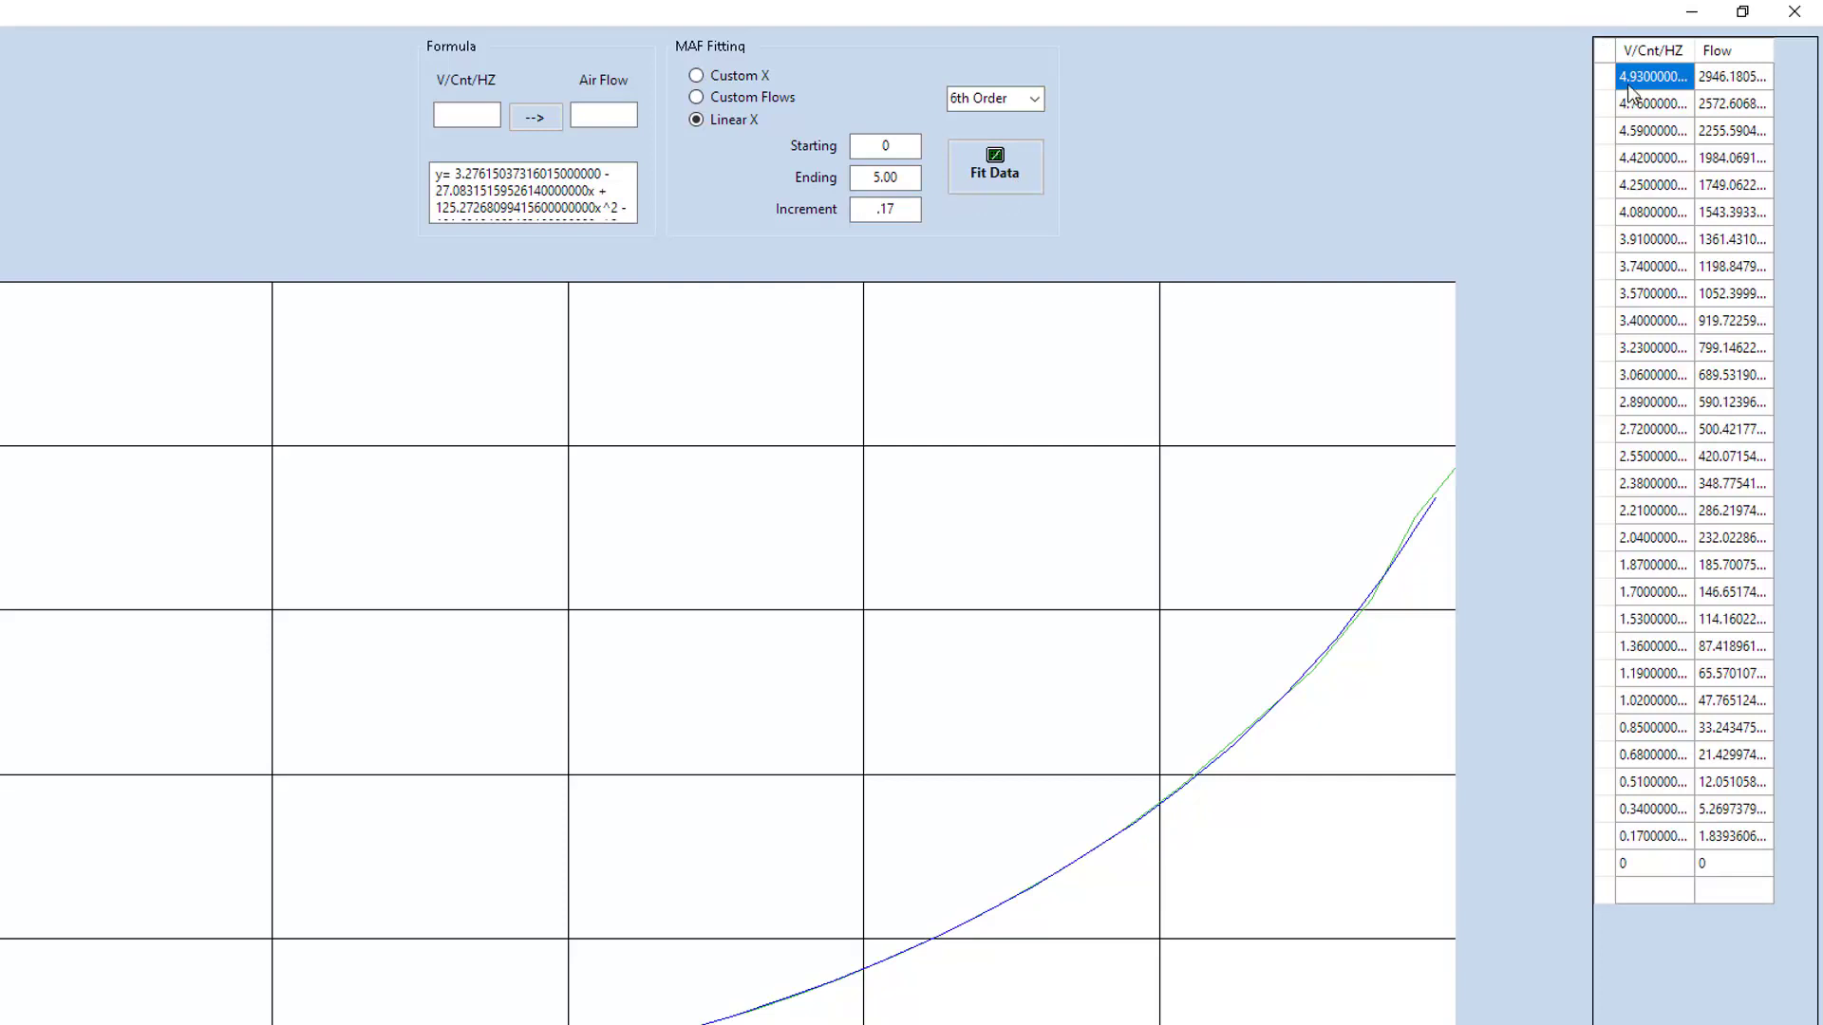
- Copy all fitted V/Cnt/HZ and Flow rows and paste them into Binary Editor's MAF Transfer table, starting in the row below 15.9998 volts
{"action": "left_click_drag", "start_coordinate": [1647, 90], "coordinate": [1735, 855]}
{"action": "right_click", "coordinate": [1735, 854]}
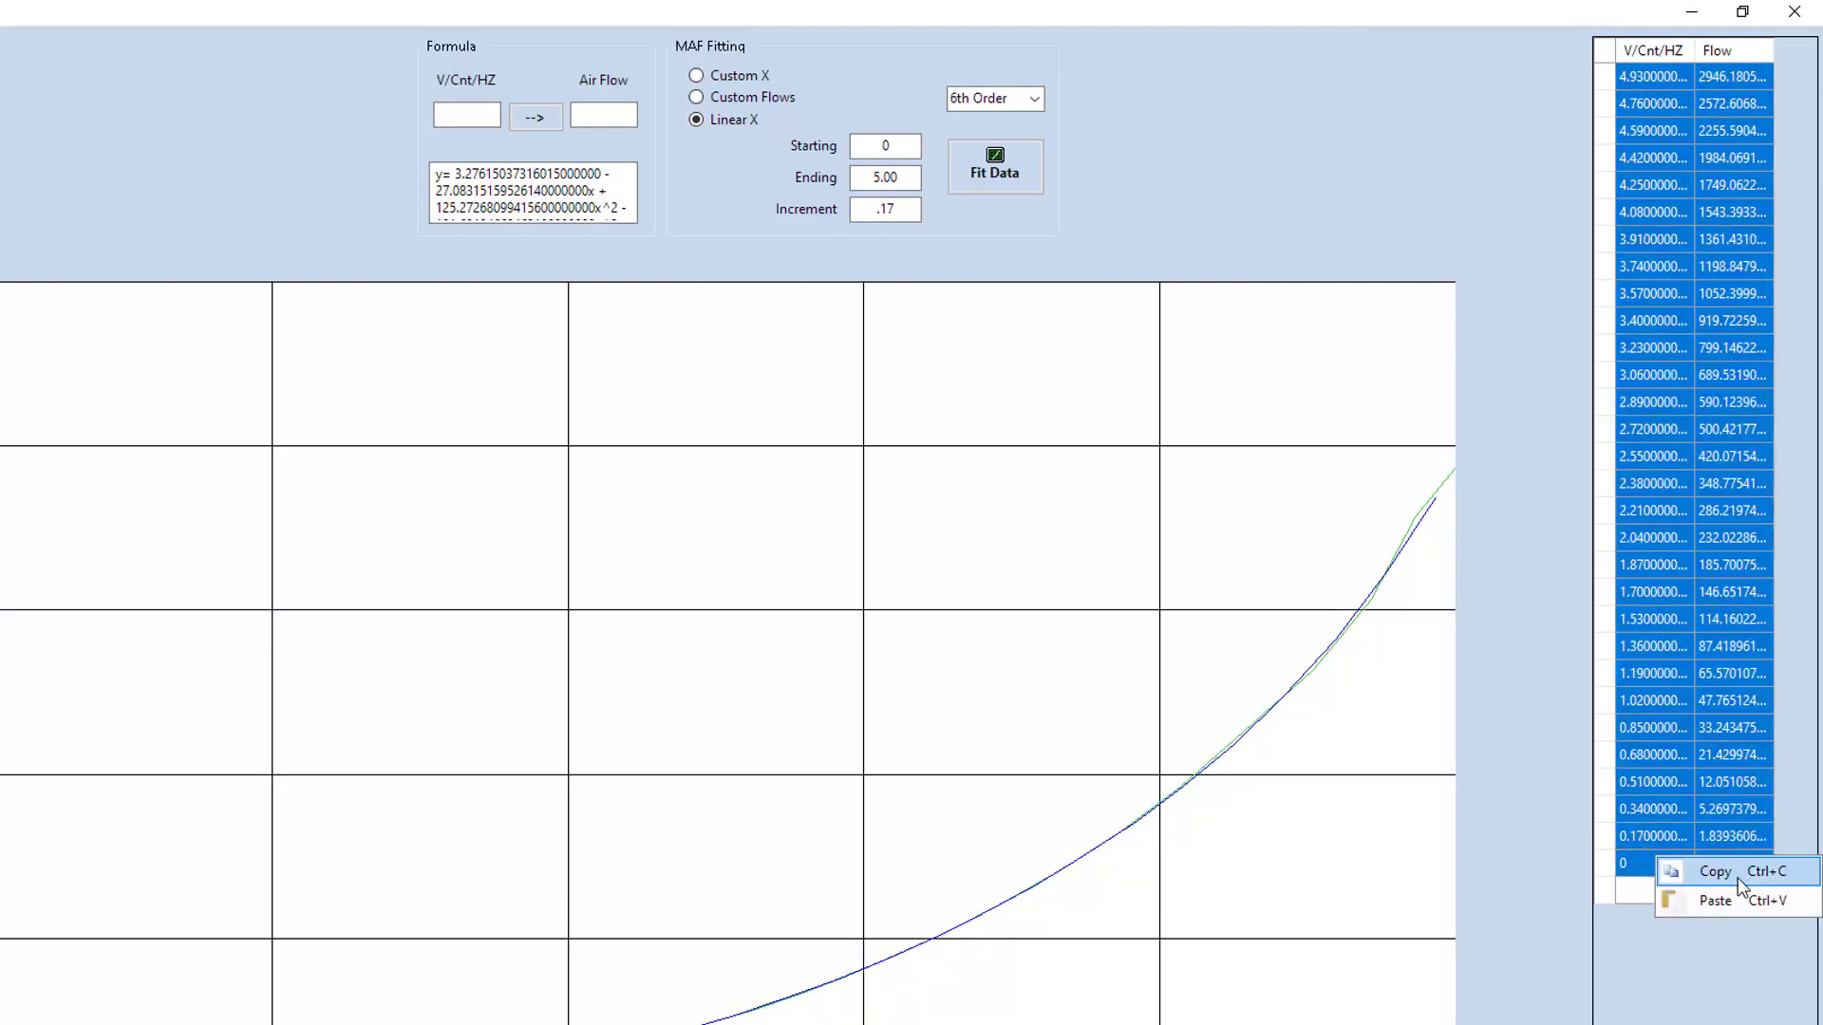
{"action": "left_click", "coordinate": [1737, 877]}
{"action": "left_click", "coordinate": [543, 1014]}
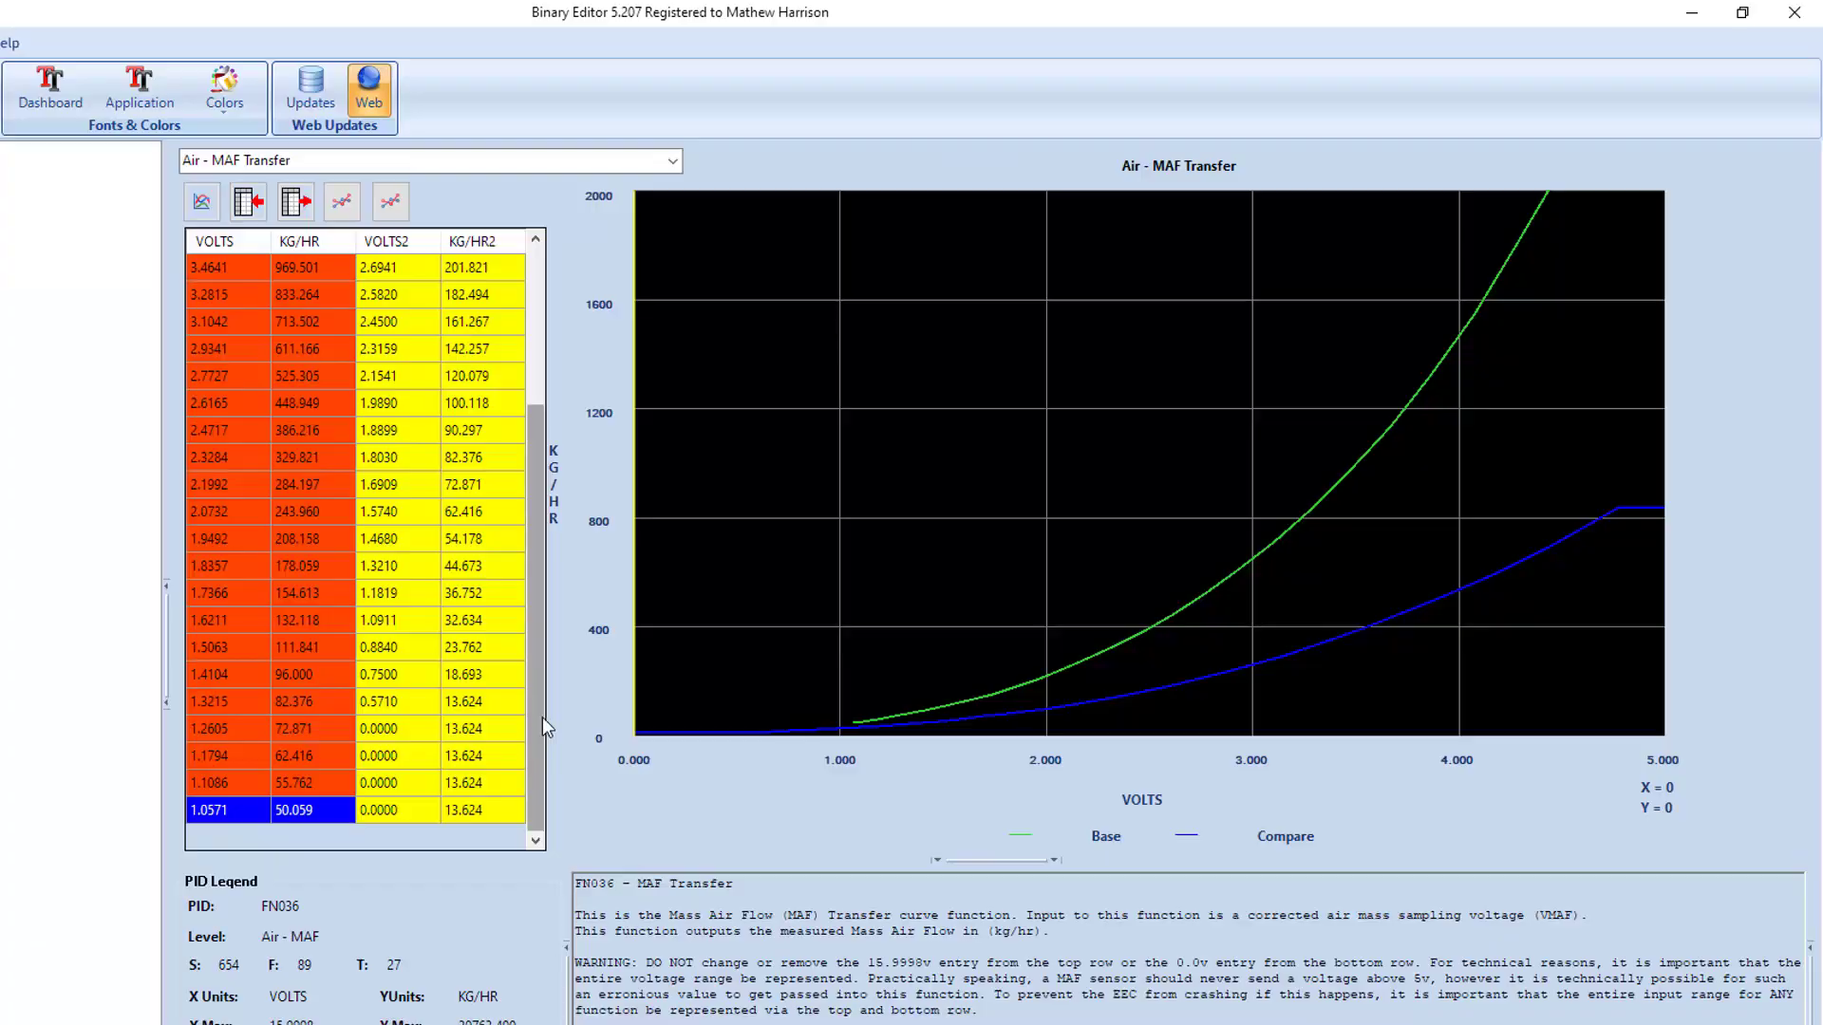
{"action": "left_click", "coordinate": [209, 296]}
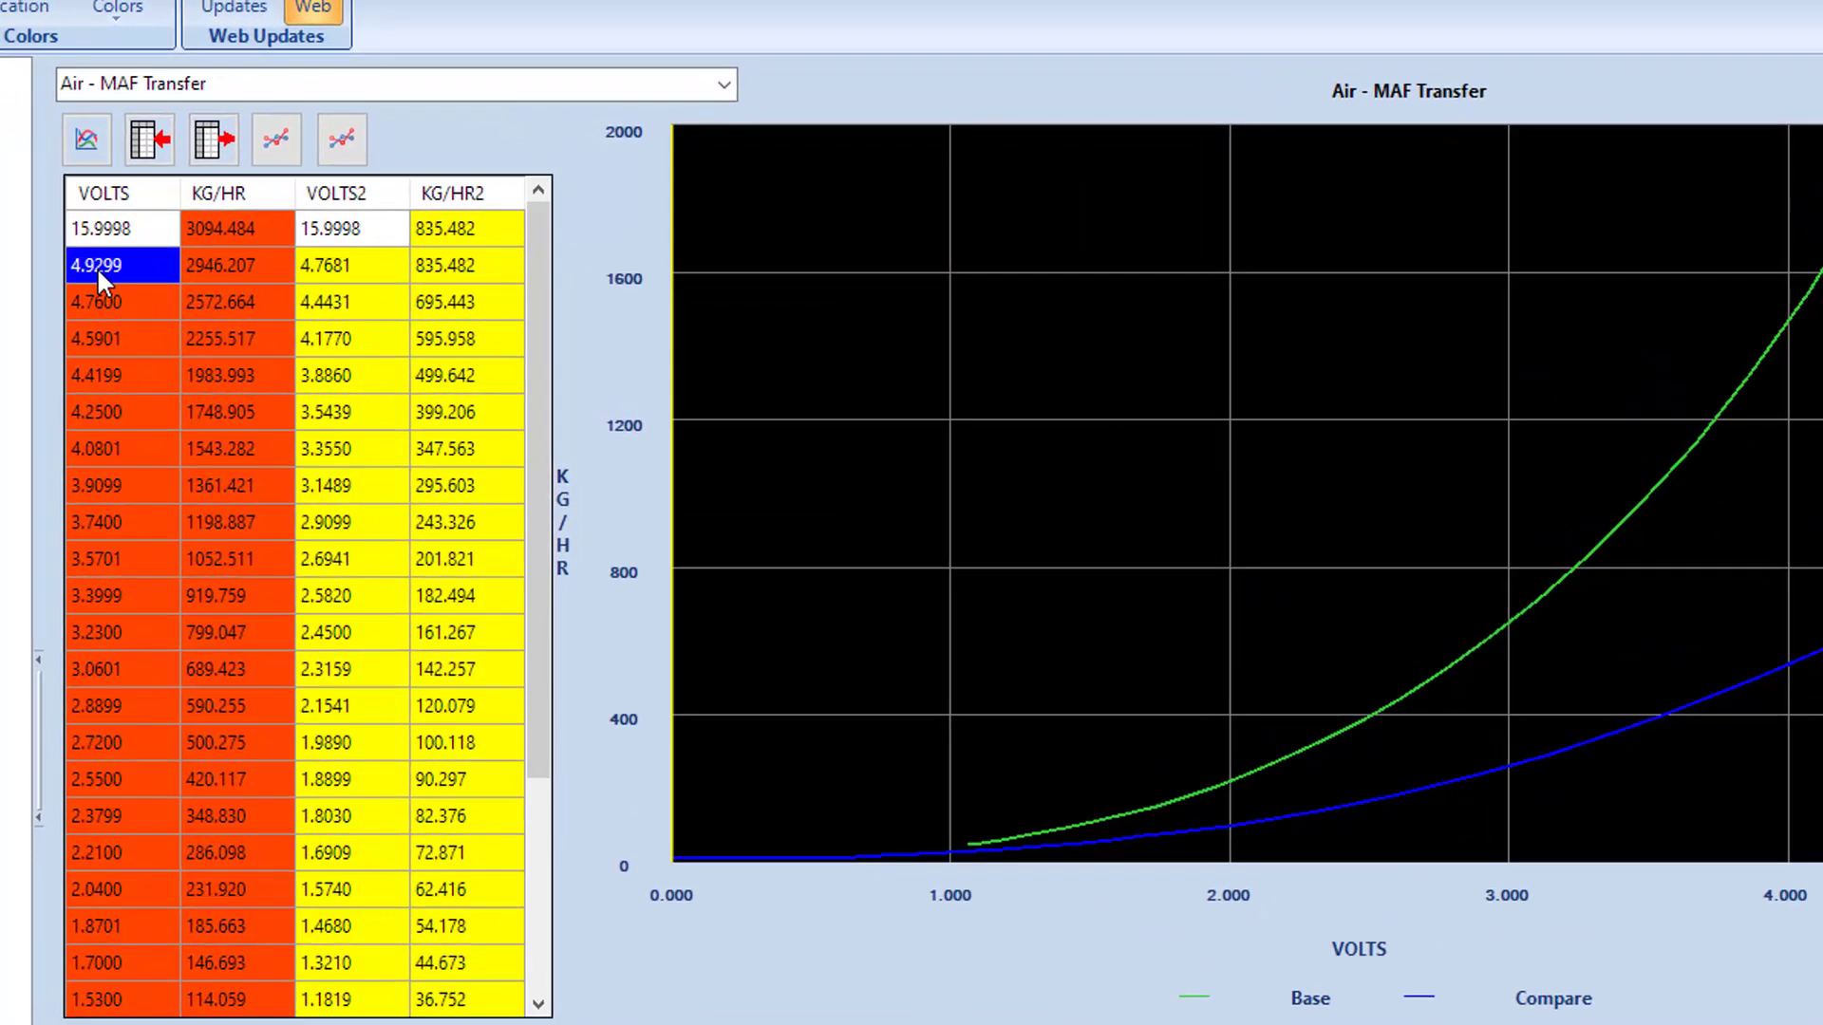
{"action": "key", "text": "ctrl+v"}
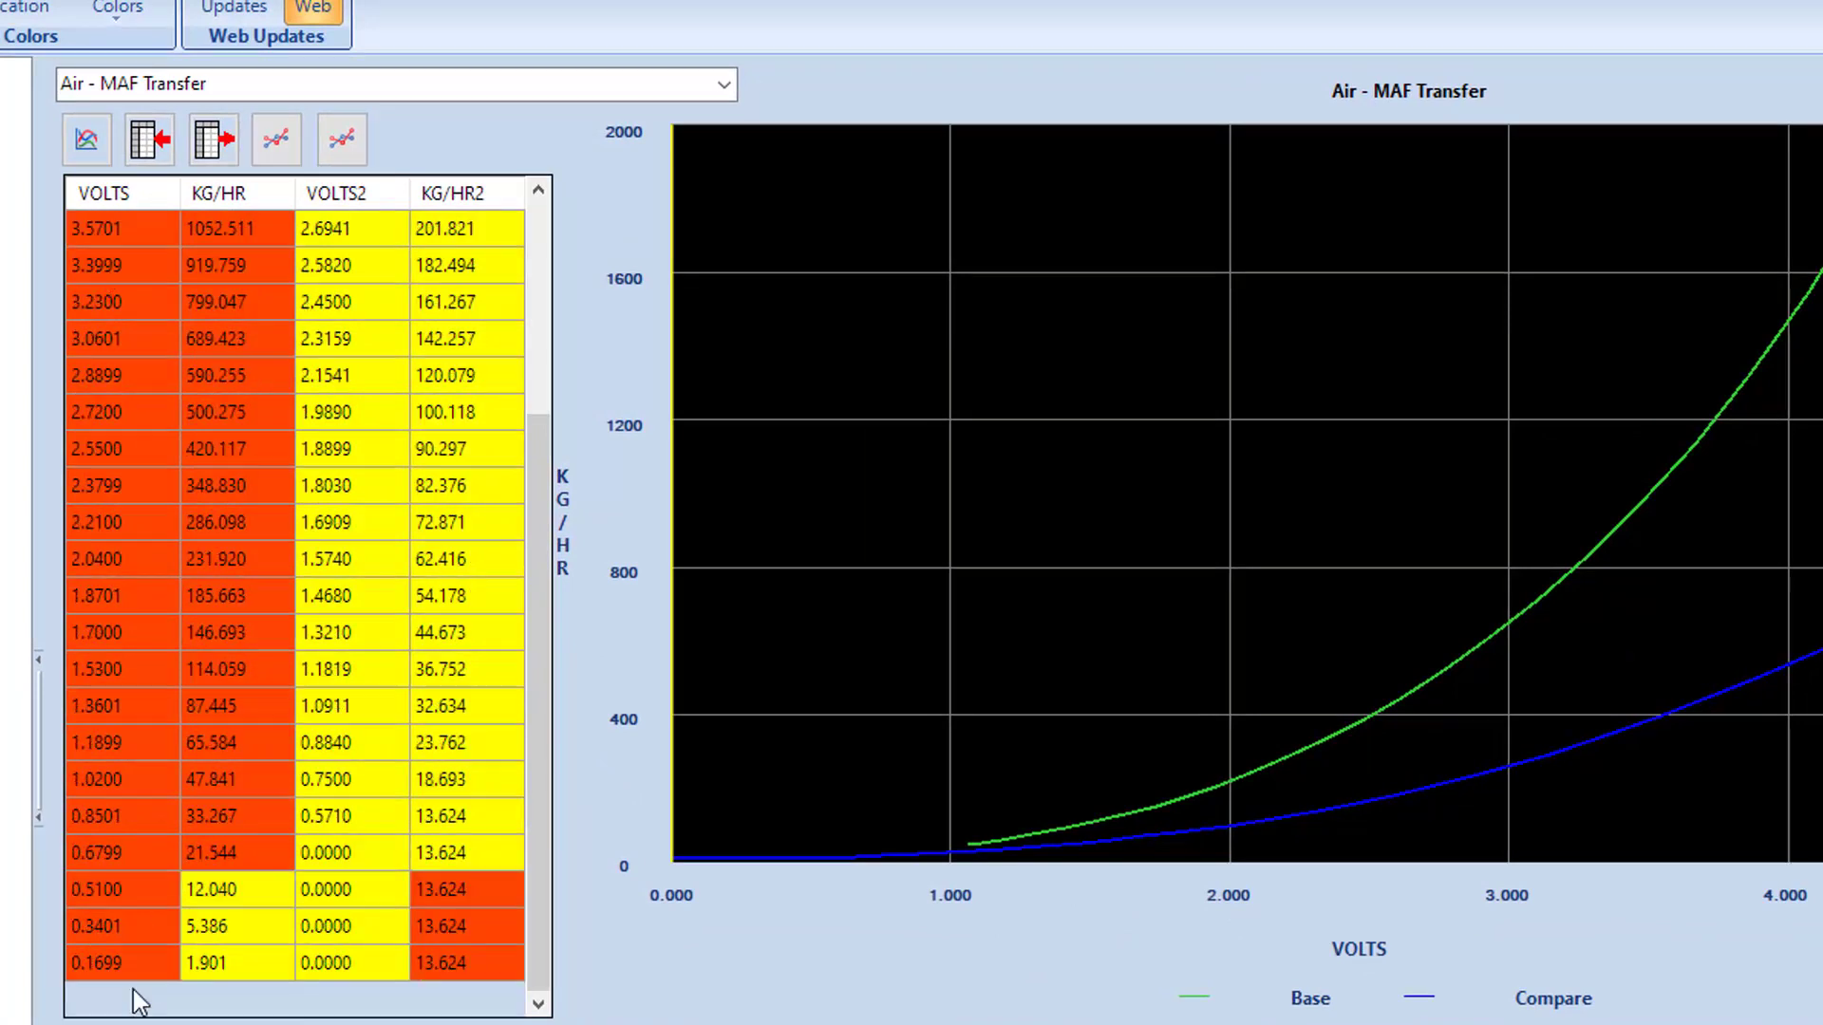
- Set the last row of the MAF Transfer table to 0 volts and 0 KG/HR
{"action": "left_click", "coordinate": [116, 965]}
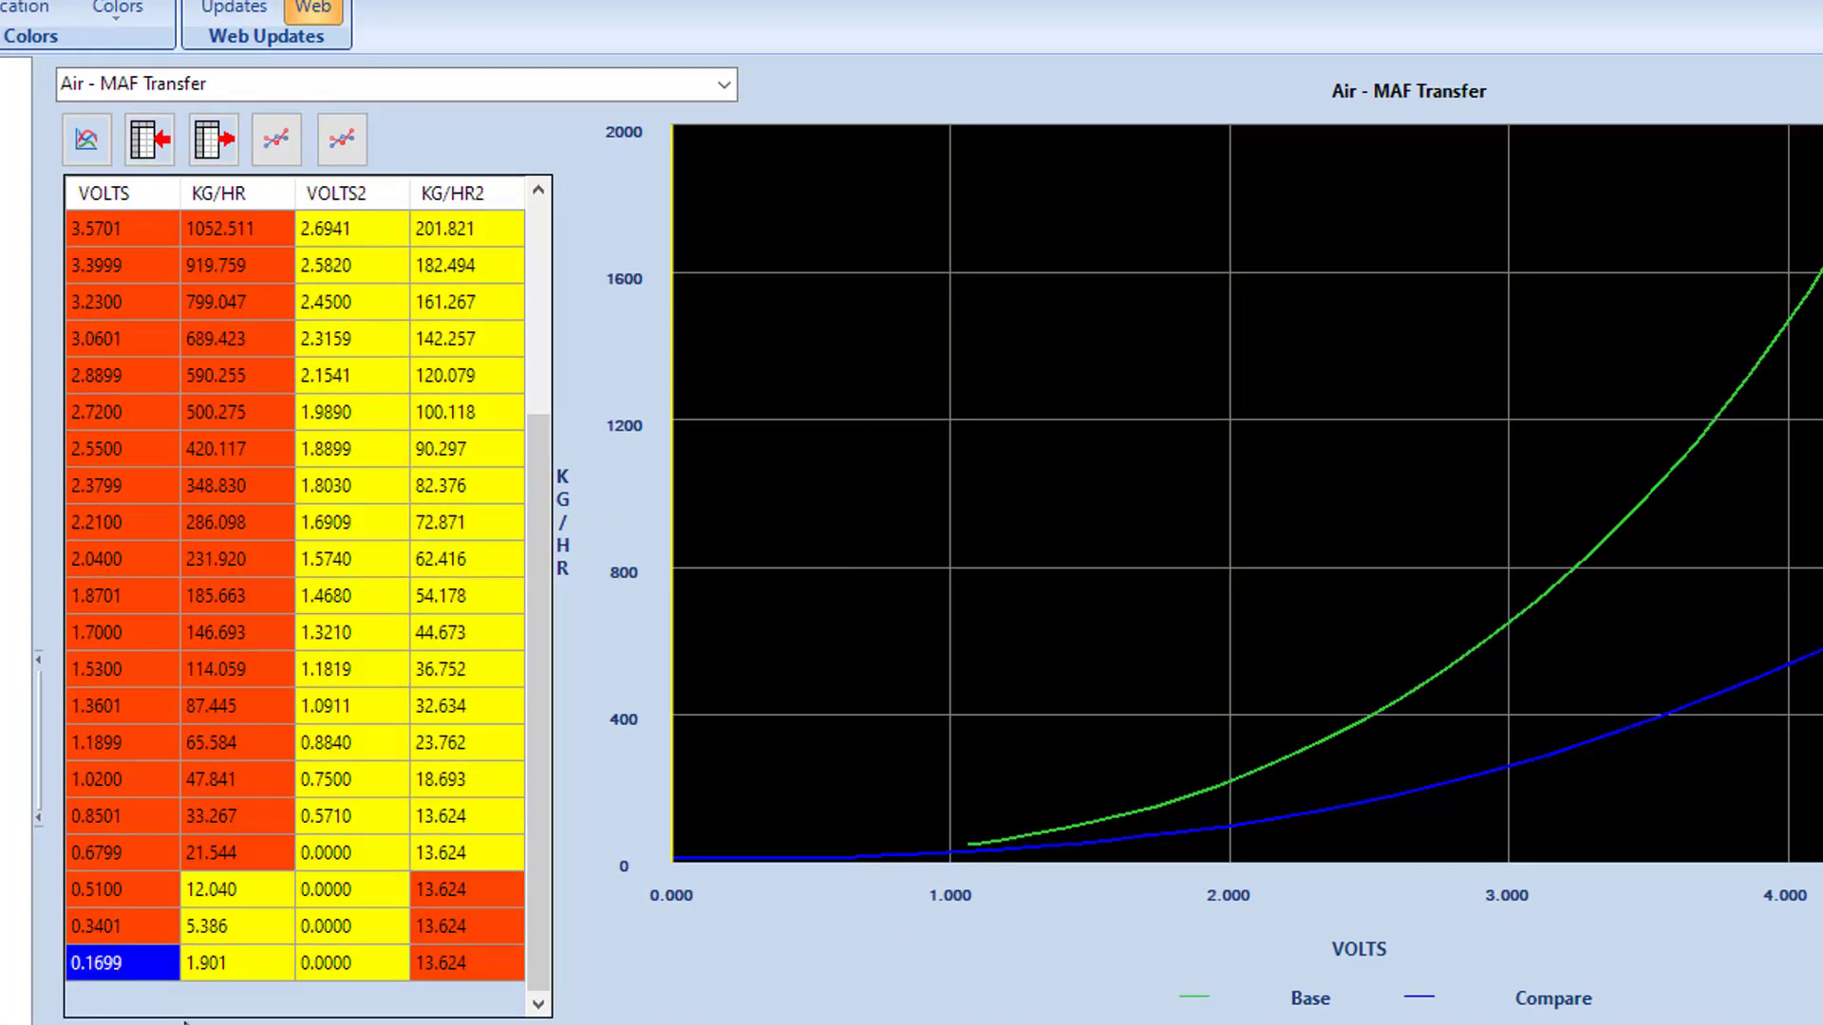
{"action": "mouse_move", "coordinate": [123, 973]}
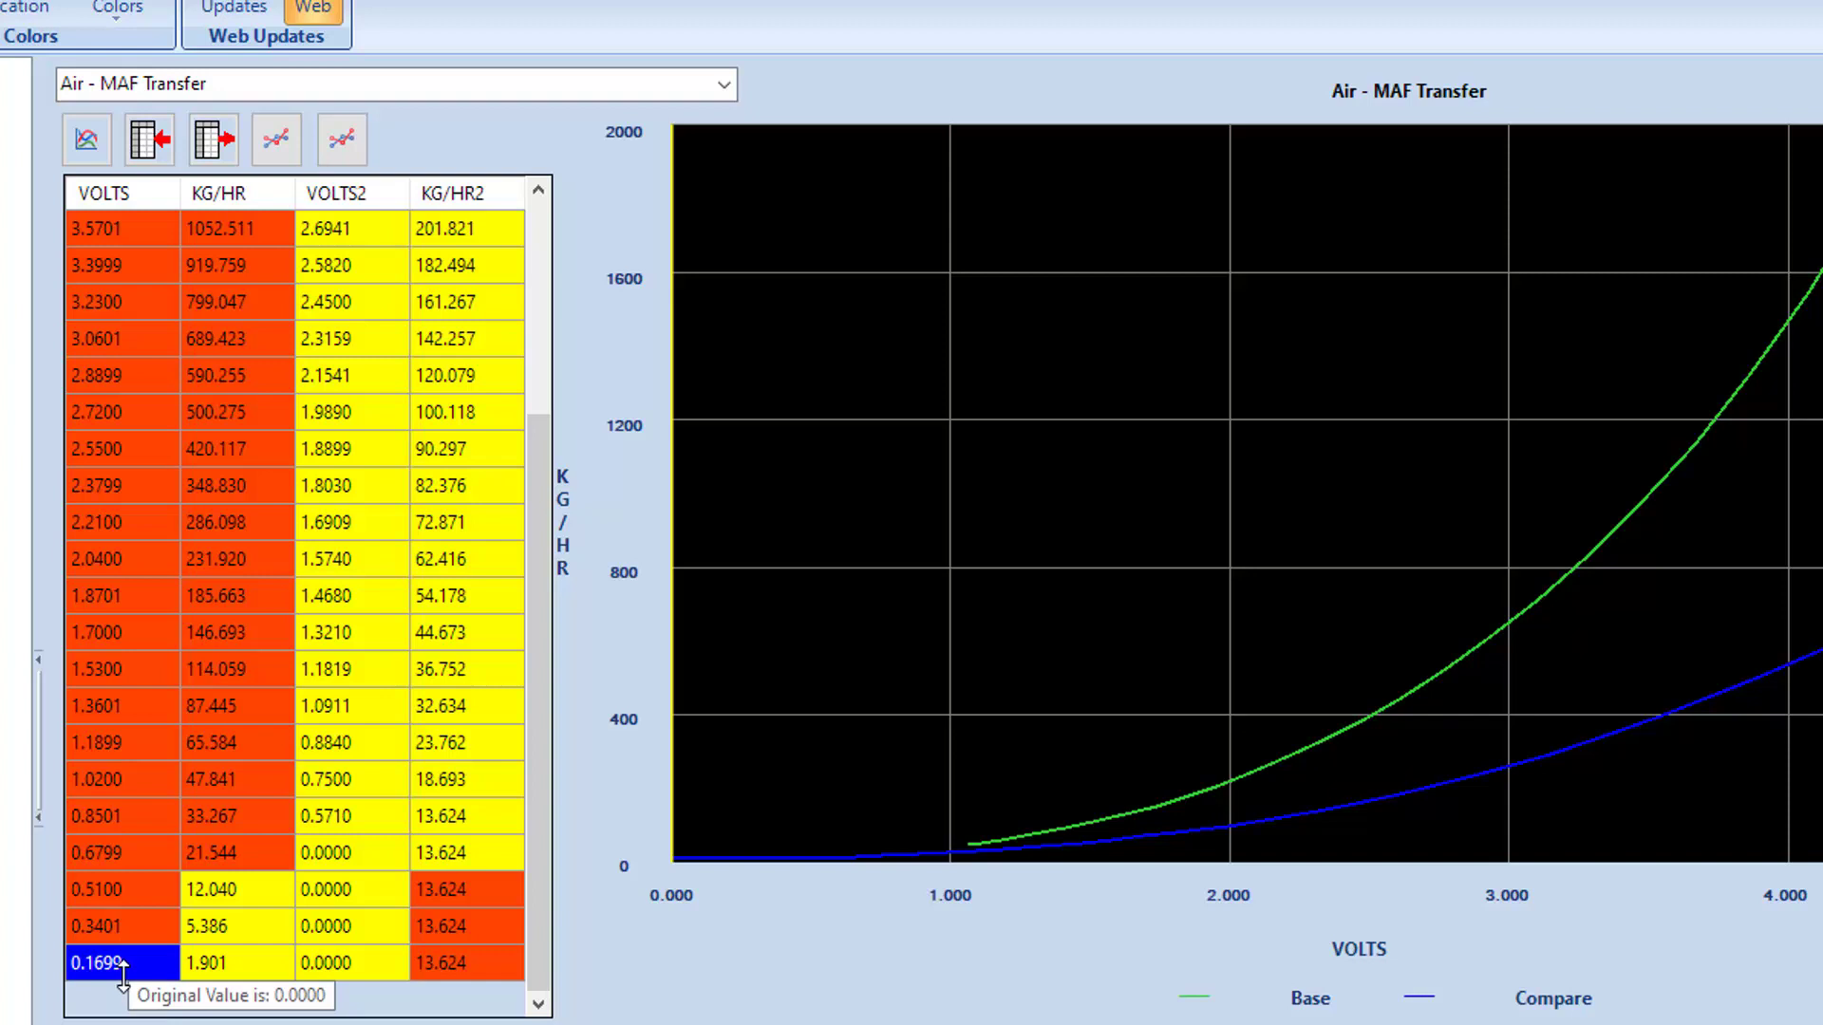
{"action": "type", "text": "0"}
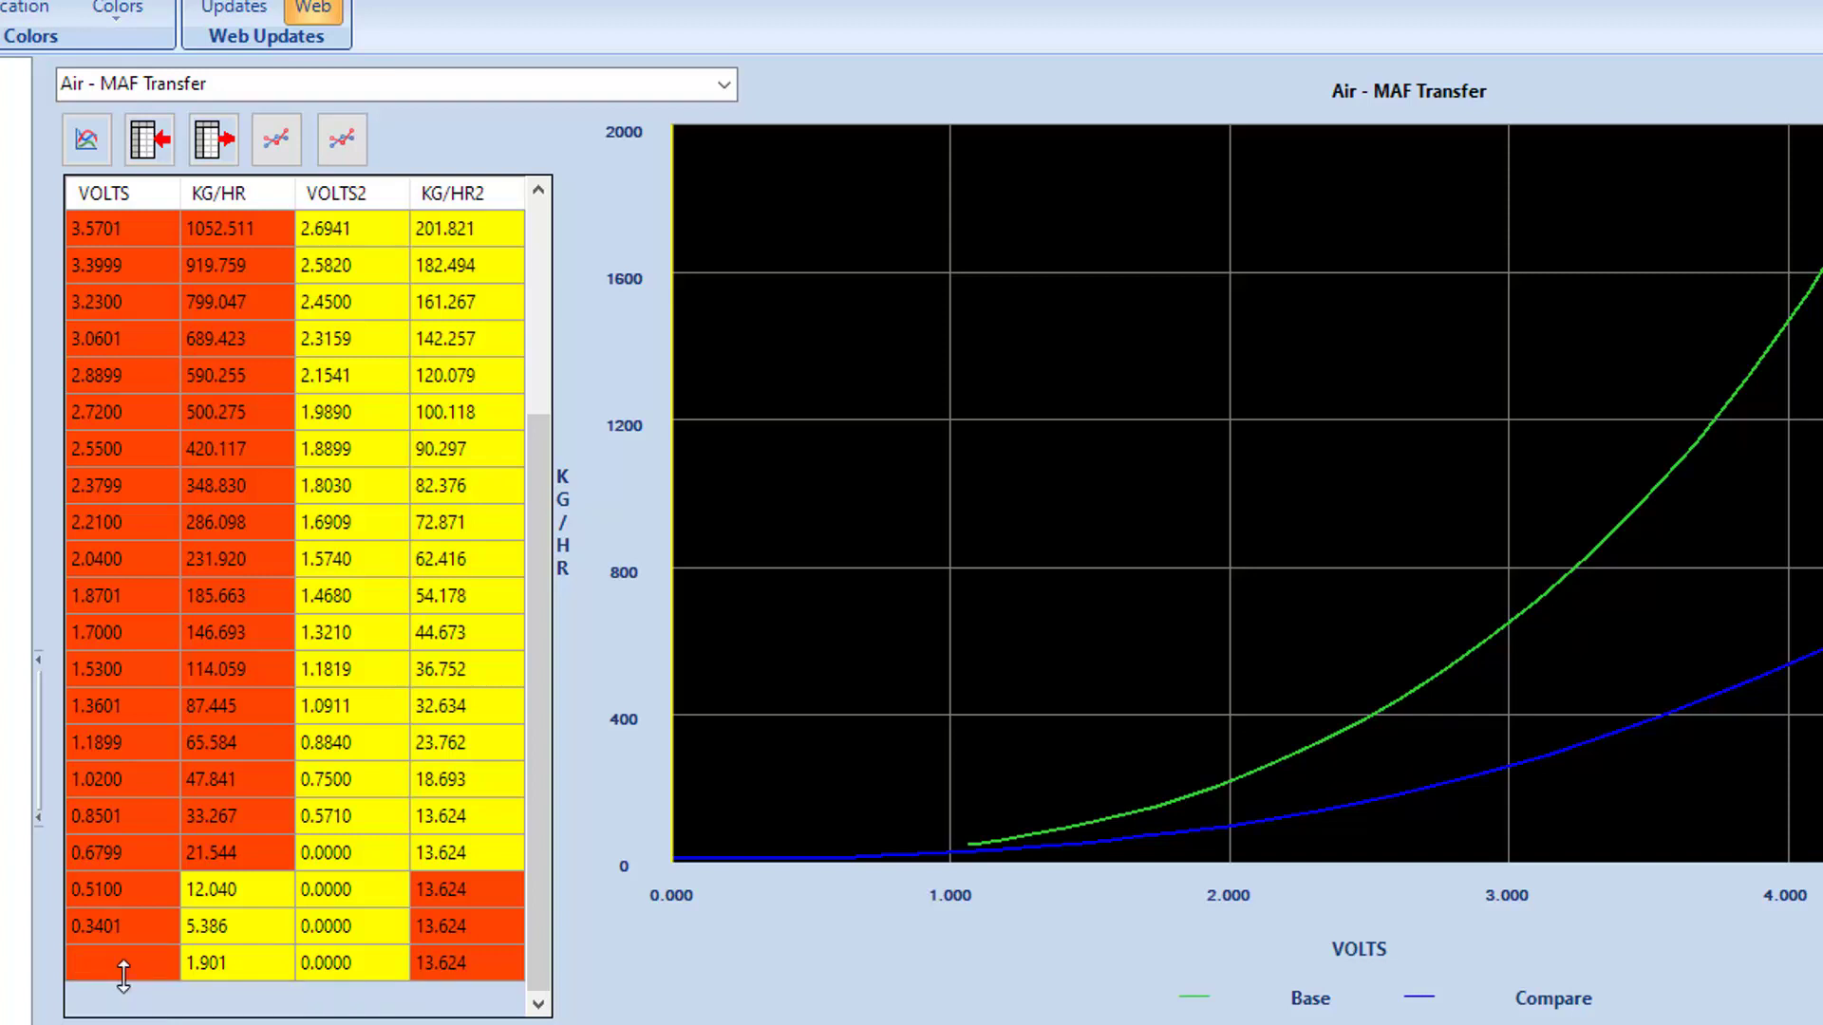
{"action": "key", "text": "Right"}
{"action": "type", "text": "0"}
{"action": "key", "text": "Up"}
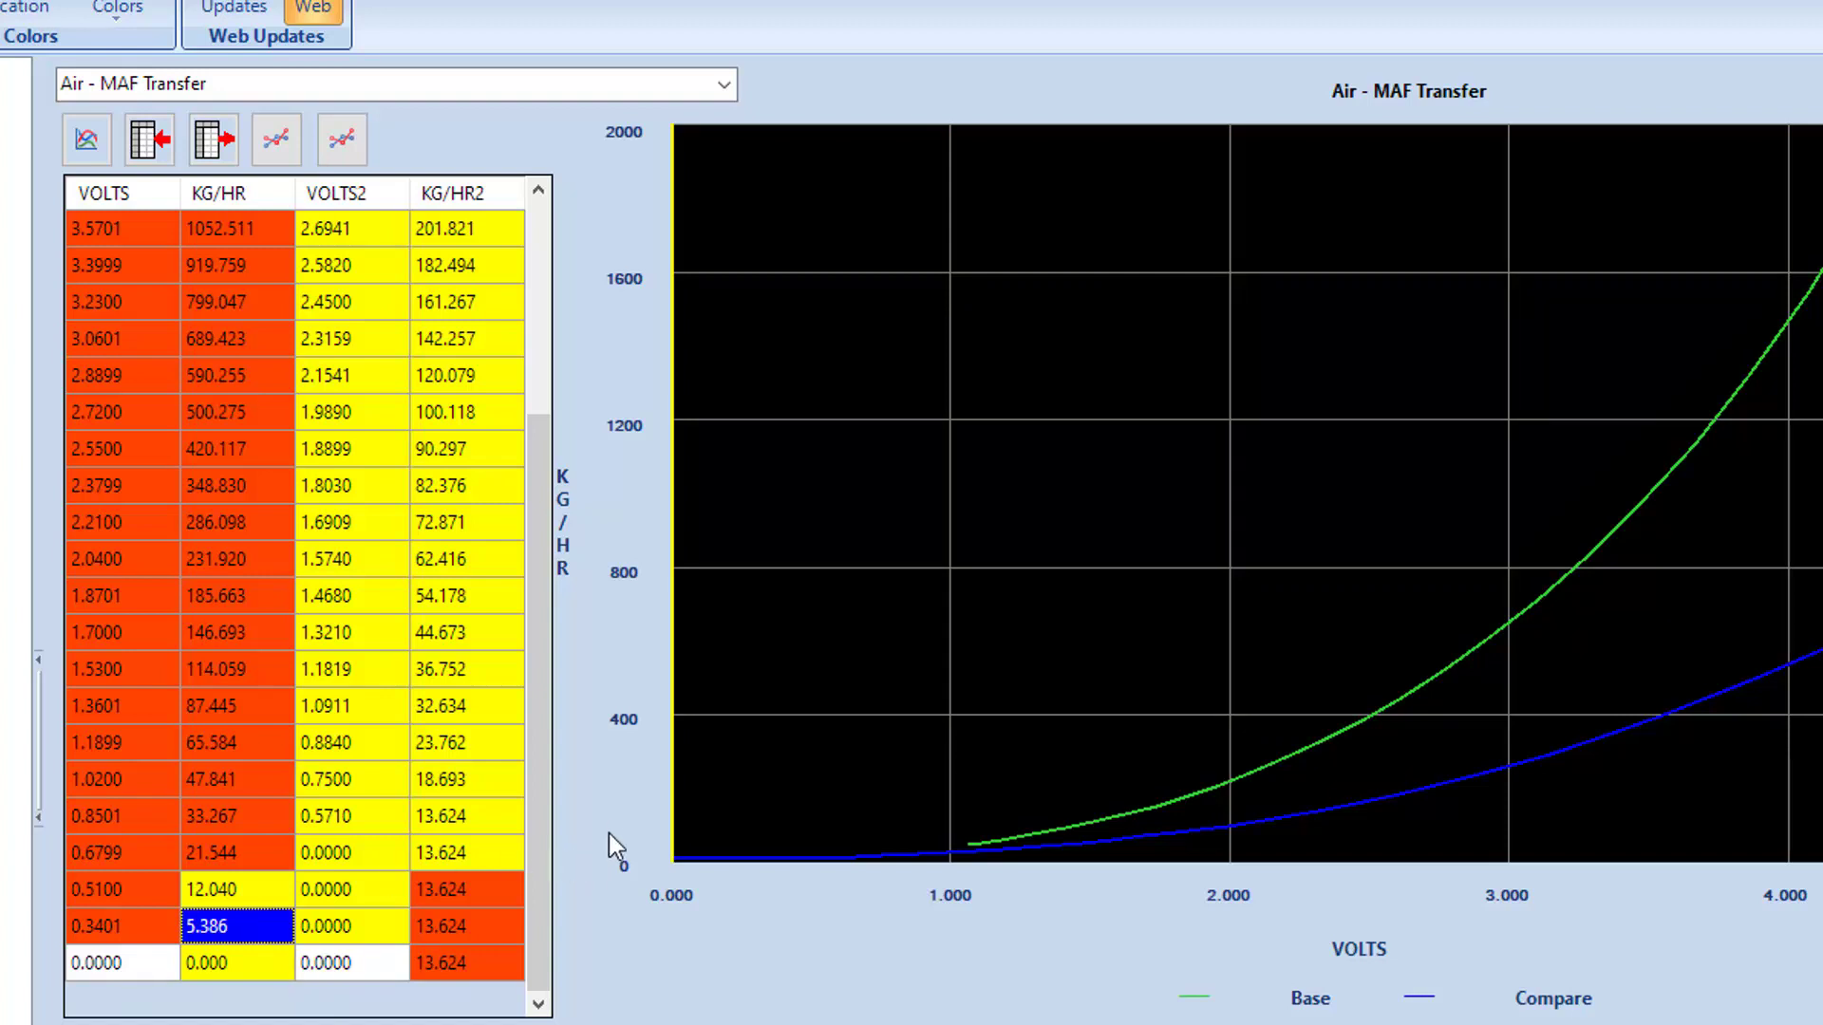
- Copy the KG/HR value of the 4.9299-volt row into the 15.9998-volt row above it
{"action": "left_click_drag", "start_coordinate": [541, 824], "coordinate": [541, 608]}
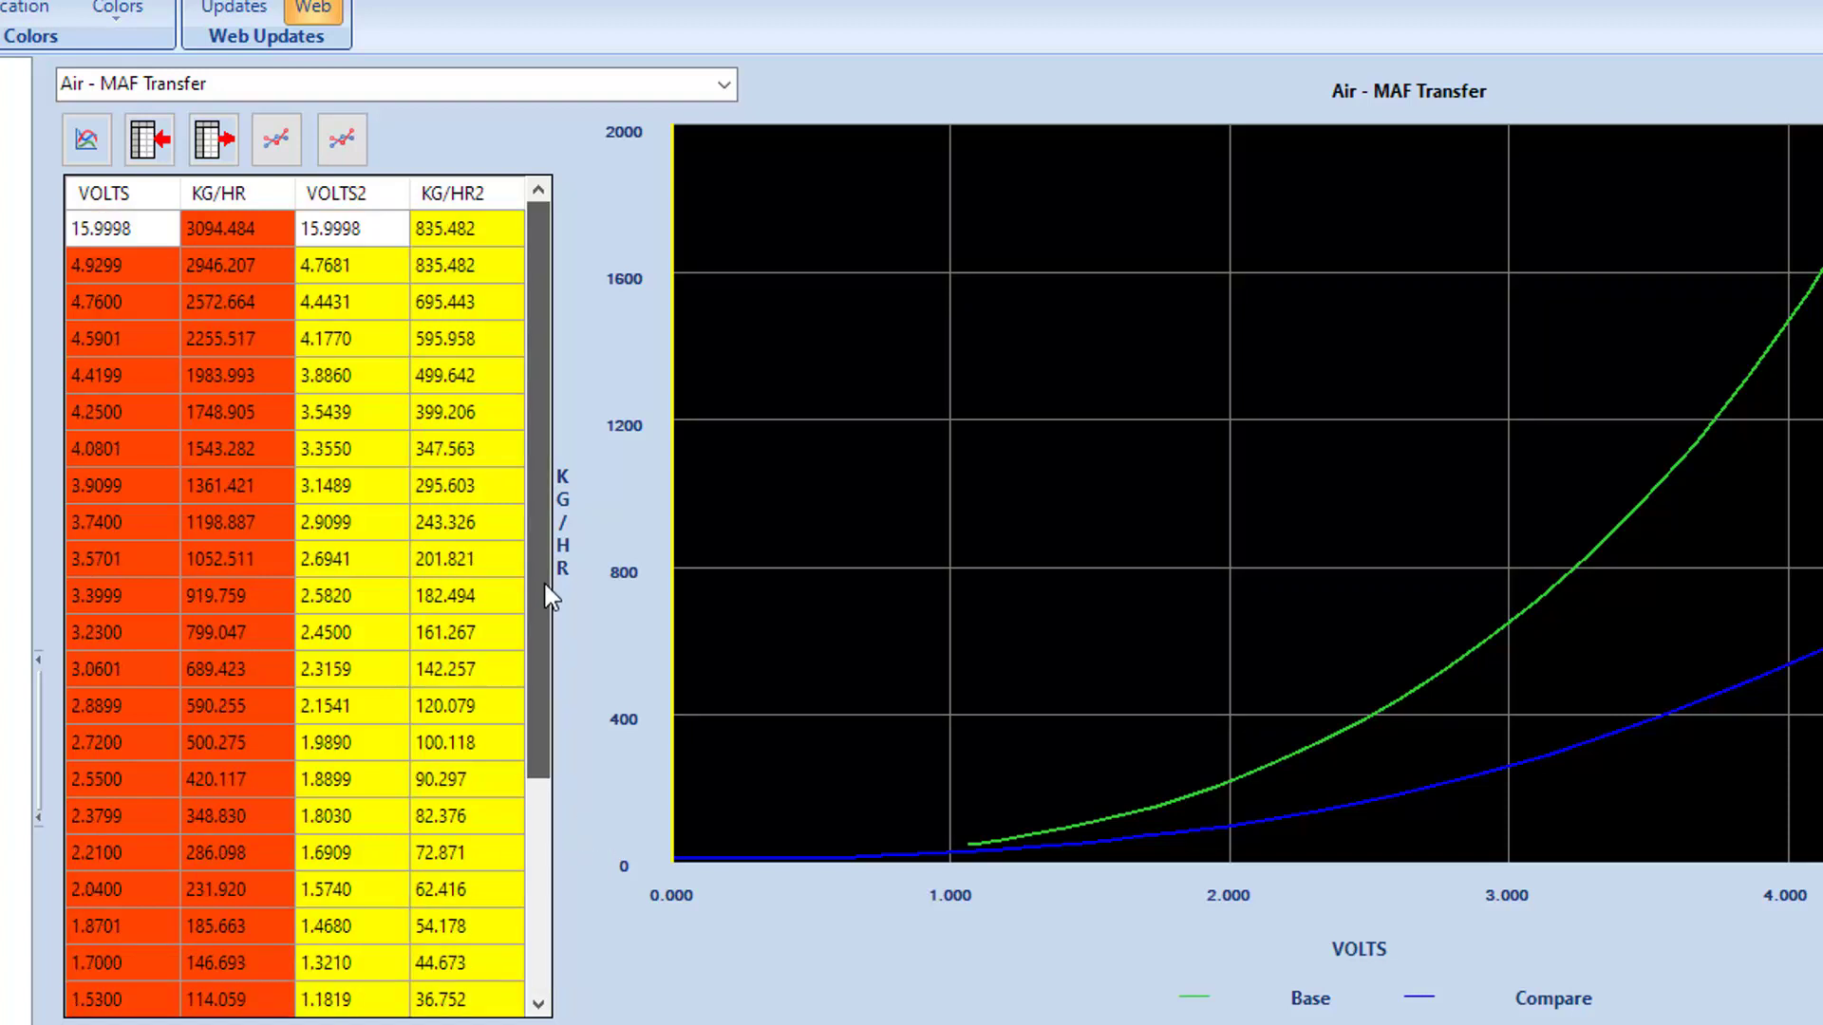
{"action": "left_click", "coordinate": [135, 228]}
{"action": "left_click", "coordinate": [243, 227]}
{"action": "key", "text": "Down"}
{"action": "key", "text": "ctrl+c"}
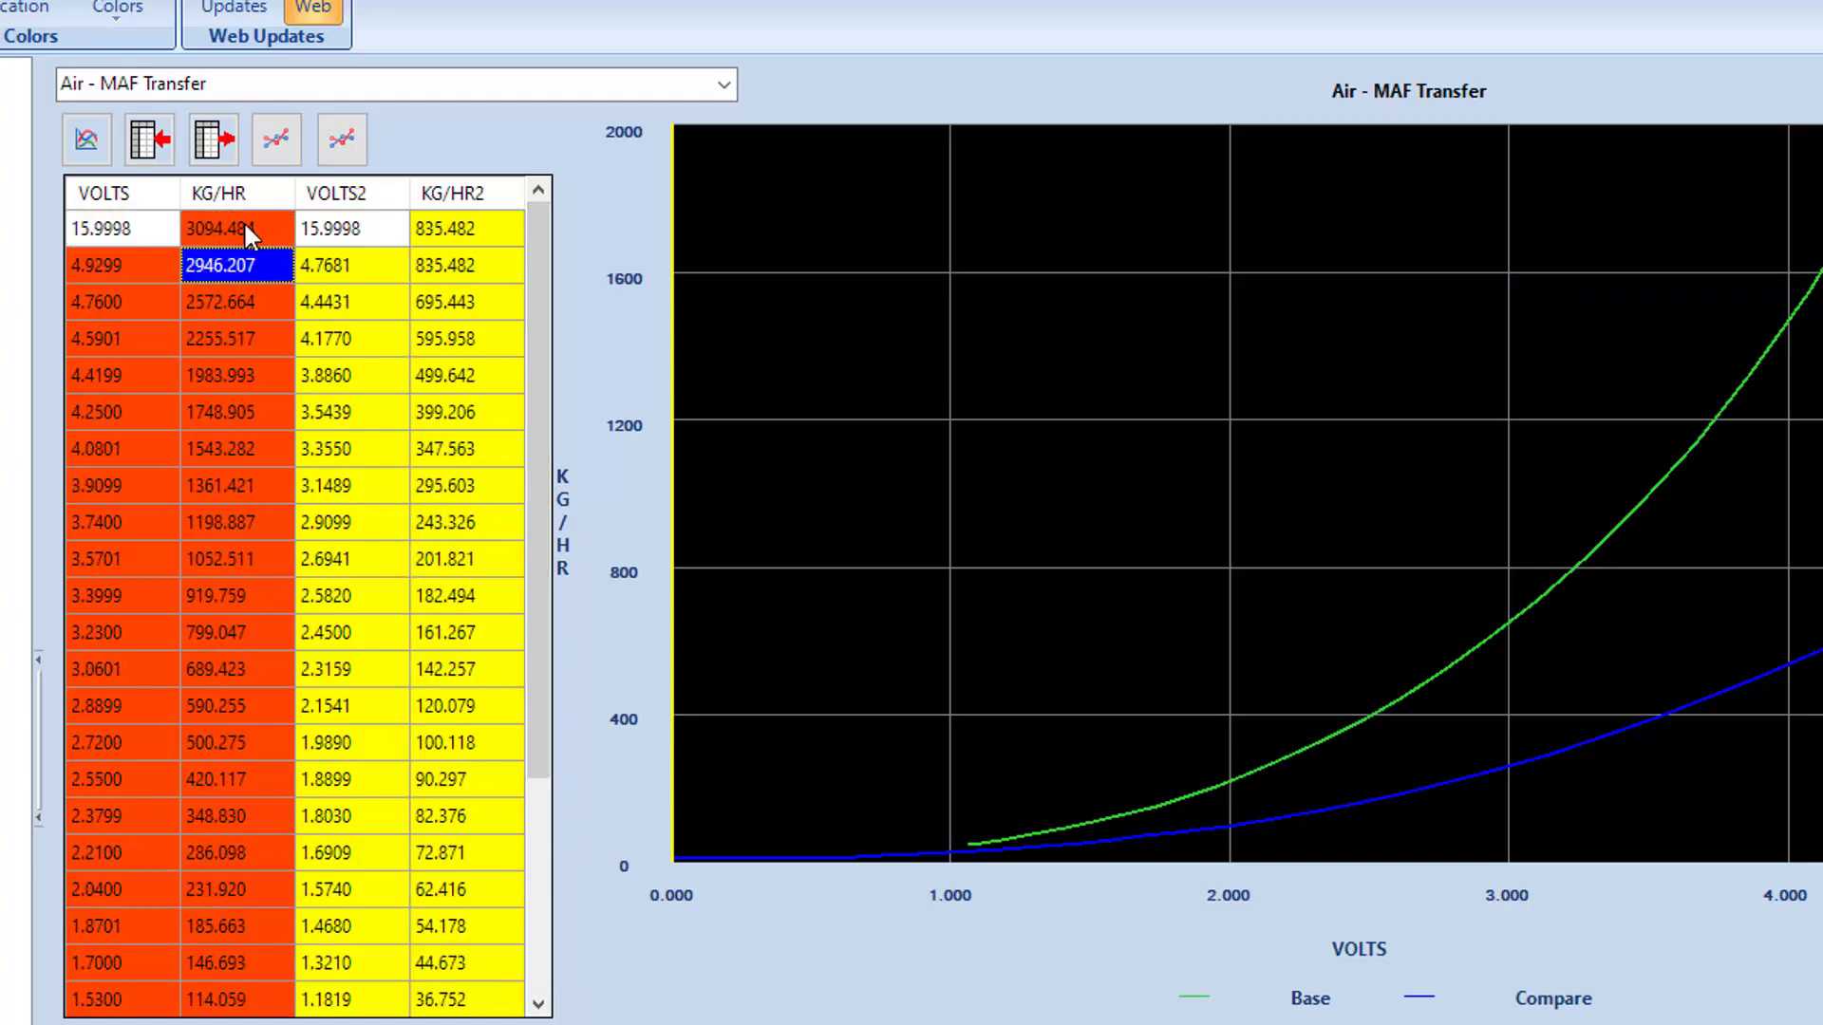
{"action": "key", "text": "Up"}
{"action": "key", "text": "ctrl+v"}
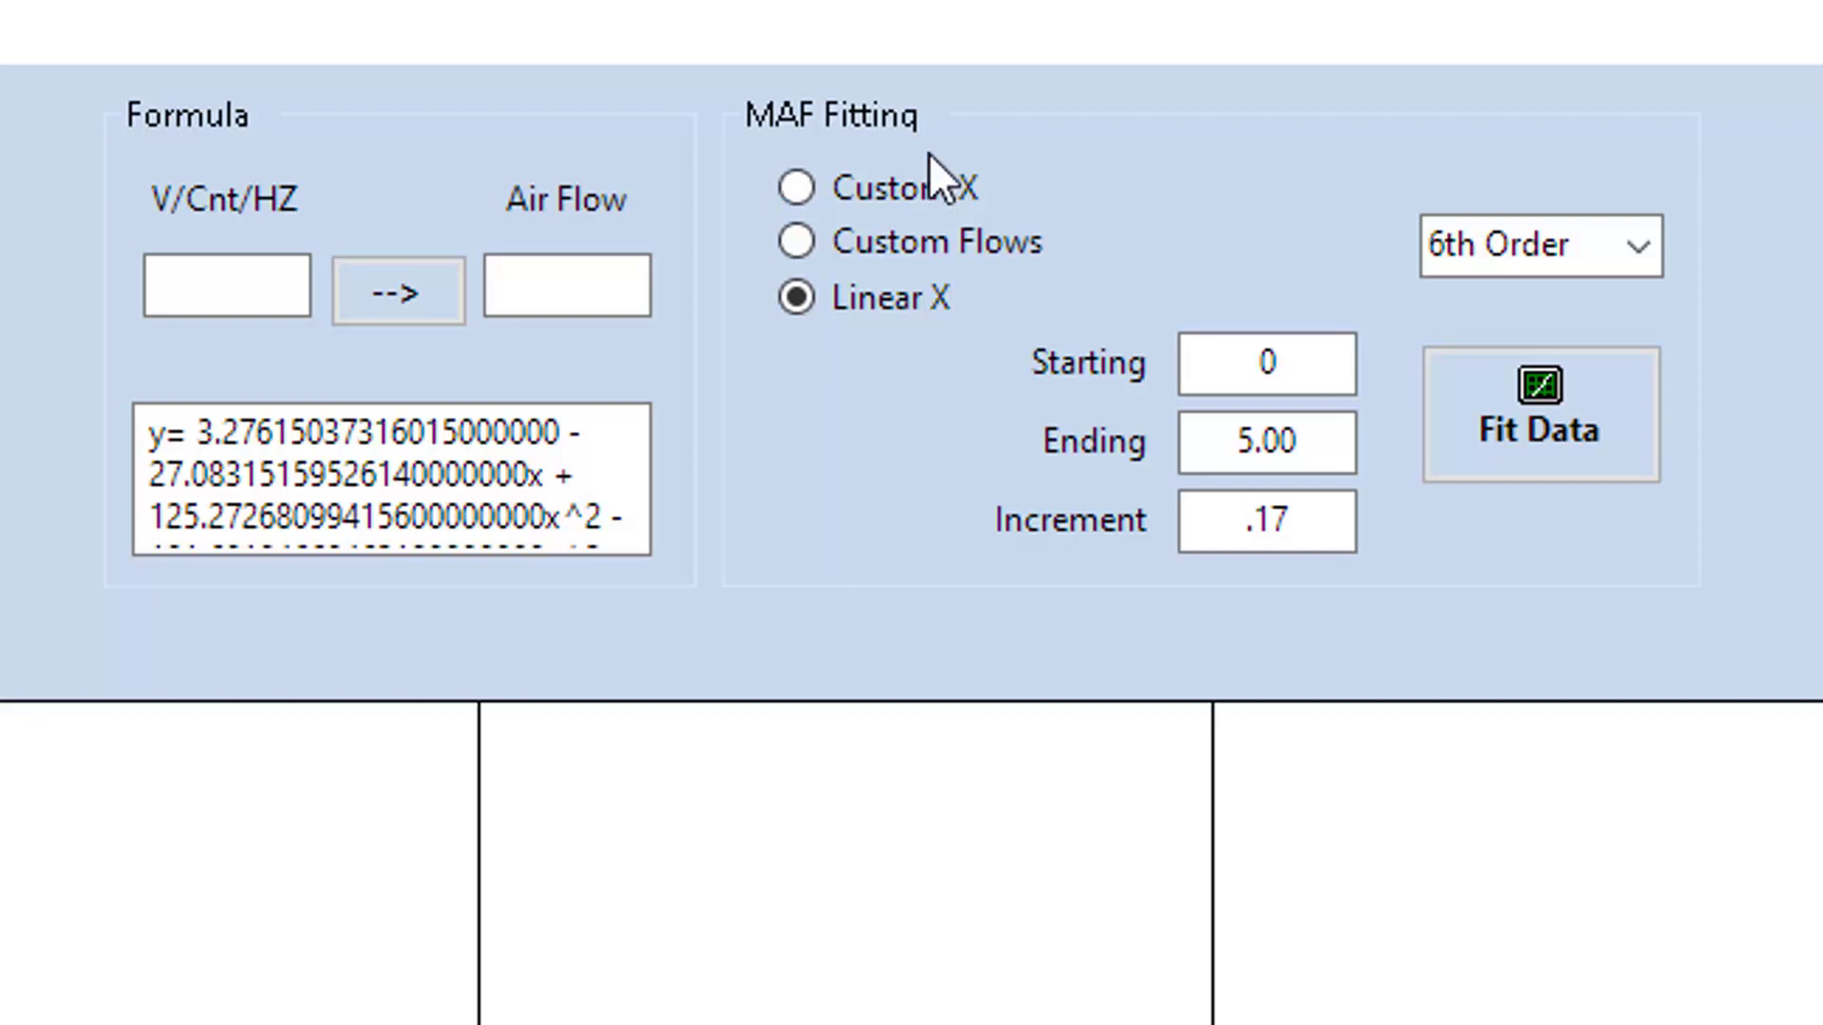
- Switch the MAF Fitting Tool to Custom X and set the voltages below 16 to 5, 4.8 and 4.6
{"action": "left_click", "coordinate": [796, 187]}
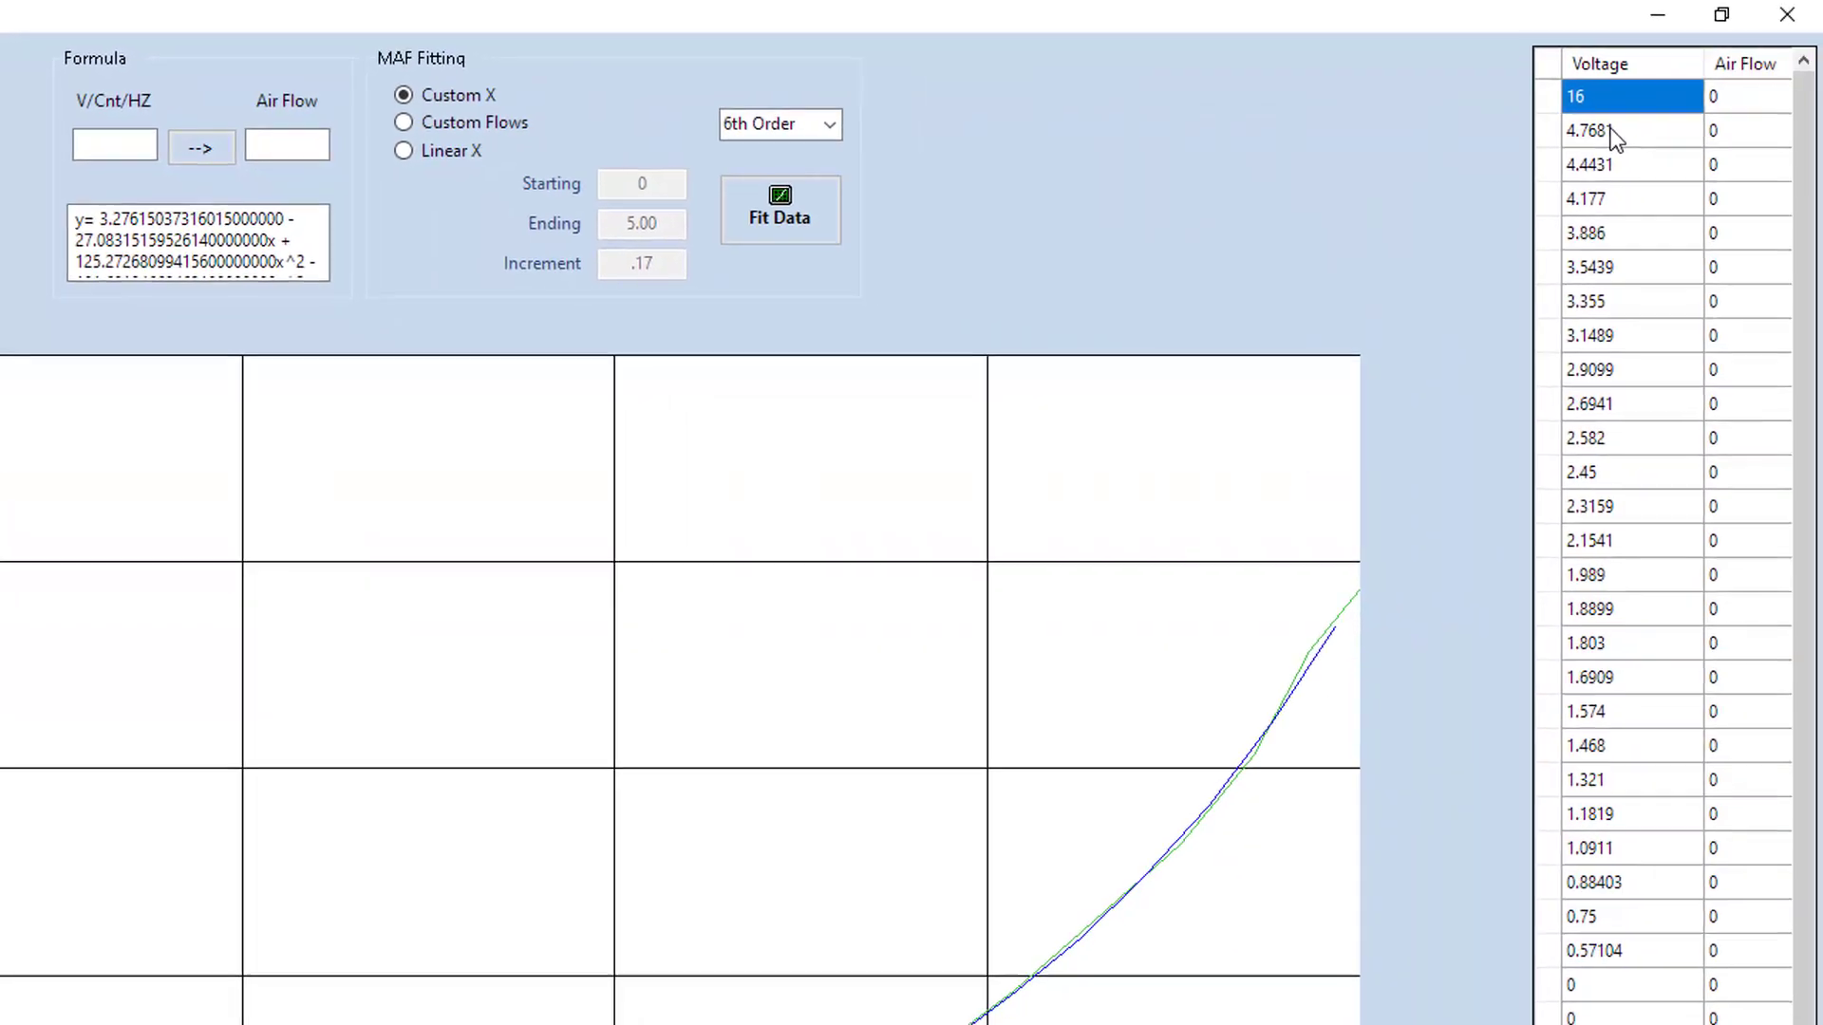
{"action": "left_click", "coordinate": [1614, 131]}
{"action": "key", "text": "Delete"}
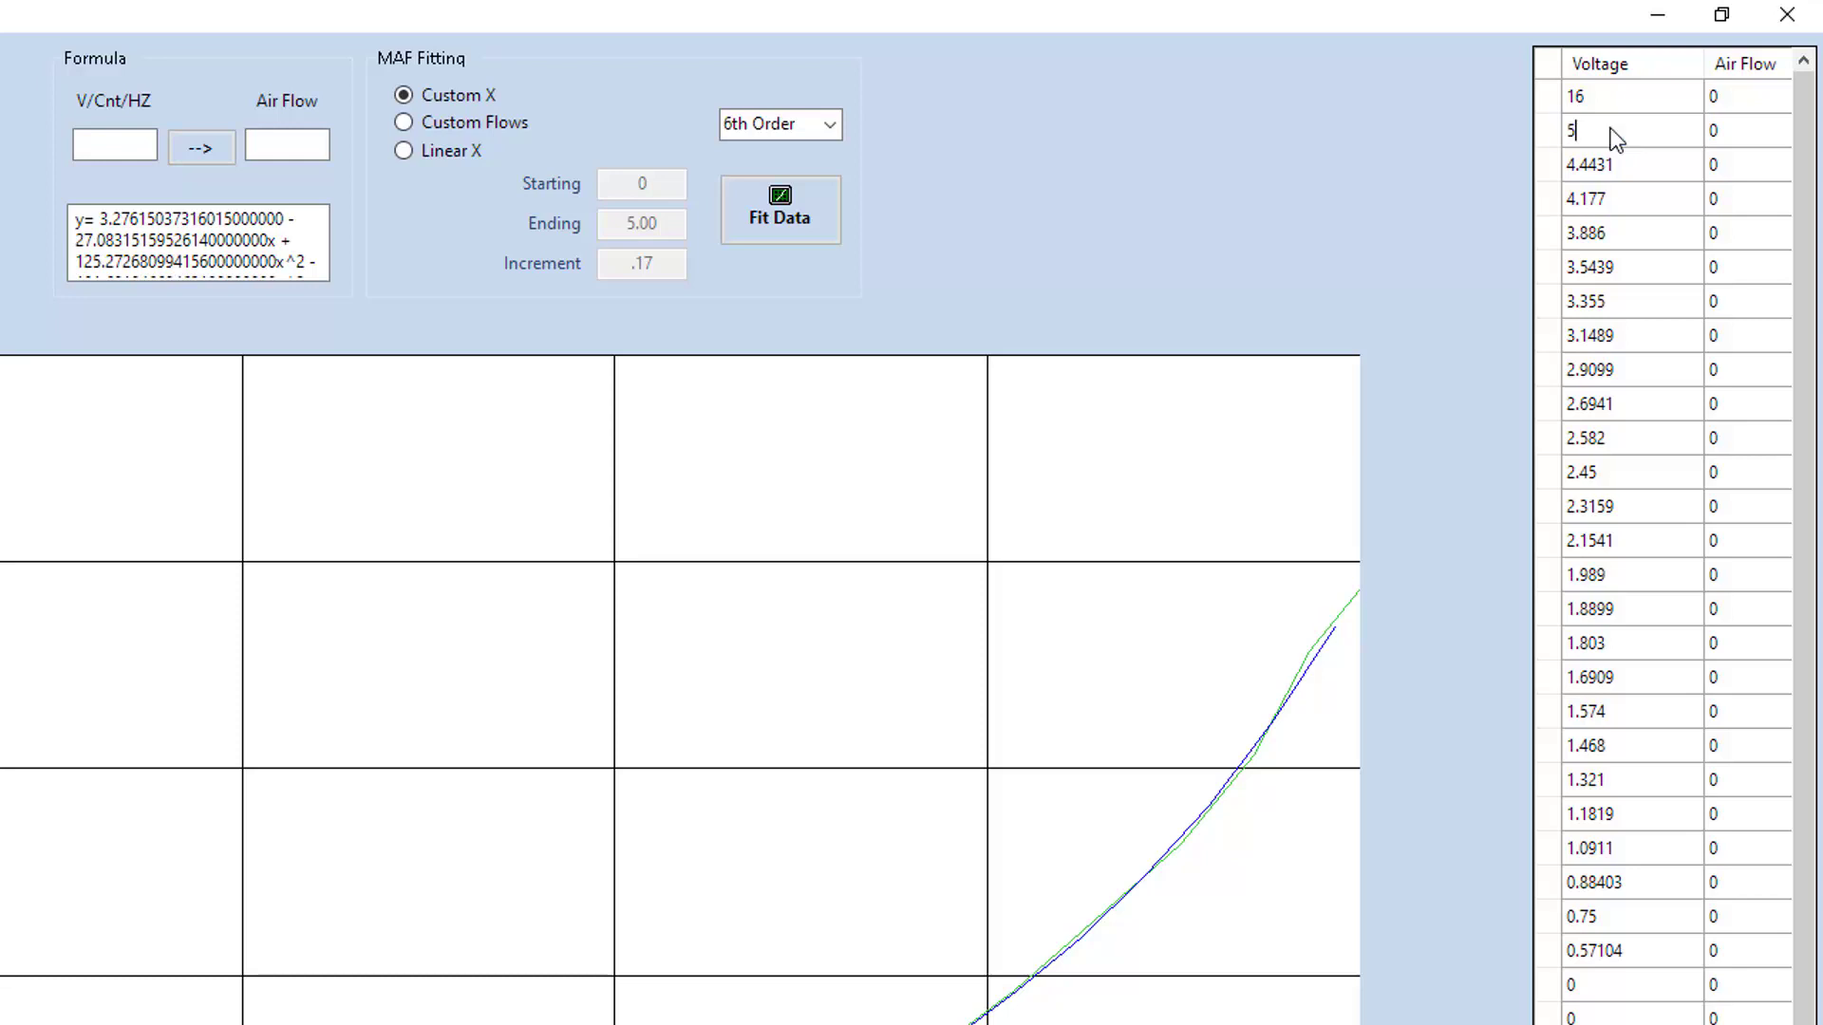
{"action": "type", "text": "5"}
{"action": "key", "text": "Return"}
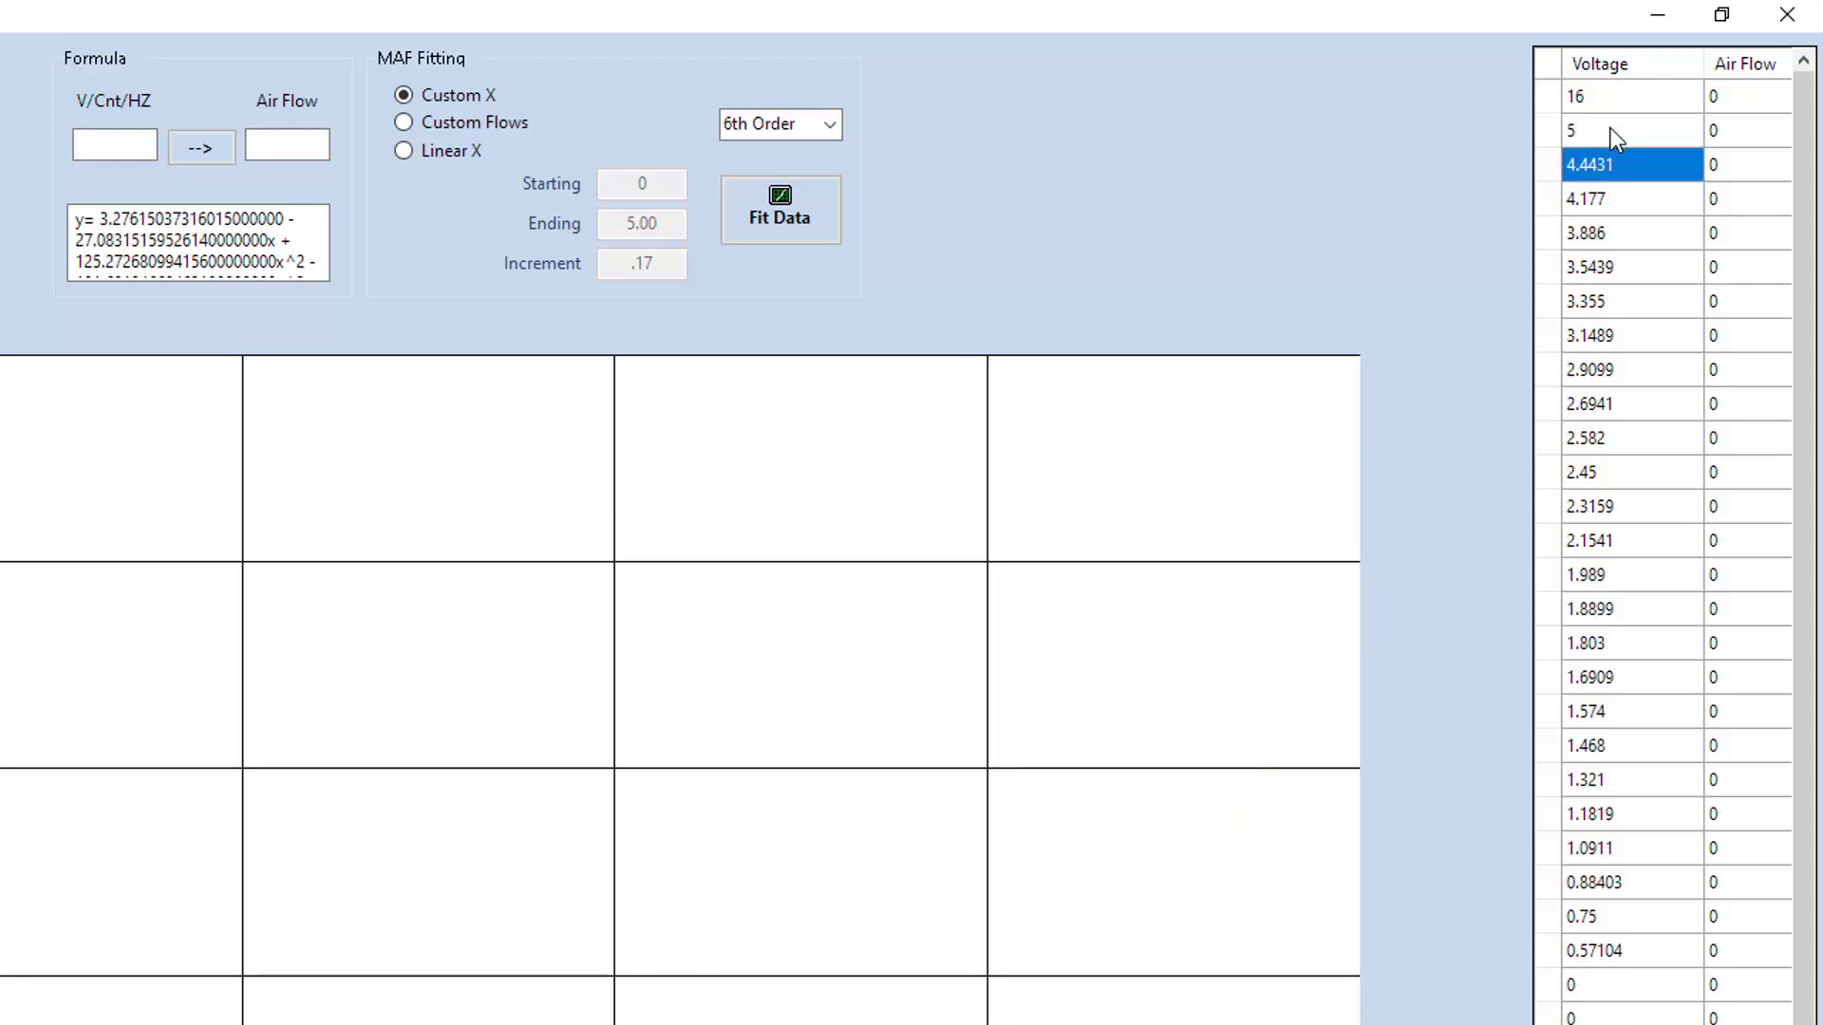
{"action": "type", "text": "4.8"}
{"action": "key", "text": "Return"}
{"action": "type", "text": "4"}
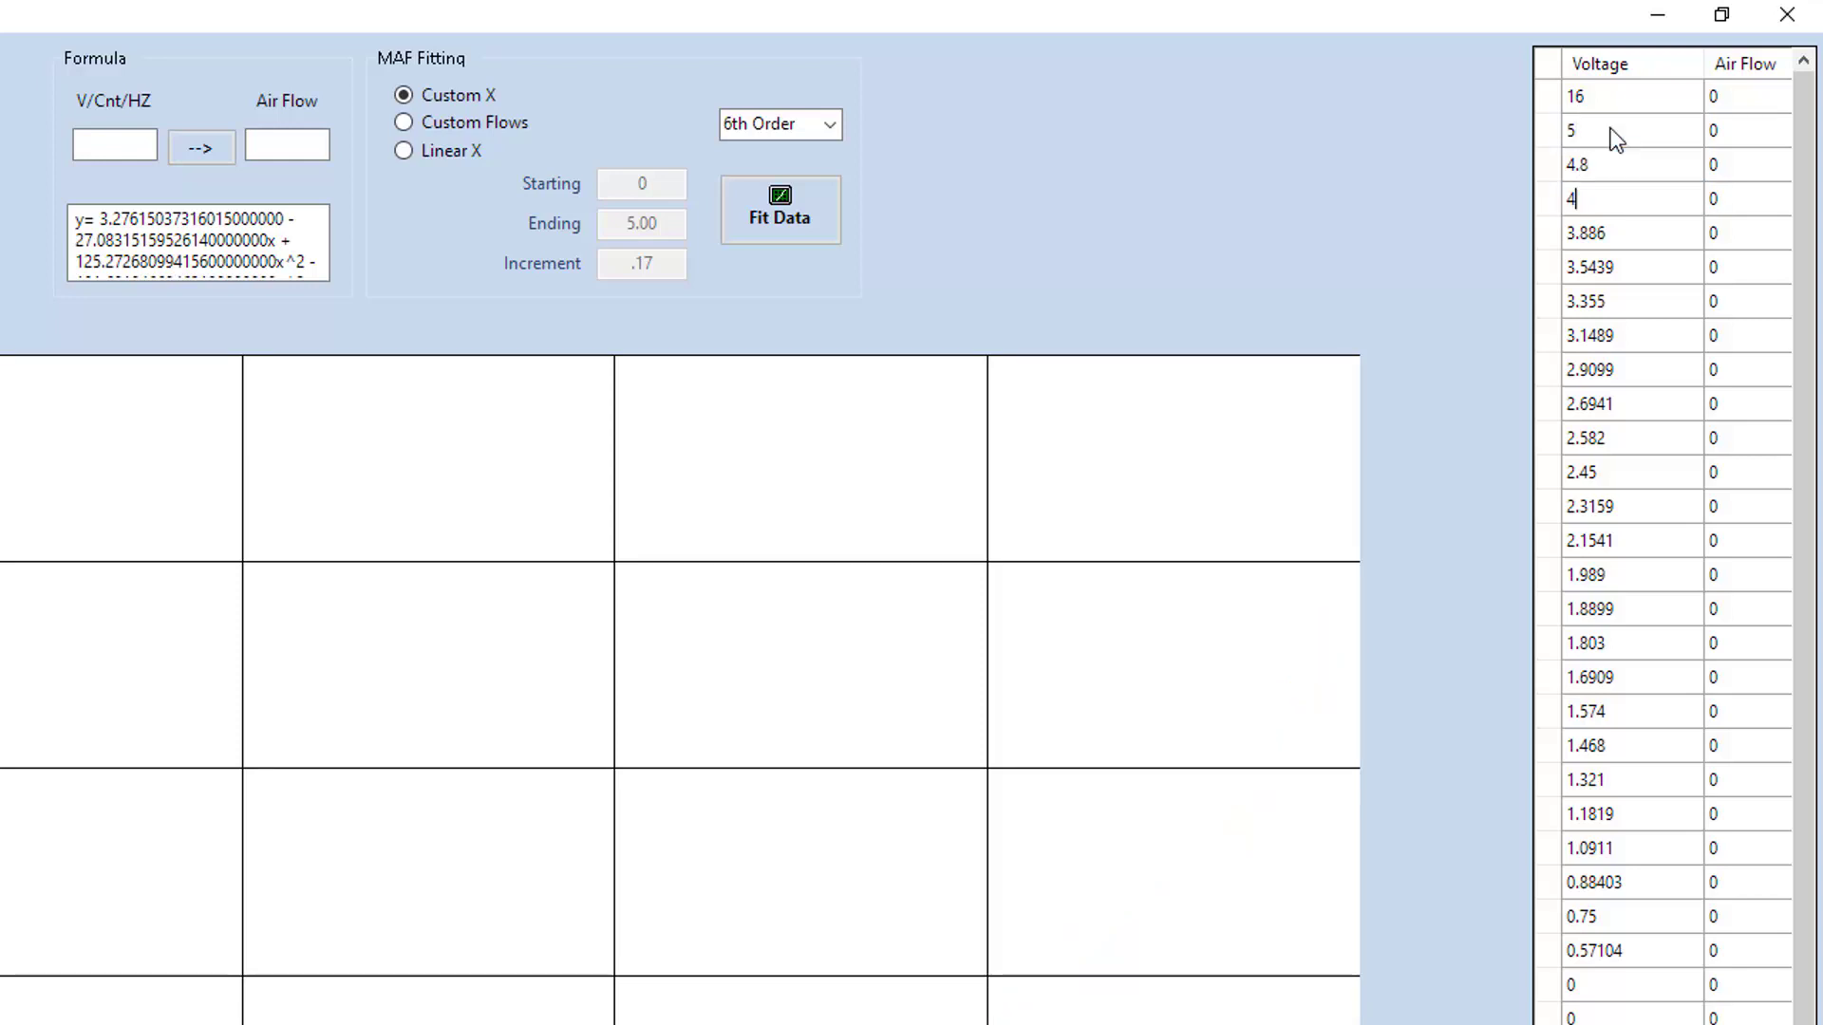
{"action": "type", "text": ".6"}
{"action": "key", "text": "Return"}
- Examine the Custom X voltage list row by row, from 16 down through the mid-range voltages
{"action": "key", "text": "Up"}
{"action": "key", "text": "Up"}
{"action": "key", "text": "Up"}
{"action": "key", "text": "Up"}
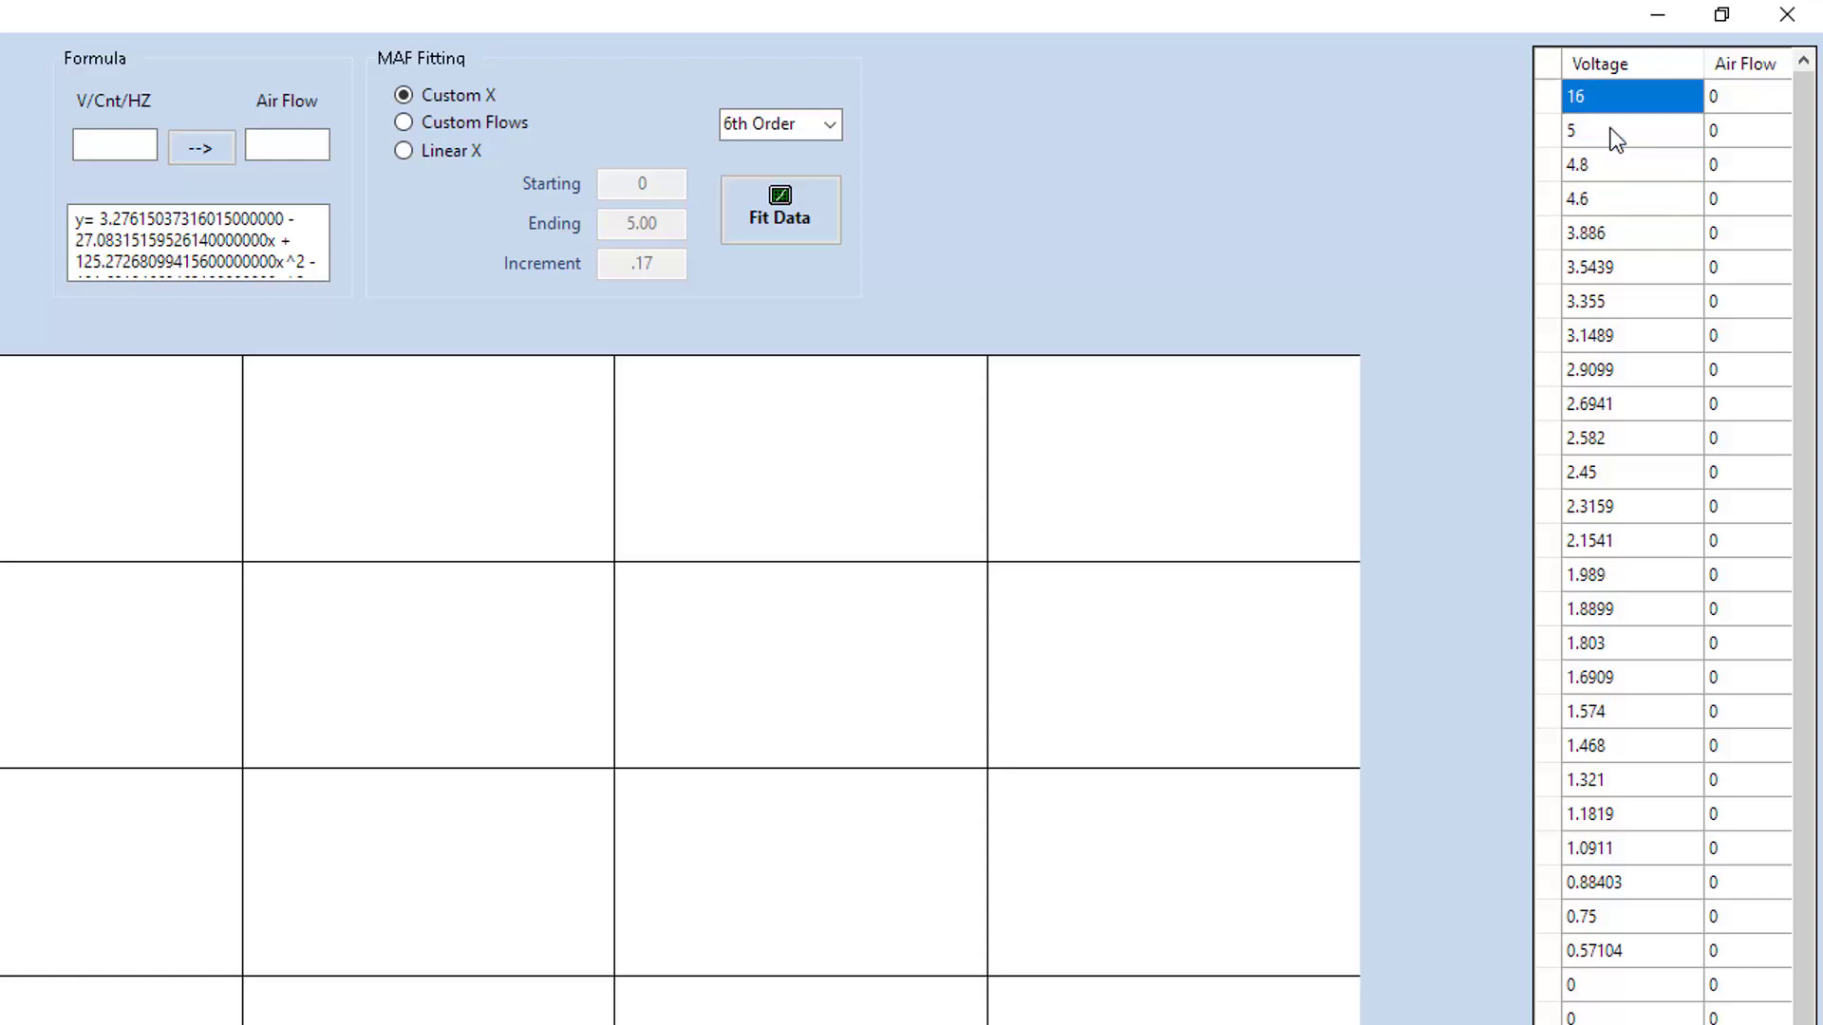
{"action": "key", "text": "Down"}
{"action": "key", "text": "Down"}
{"action": "key", "text": "Down"}
{"action": "key", "text": "Down"}
{"action": "key", "text": "Up"}
{"action": "key", "text": "Up"}
{"action": "key", "text": "Up"}
{"action": "key", "text": "Down"}
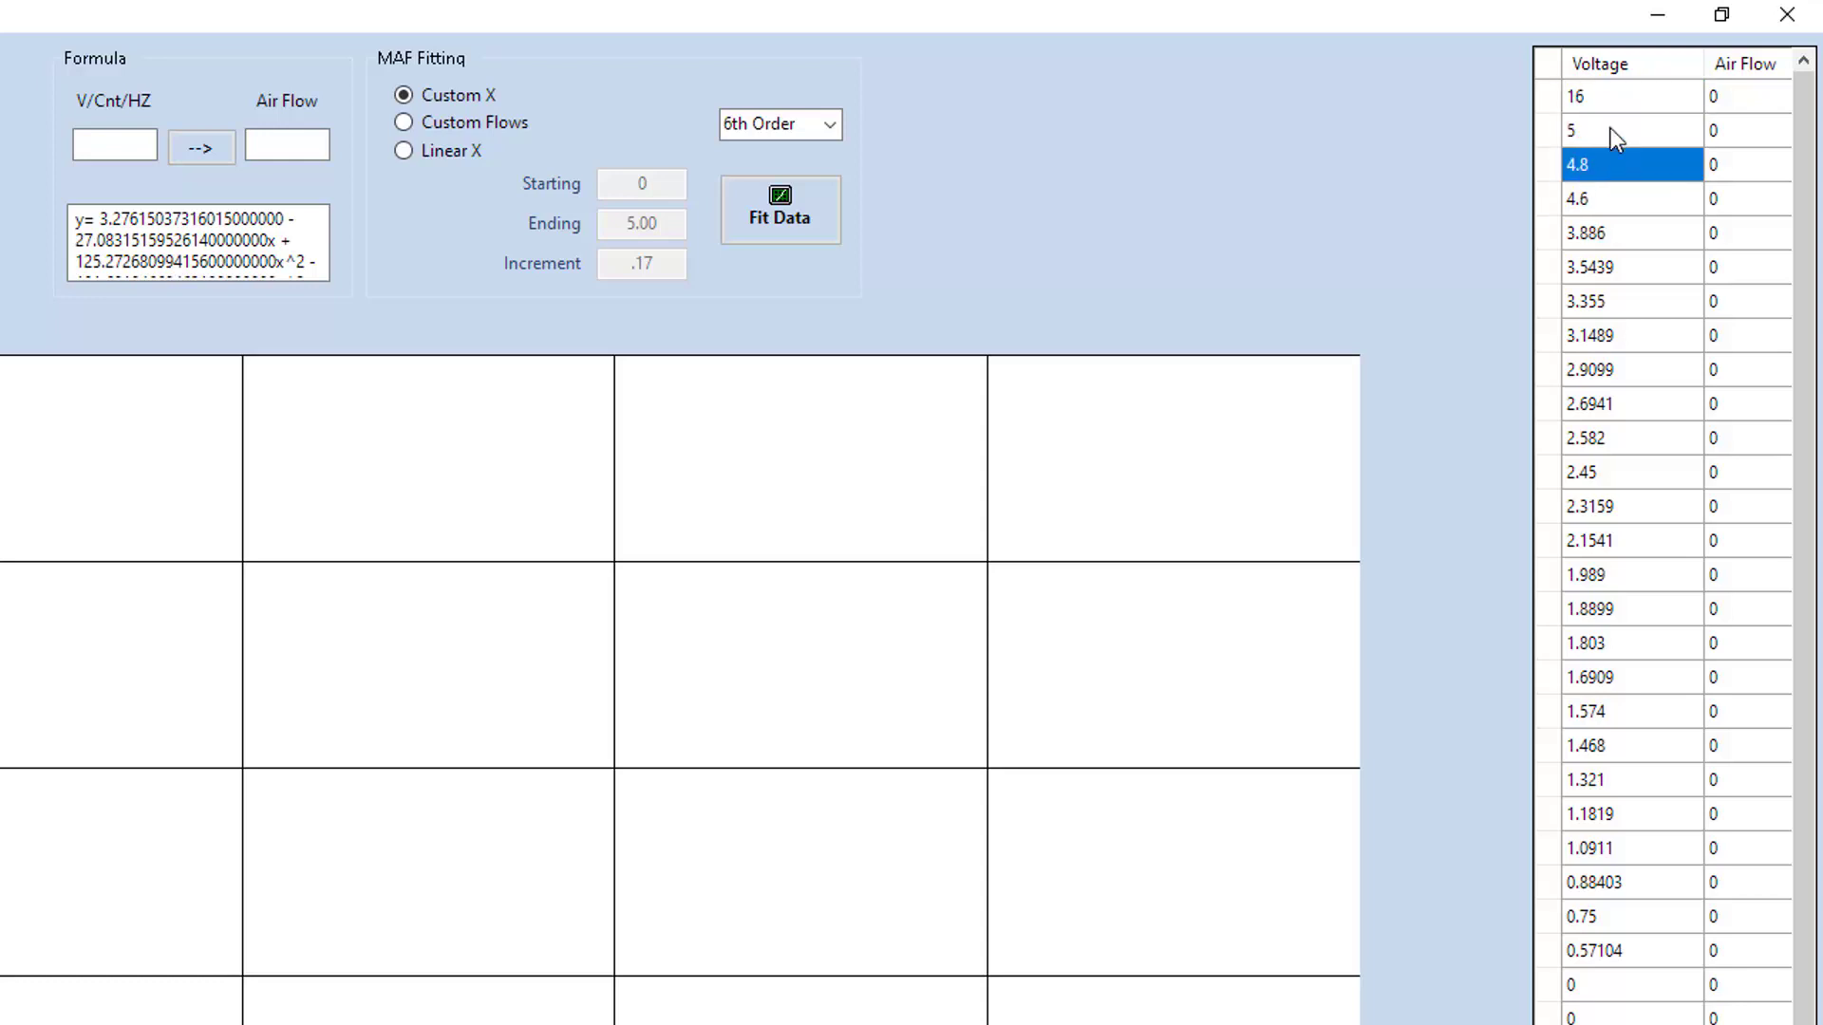
{"action": "key", "text": "Down"}
{"action": "key", "text": "Down"}
{"action": "key", "text": "Down"}
{"action": "key", "text": "Down"}
{"action": "key", "text": "Down"}
{"action": "key", "text": "Down"}
{"action": "key", "text": "Down"}
{"action": "key", "text": "Down"}
{"action": "key", "text": "Down"}
{"action": "key", "text": "Down"}
{"action": "key", "text": "Down"}
{"action": "key", "text": "Down"}
{"action": "key", "text": "Down"}
{"action": "key", "text": "Down"}
{"action": "key", "text": "Down"}
{"action": "key", "text": "Down"}
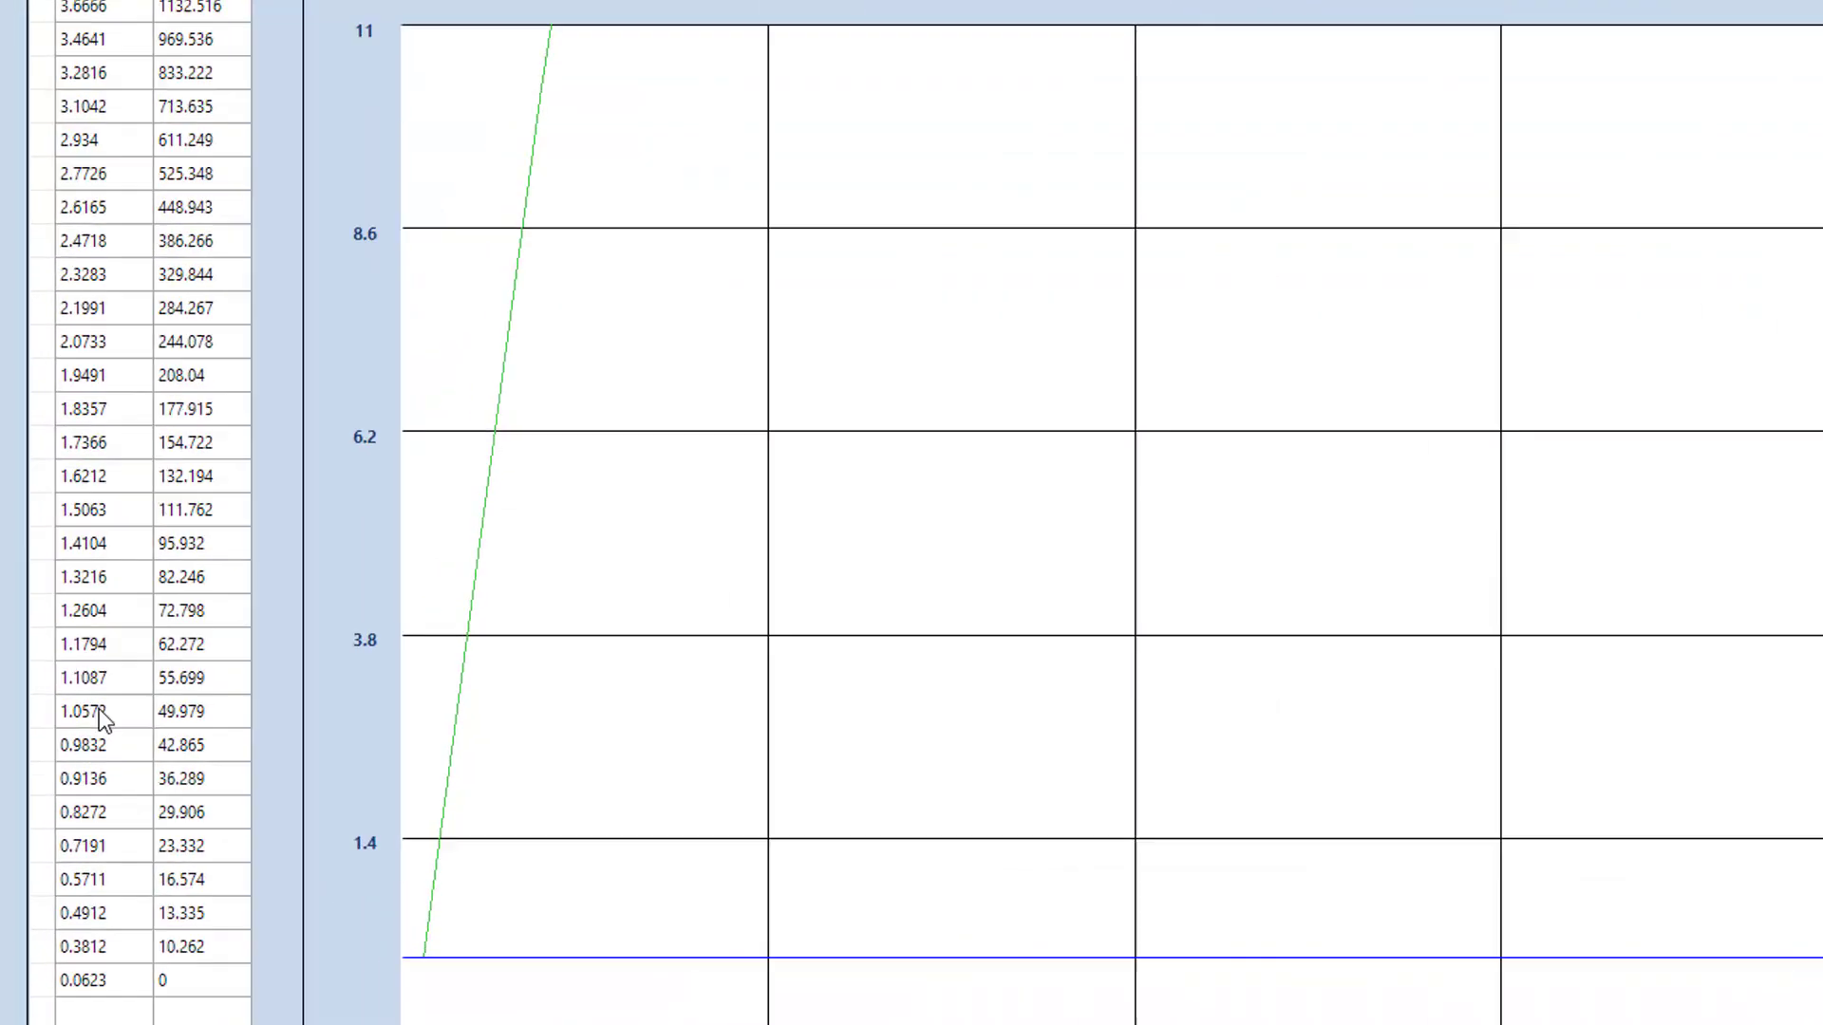
- Examine how the voltage and flow values are spaced in the source MAF data, between 0.7191 and 2.1991 volts
{"action": "left_click_drag", "start_coordinate": [67, 754], "coordinate": [118, 865]}
{"action": "left_click_drag", "start_coordinate": [305, 614], "coordinate": [414, 669]}
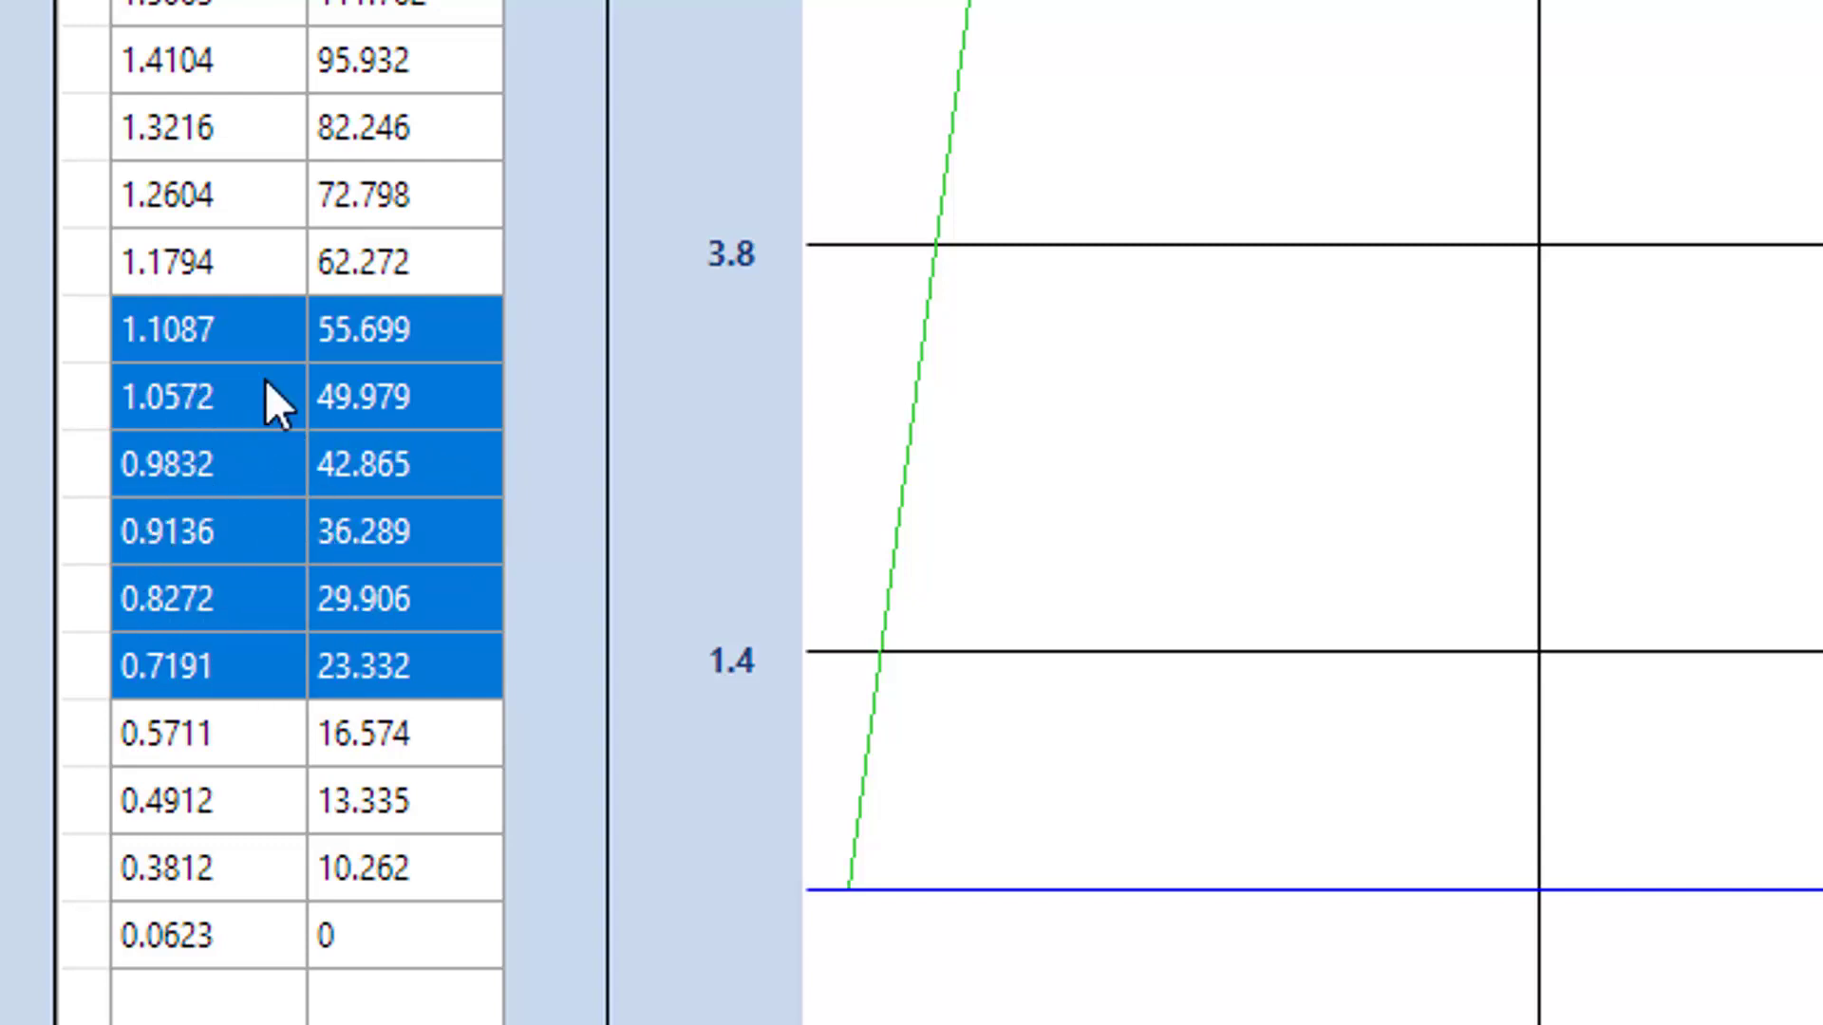
{"action": "scroll", "coordinate": [220, 285], "scroll_direction": "up", "scroll_amount": 4}
{"action": "left_click_drag", "start_coordinate": [212, 438], "coordinate": [198, 682]}
{"action": "double_click", "coordinate": [200, 714]}
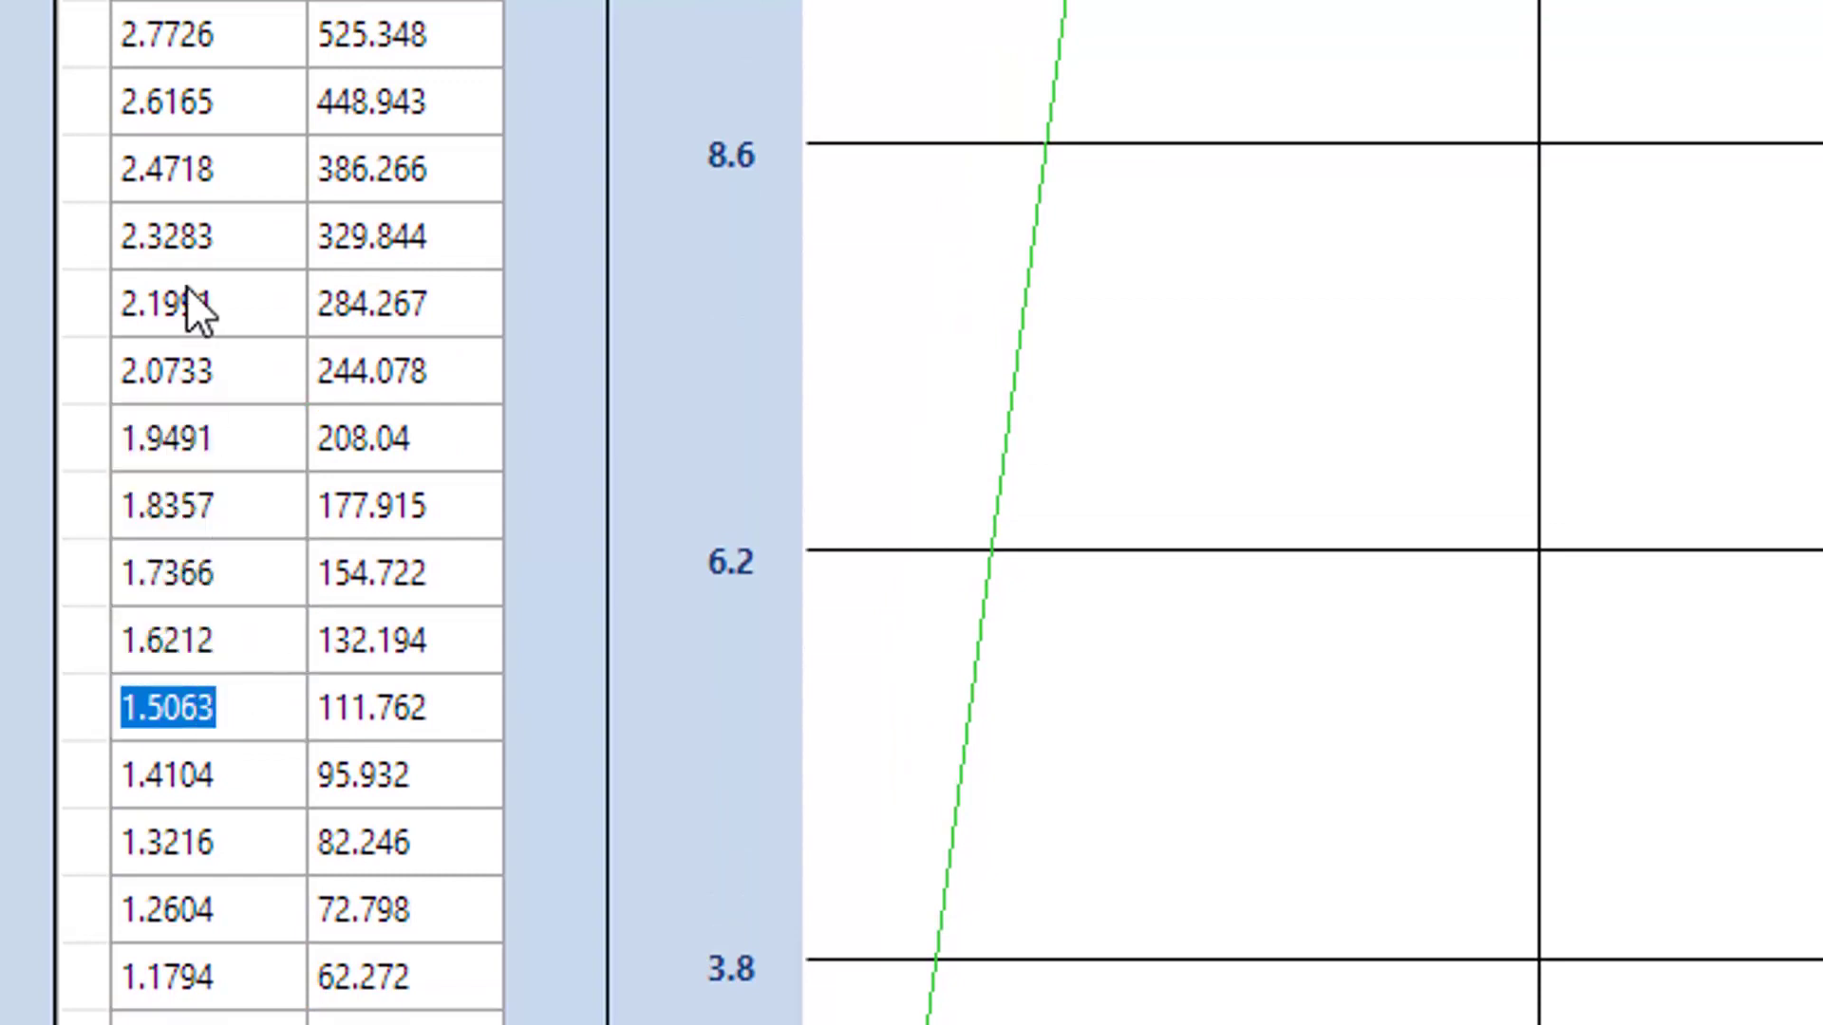
{"action": "left_click_drag", "start_coordinate": [188, 304], "coordinate": [198, 651]}
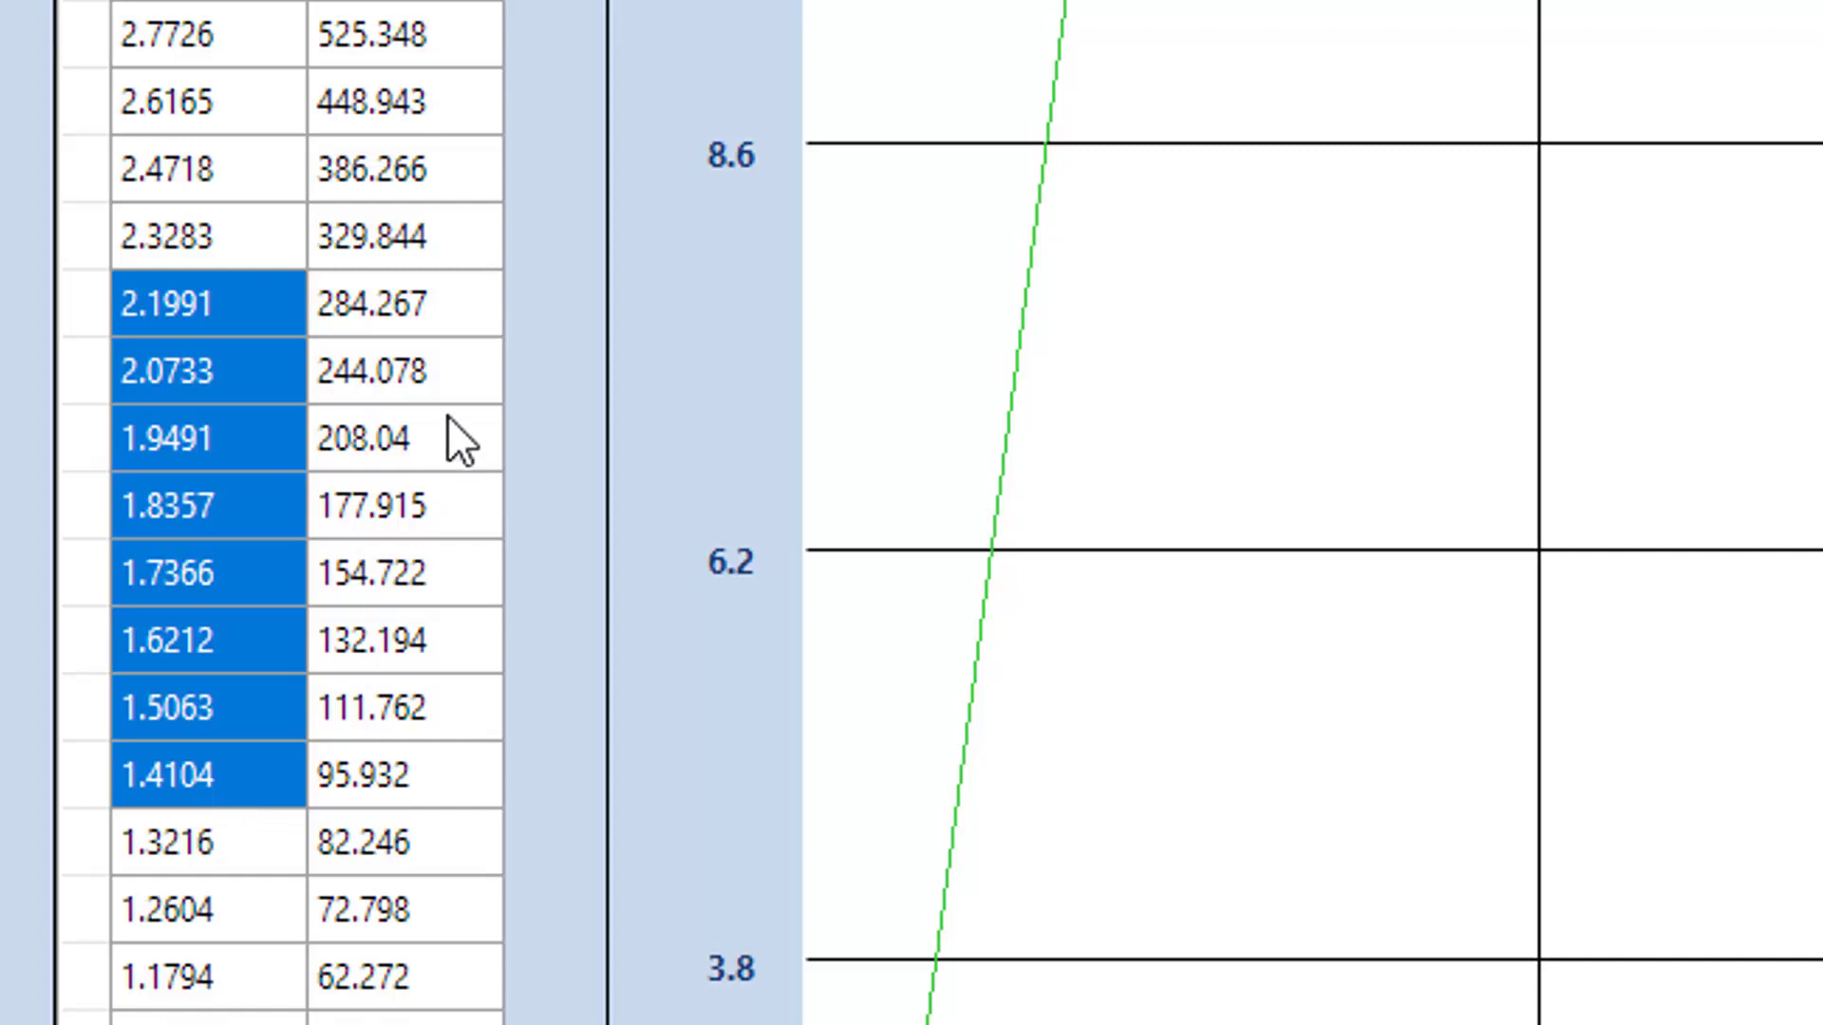
{"action": "left_click_drag", "start_coordinate": [383, 316], "coordinate": [432, 339]}
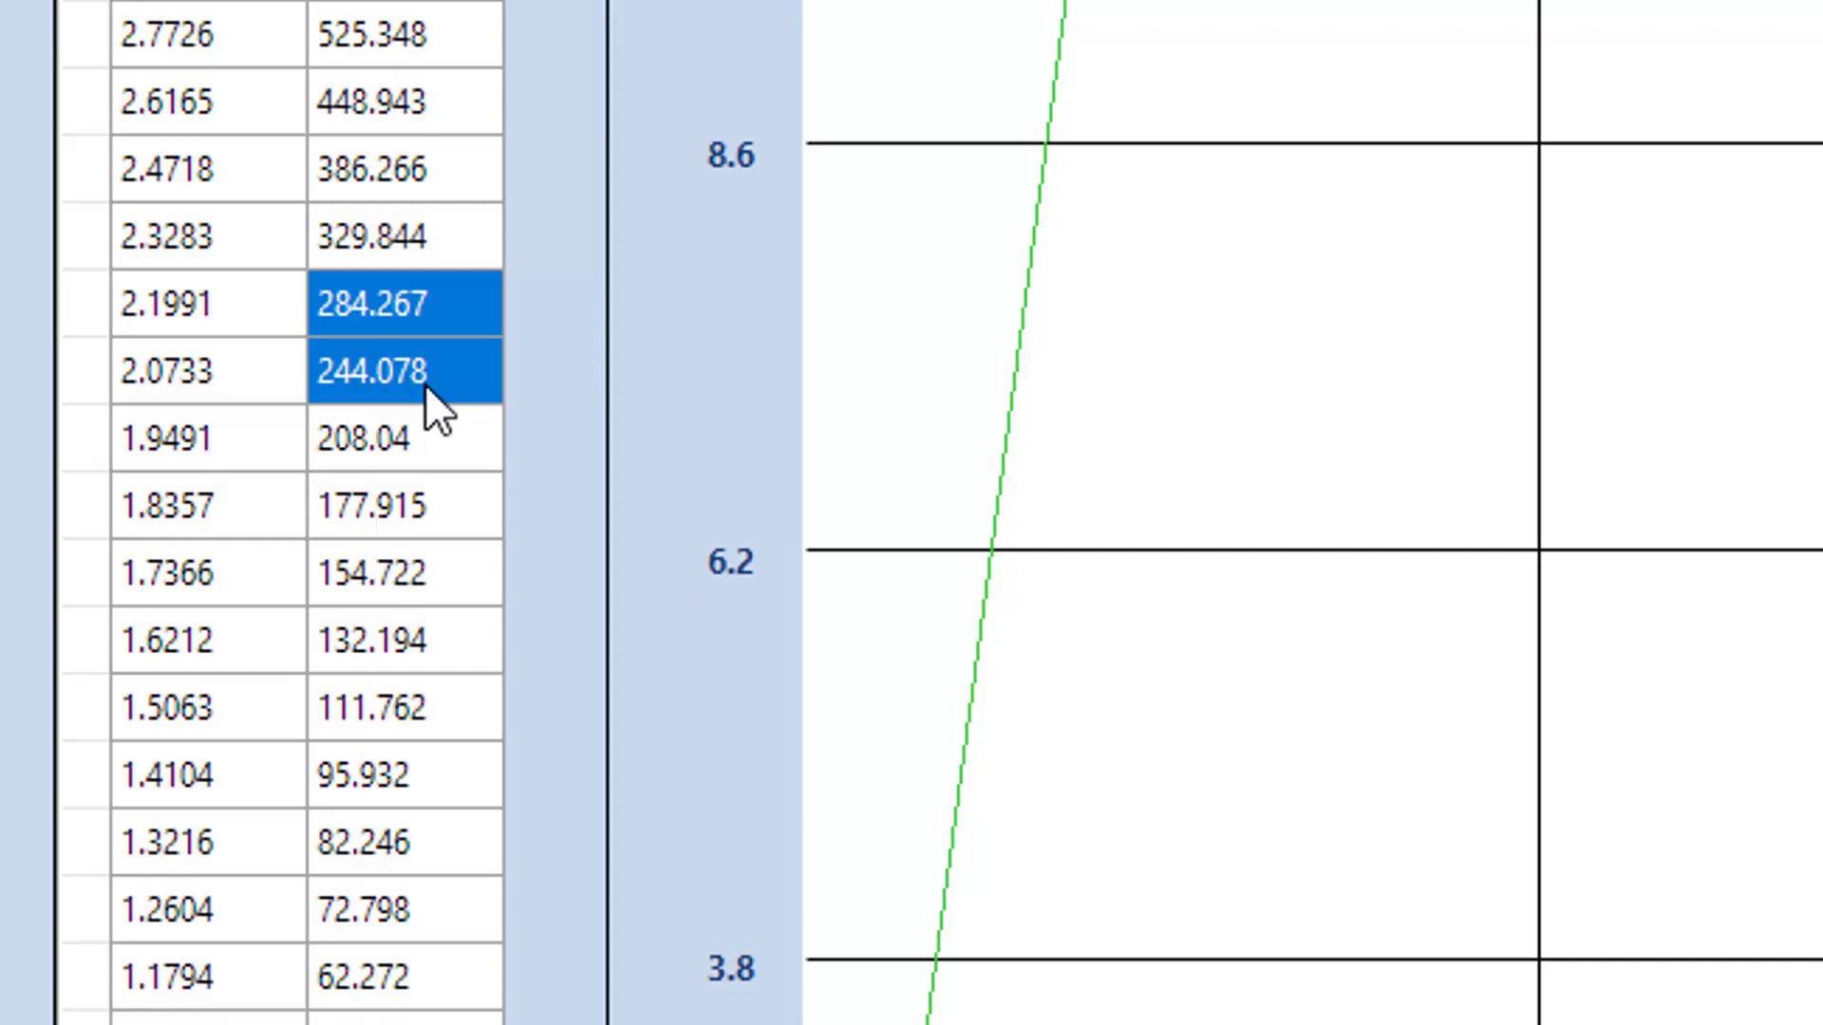
{"action": "key", "text": "Escape"}
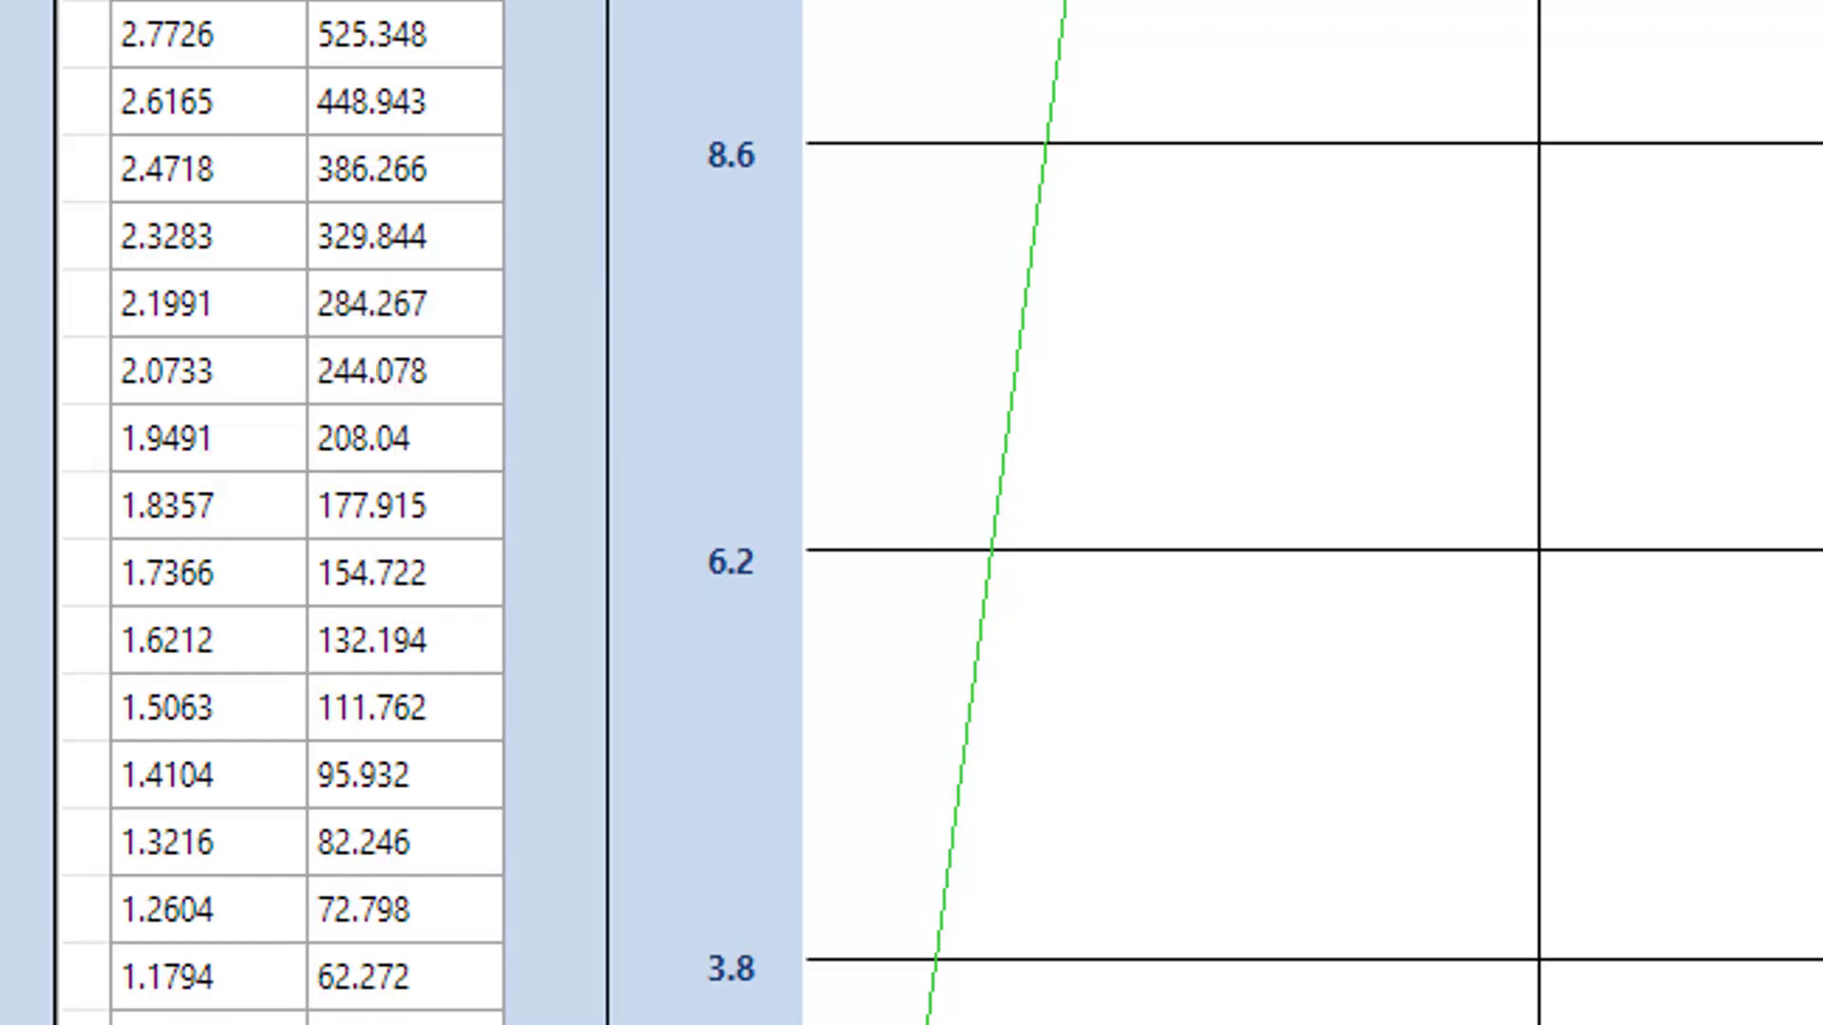
{"action": "left_click_drag", "start_coordinate": [405, 1020], "coordinate": [340, 600]}
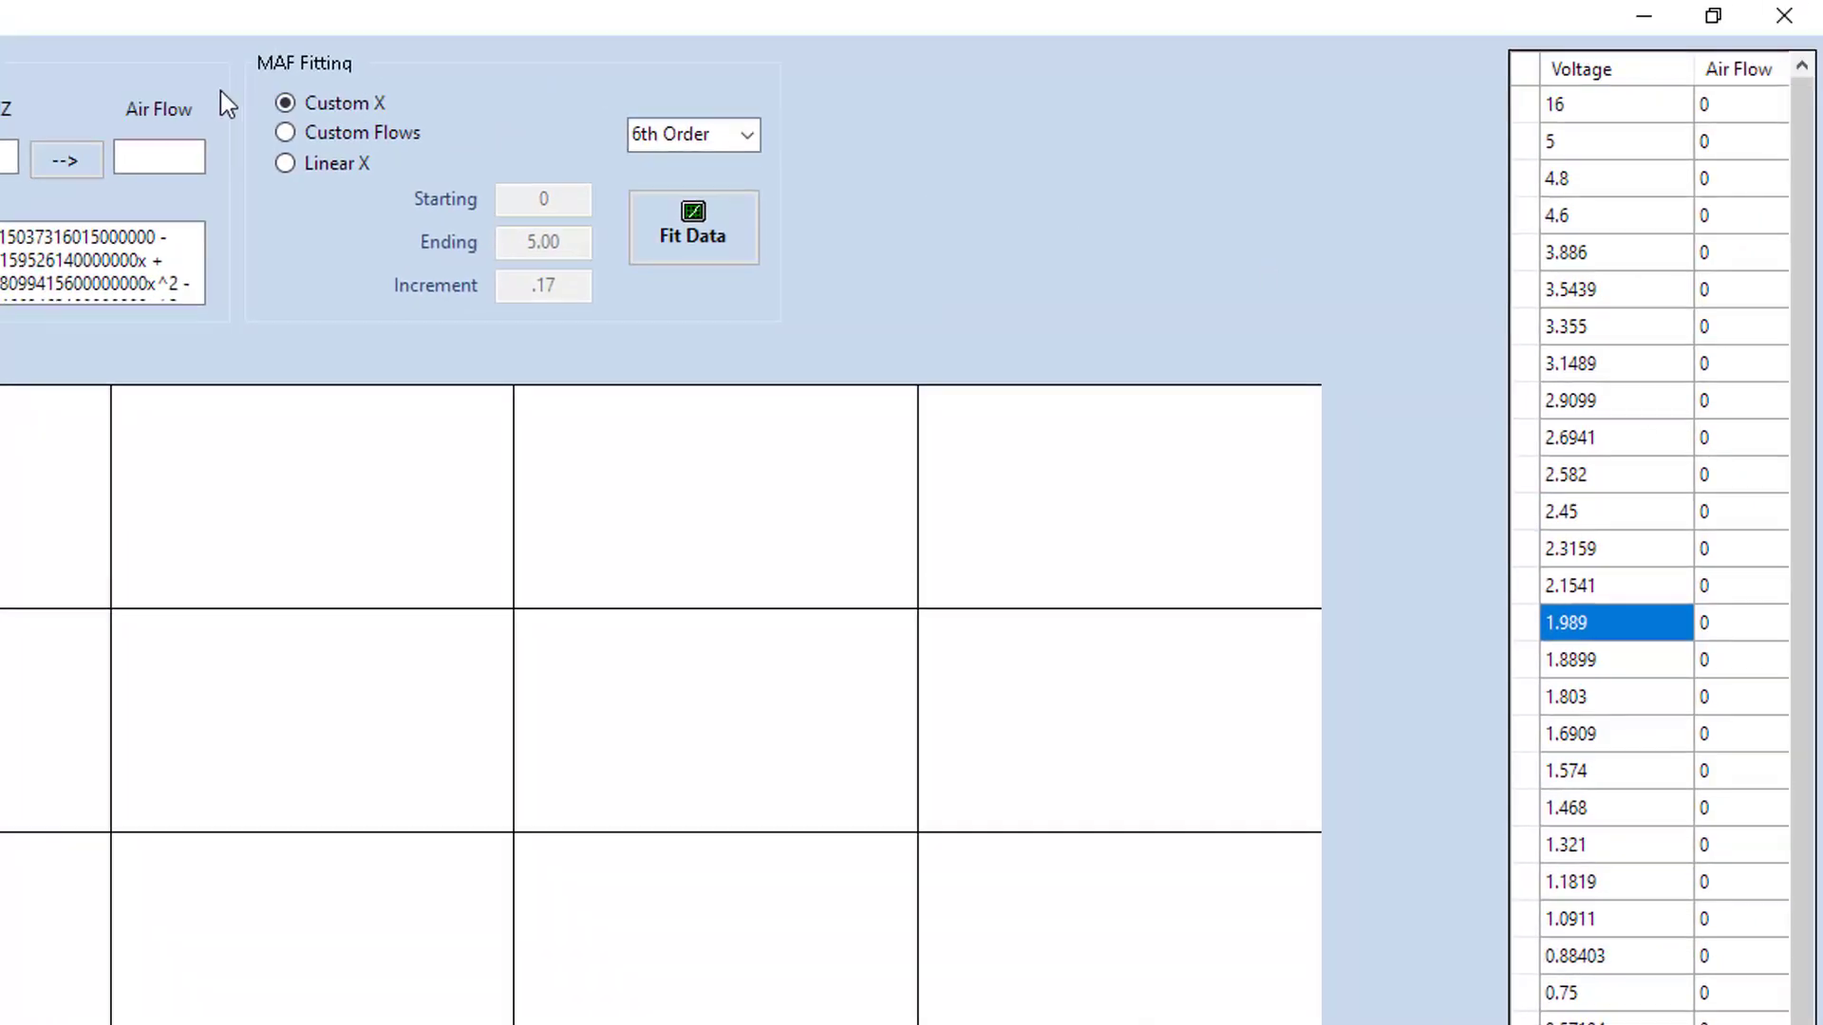
- Switch back to Linear X fitting and fit the MAF data with a 3rd Order polynomial
{"action": "left_click", "coordinate": [353, 159]}
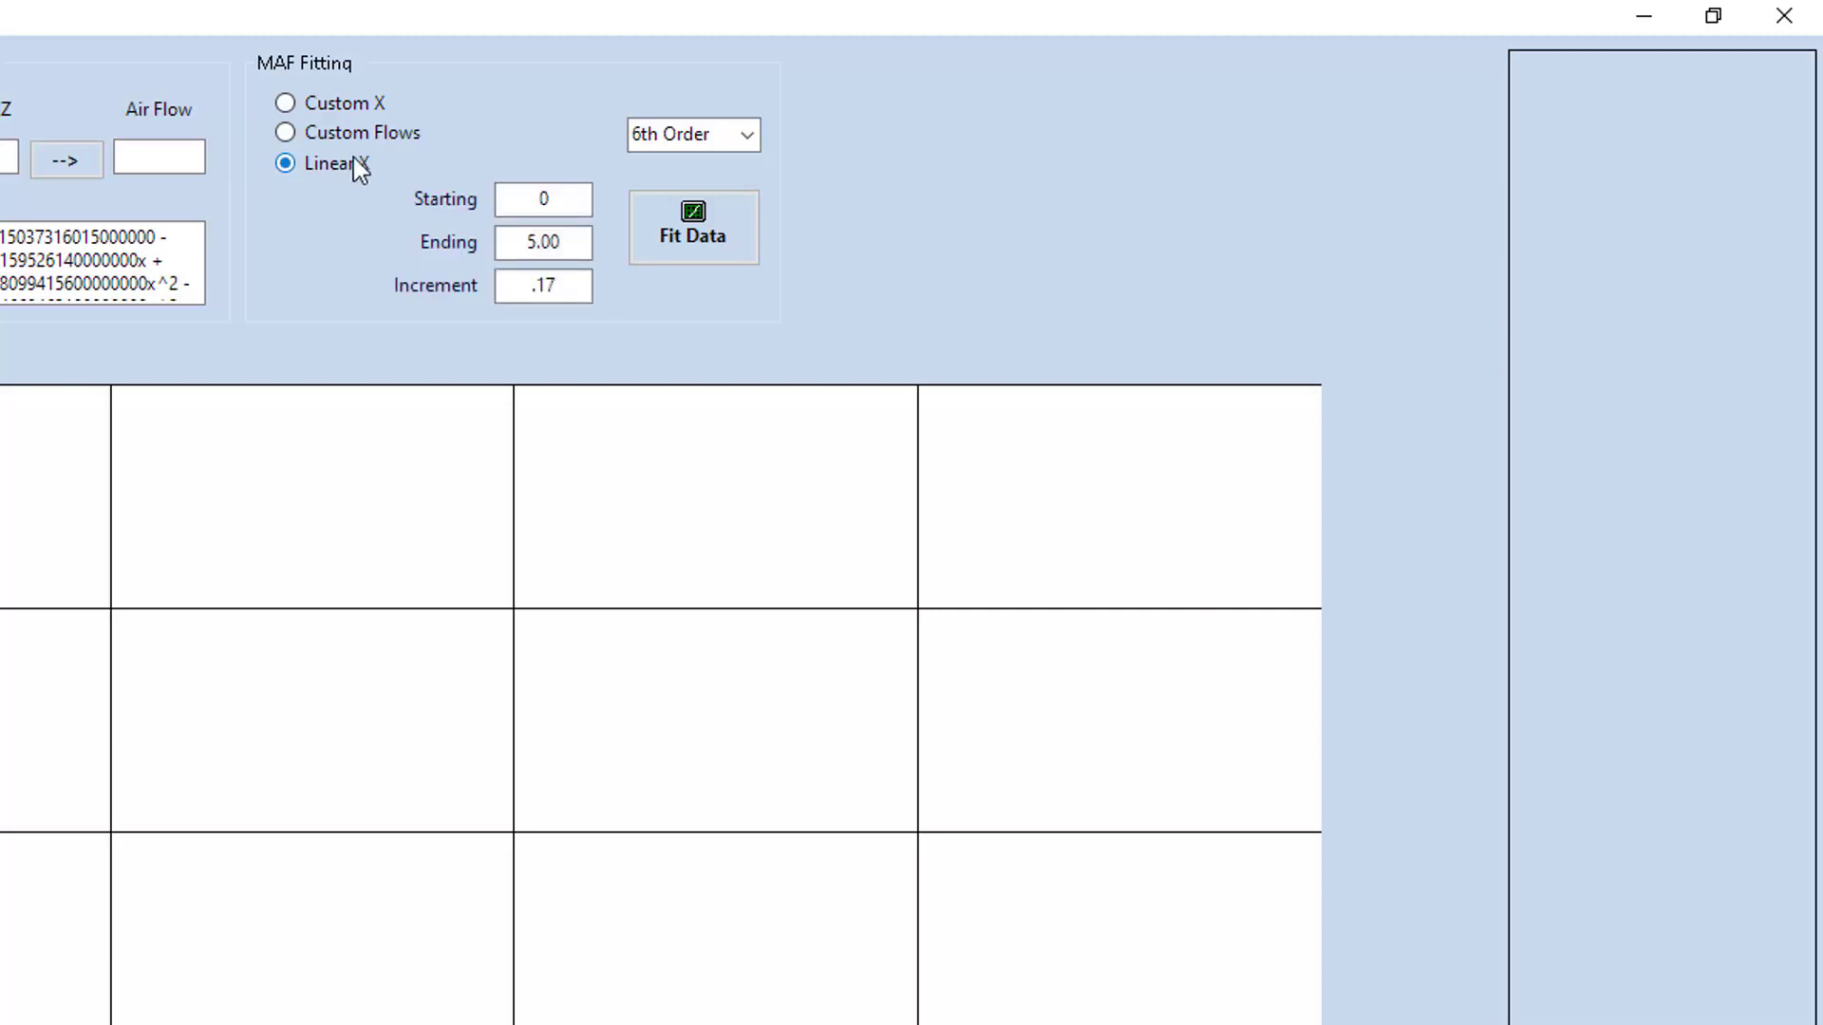
{"action": "left_click", "coordinate": [759, 133]}
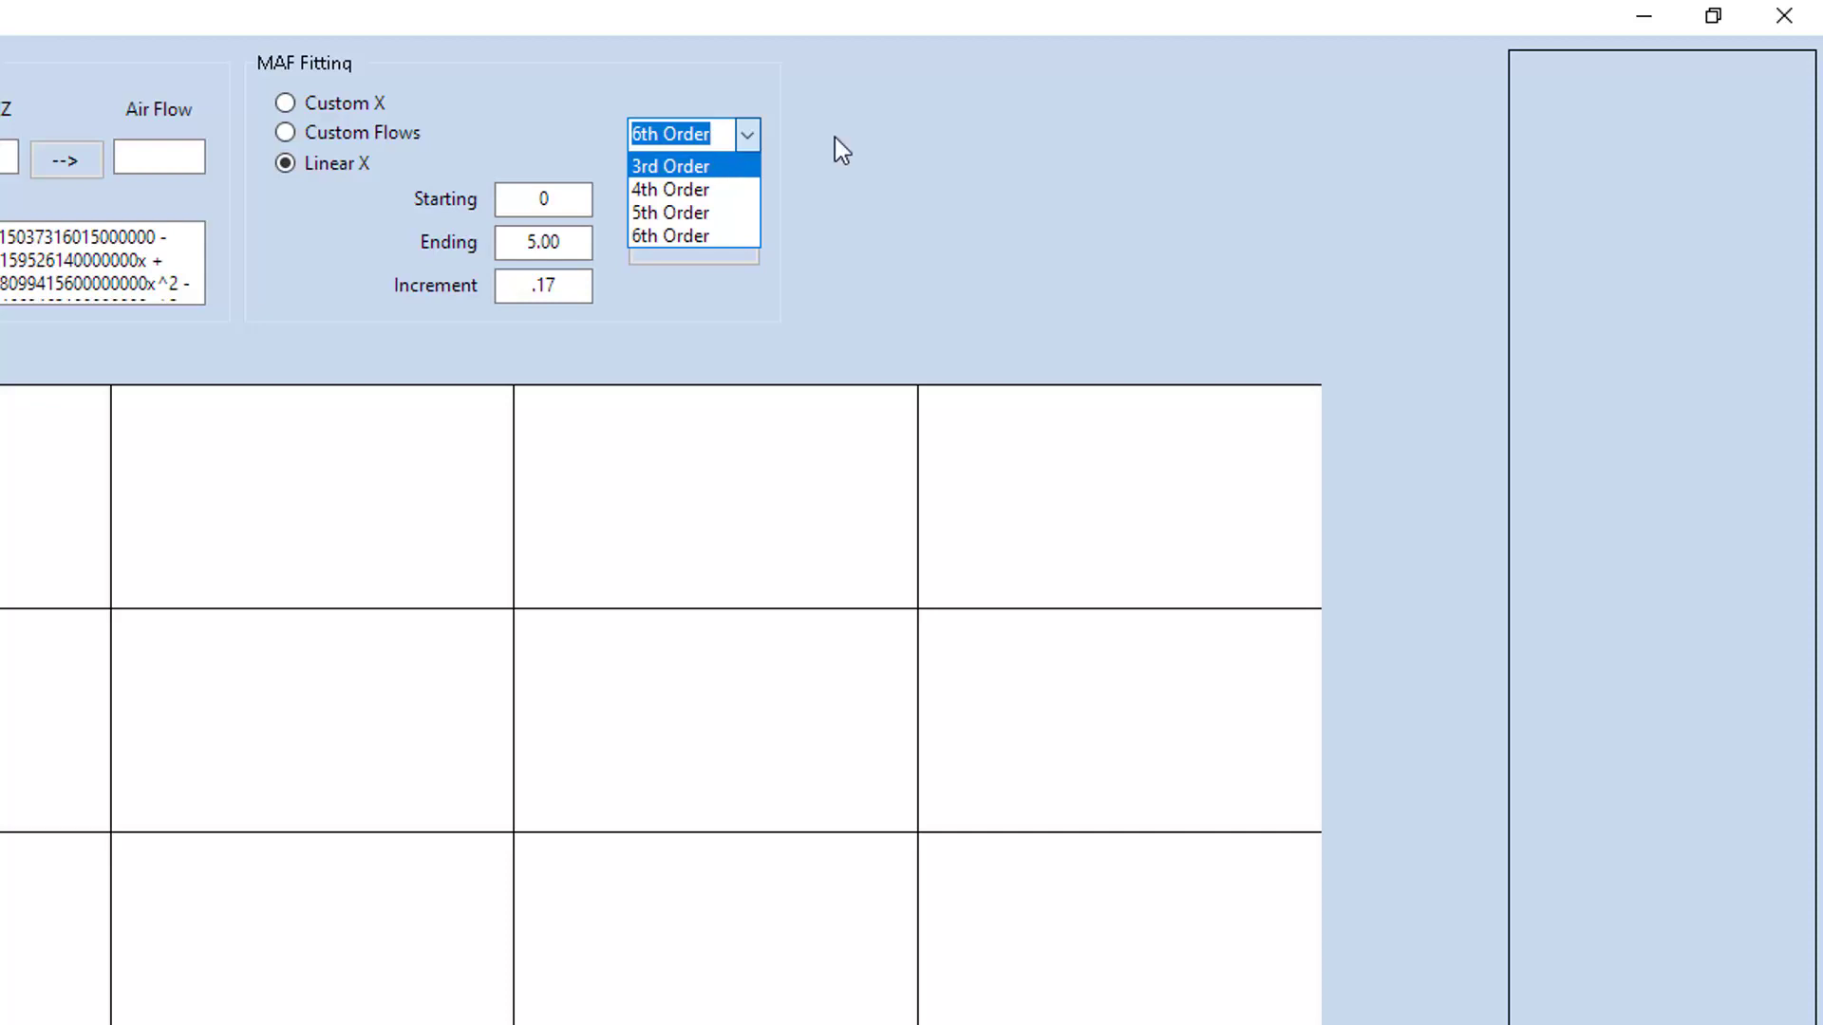
{"action": "left_click", "coordinate": [923, 130]}
{"action": "left_click", "coordinate": [673, 232]}
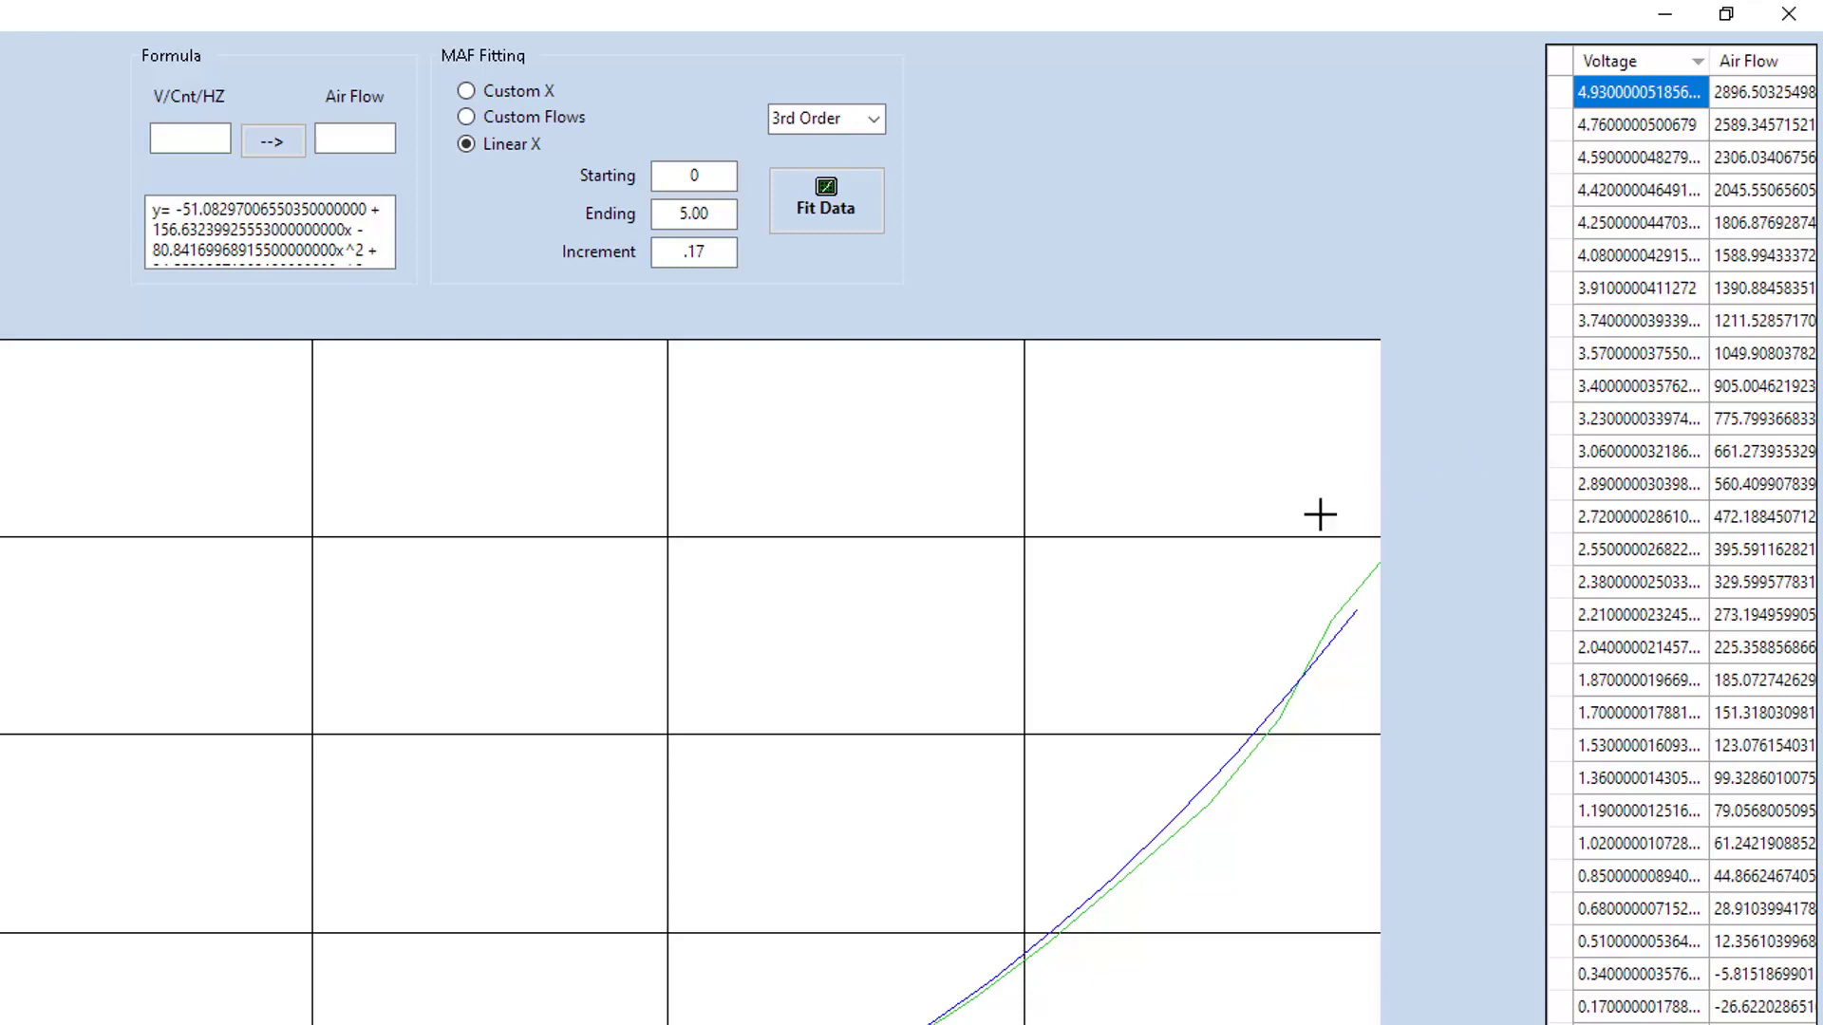
- Set the polynomial to 6th Order and refit the MAF data
{"action": "left_click", "coordinate": [873, 118]}
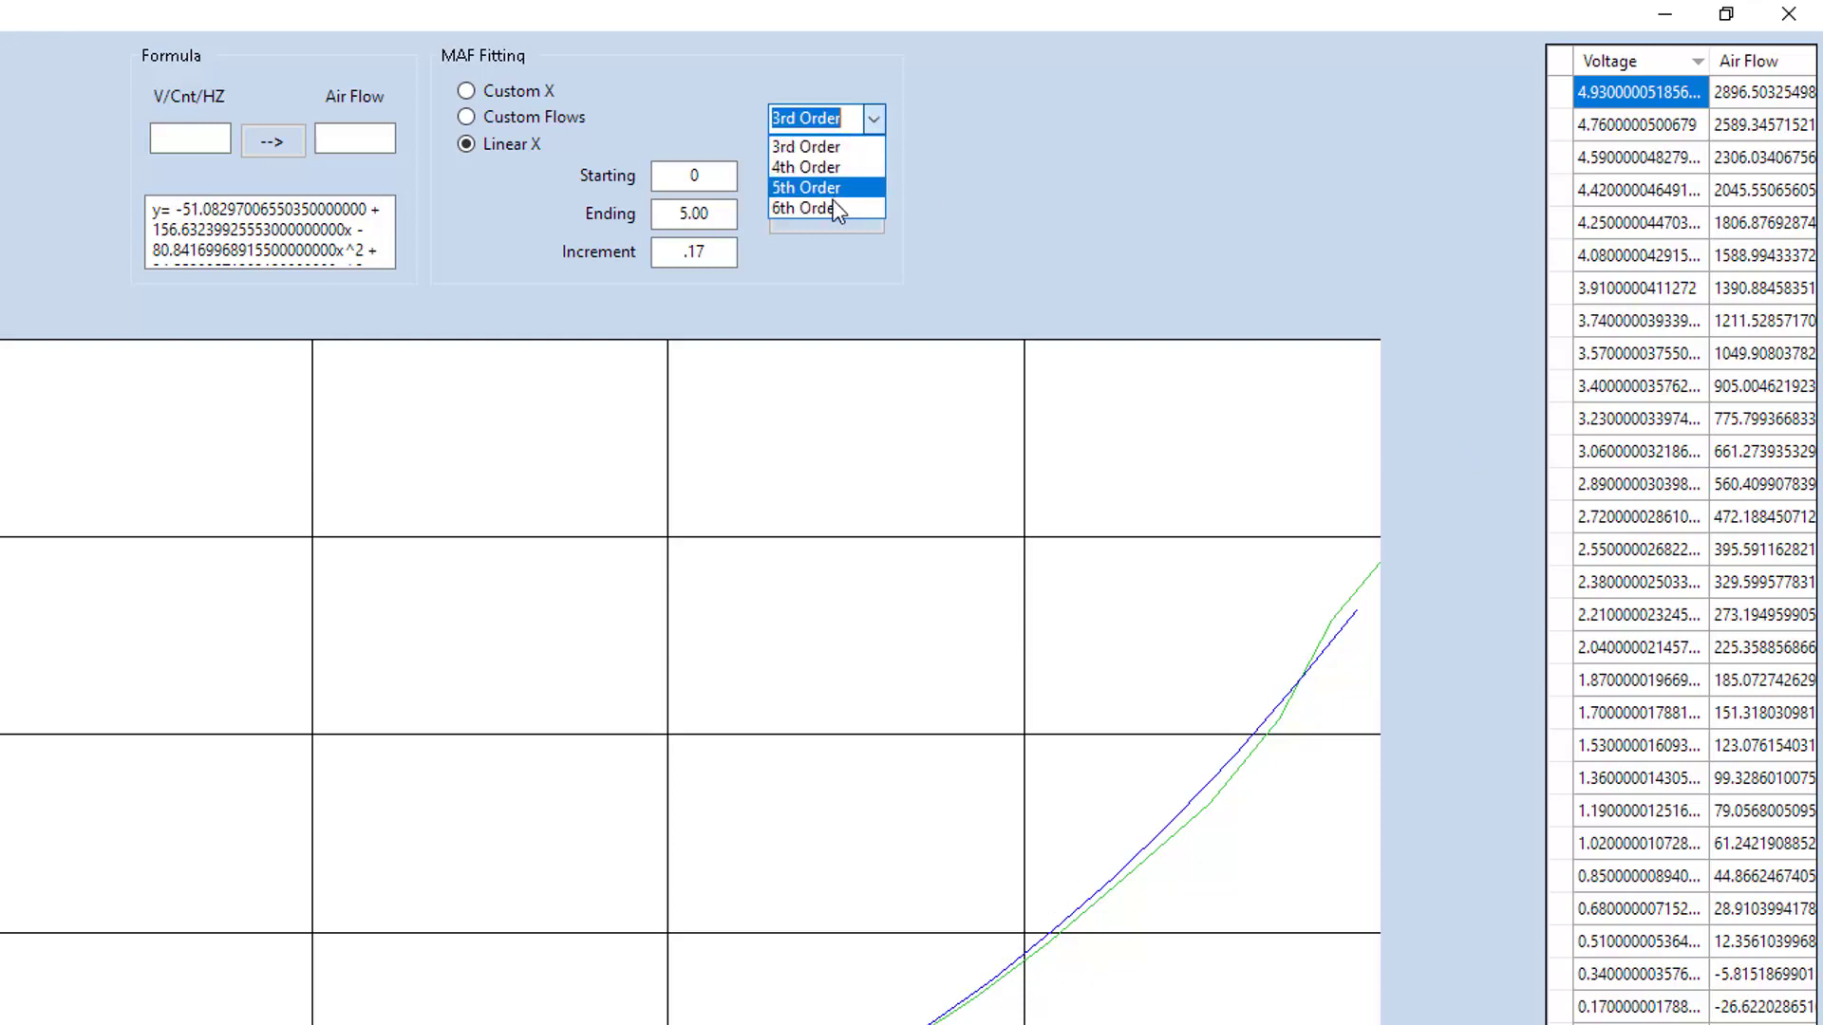
{"action": "left_click", "coordinate": [835, 208]}
{"action": "left_click", "coordinate": [834, 203]}
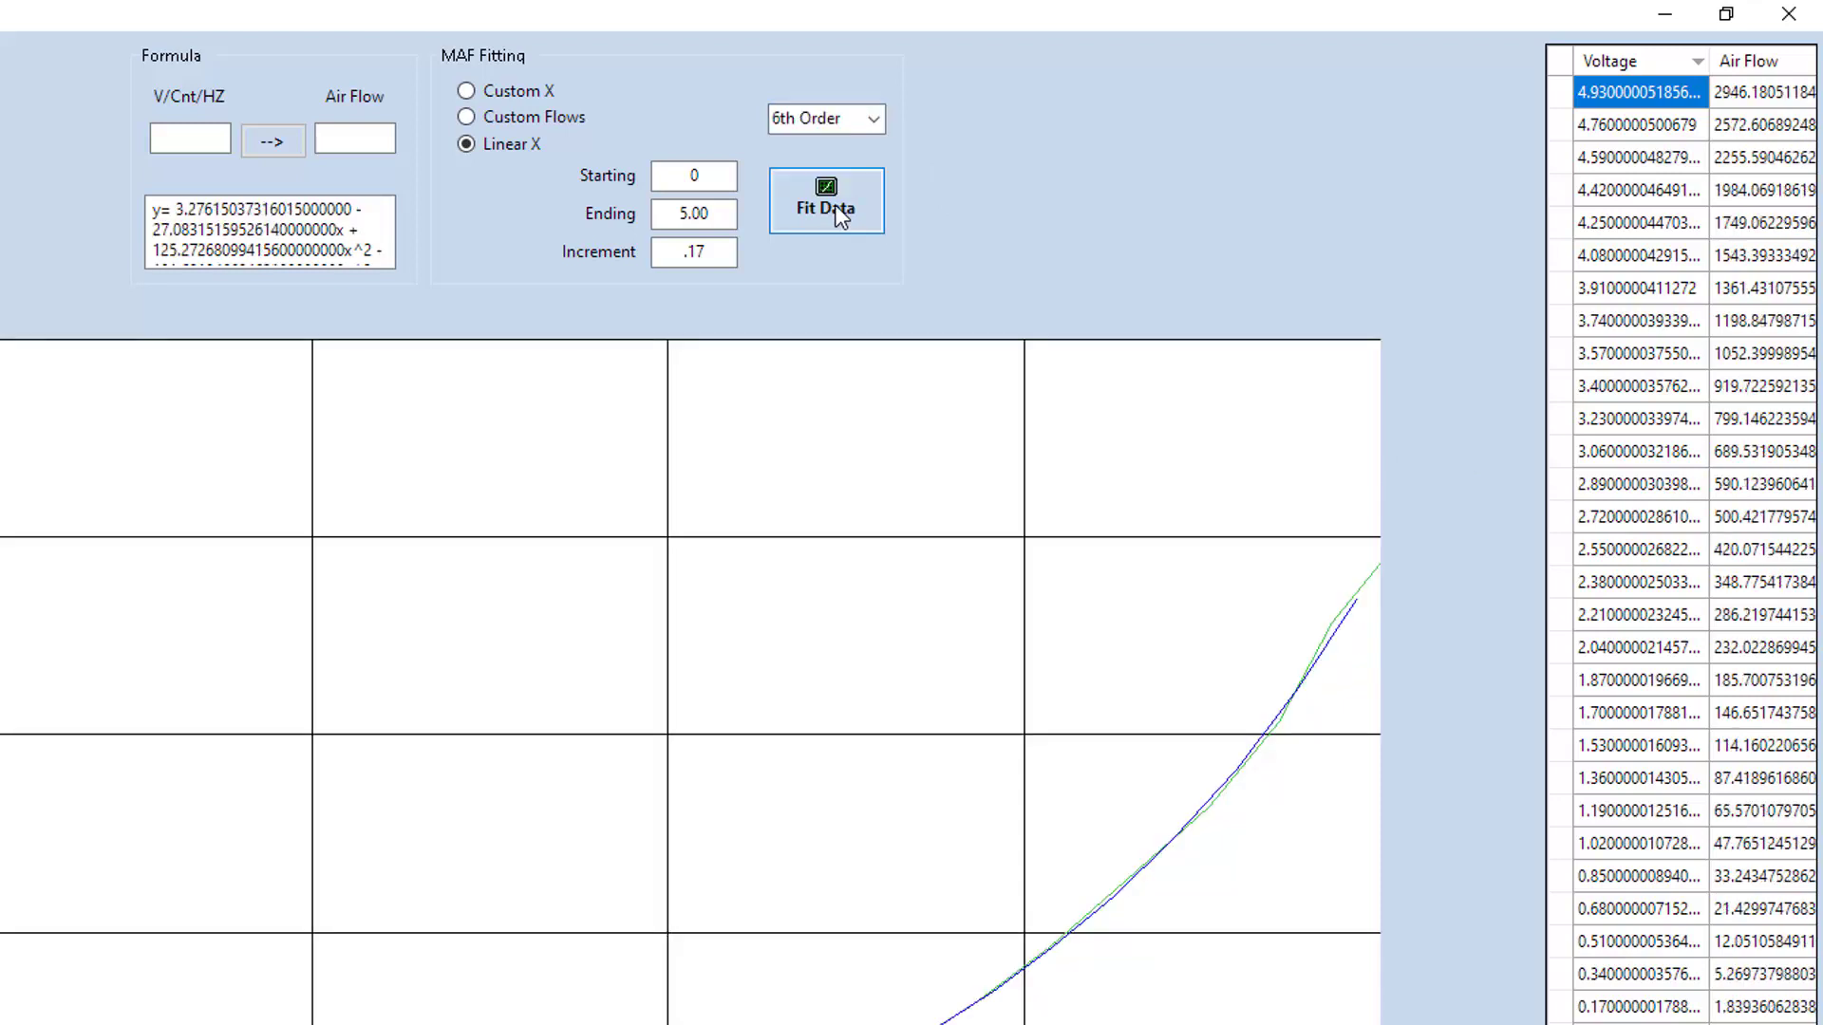